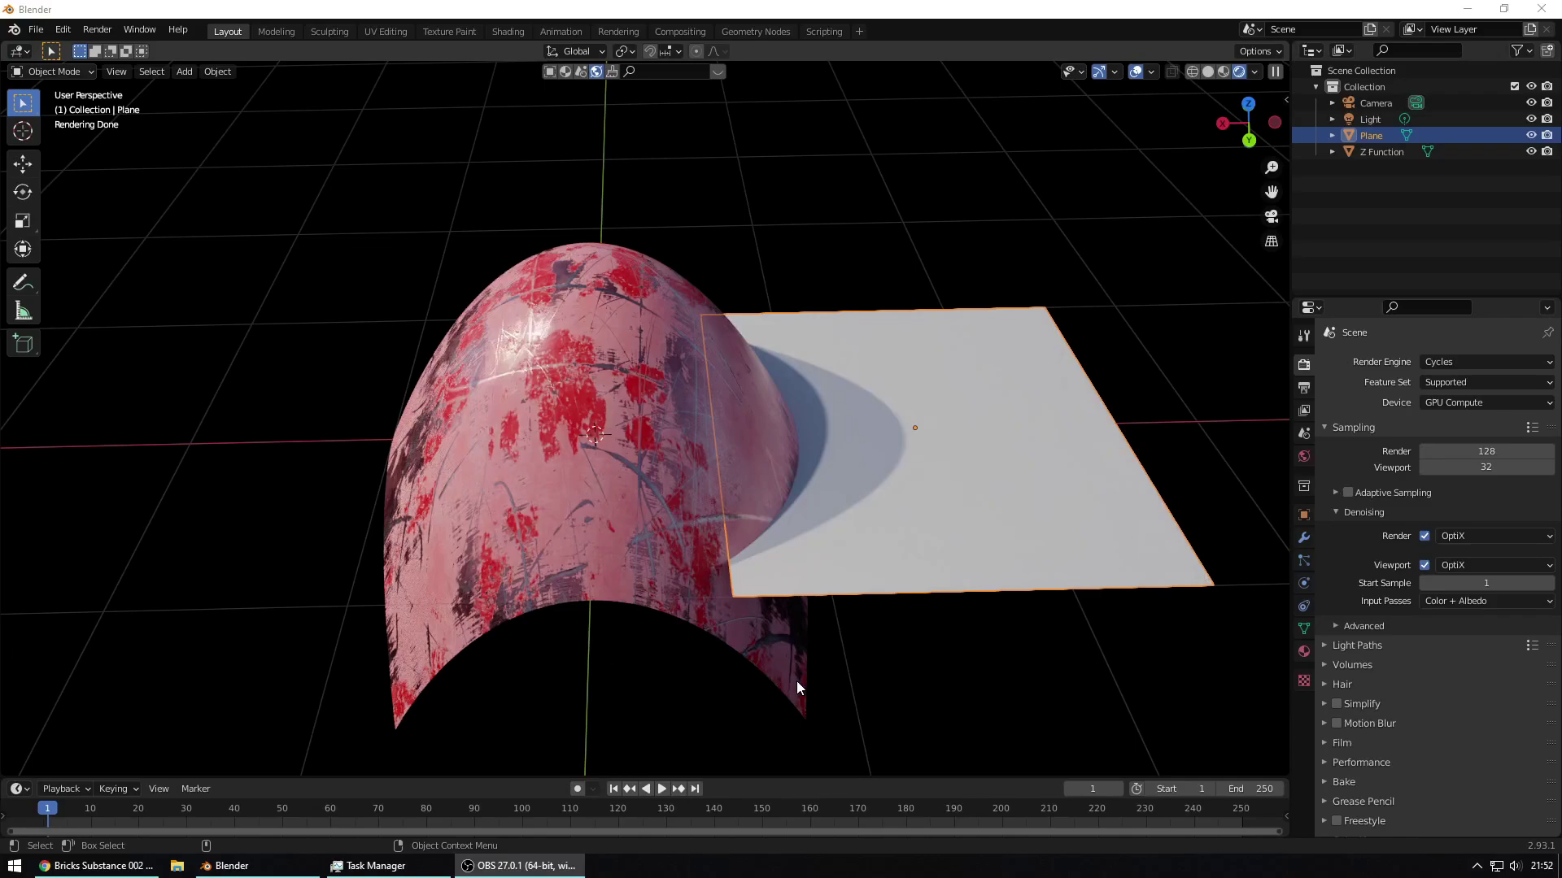
mouse_move(900, 672)
middle_mouse_down()
mouse_move(896, 652)
mouse_move(875, 656)
middle_mouse_up()
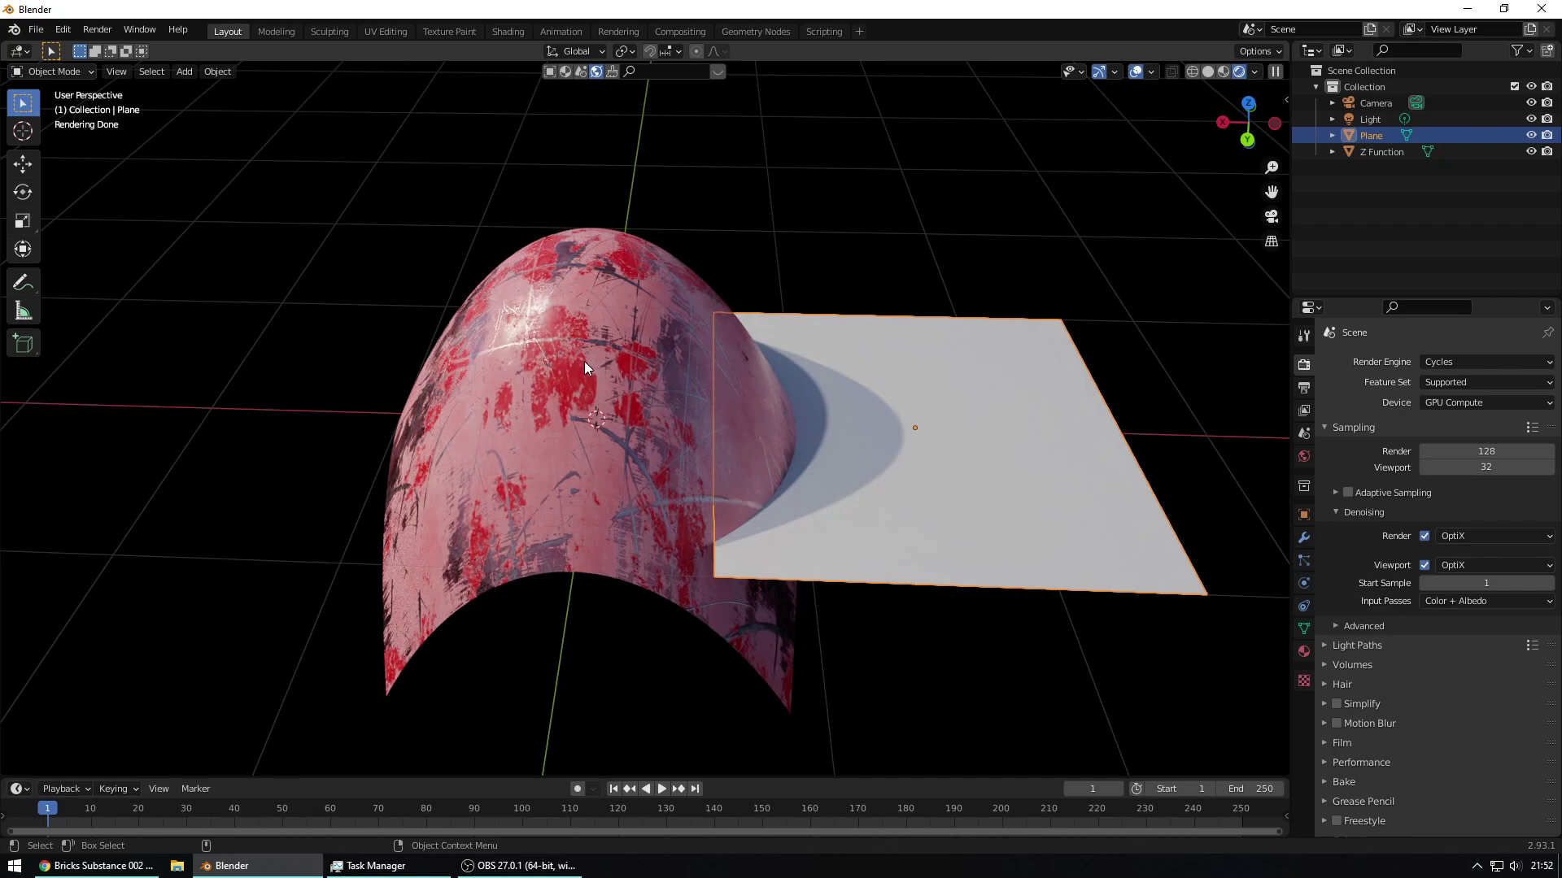
middle_click_drag(584, 361, 592, 379)
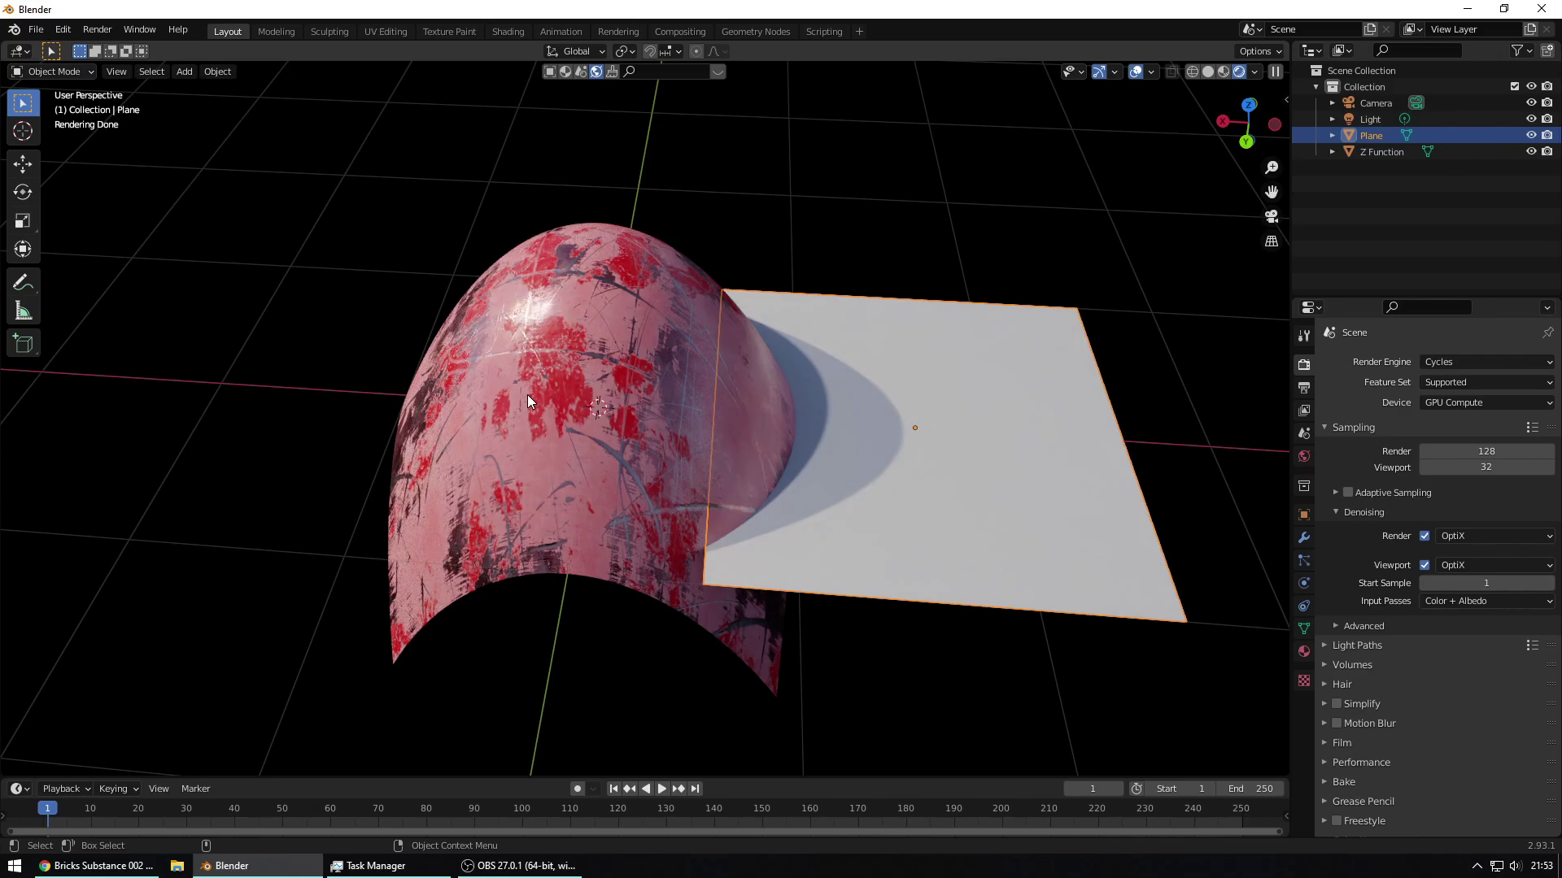
middle_click_drag(588, 379, 675, 383)
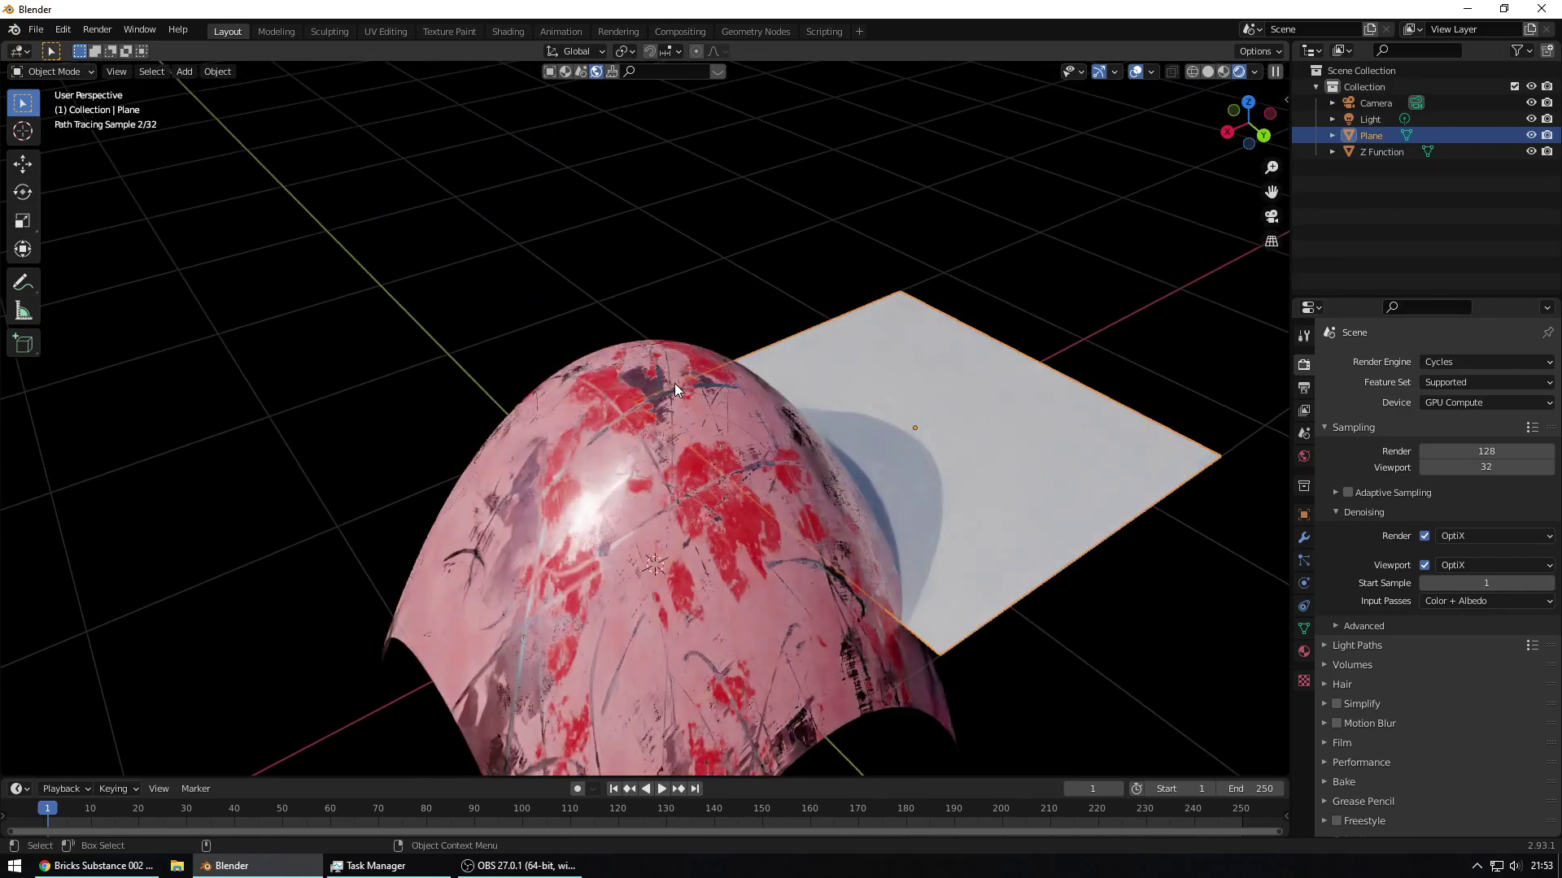
middle_click_drag(724, 539, 668, 511)
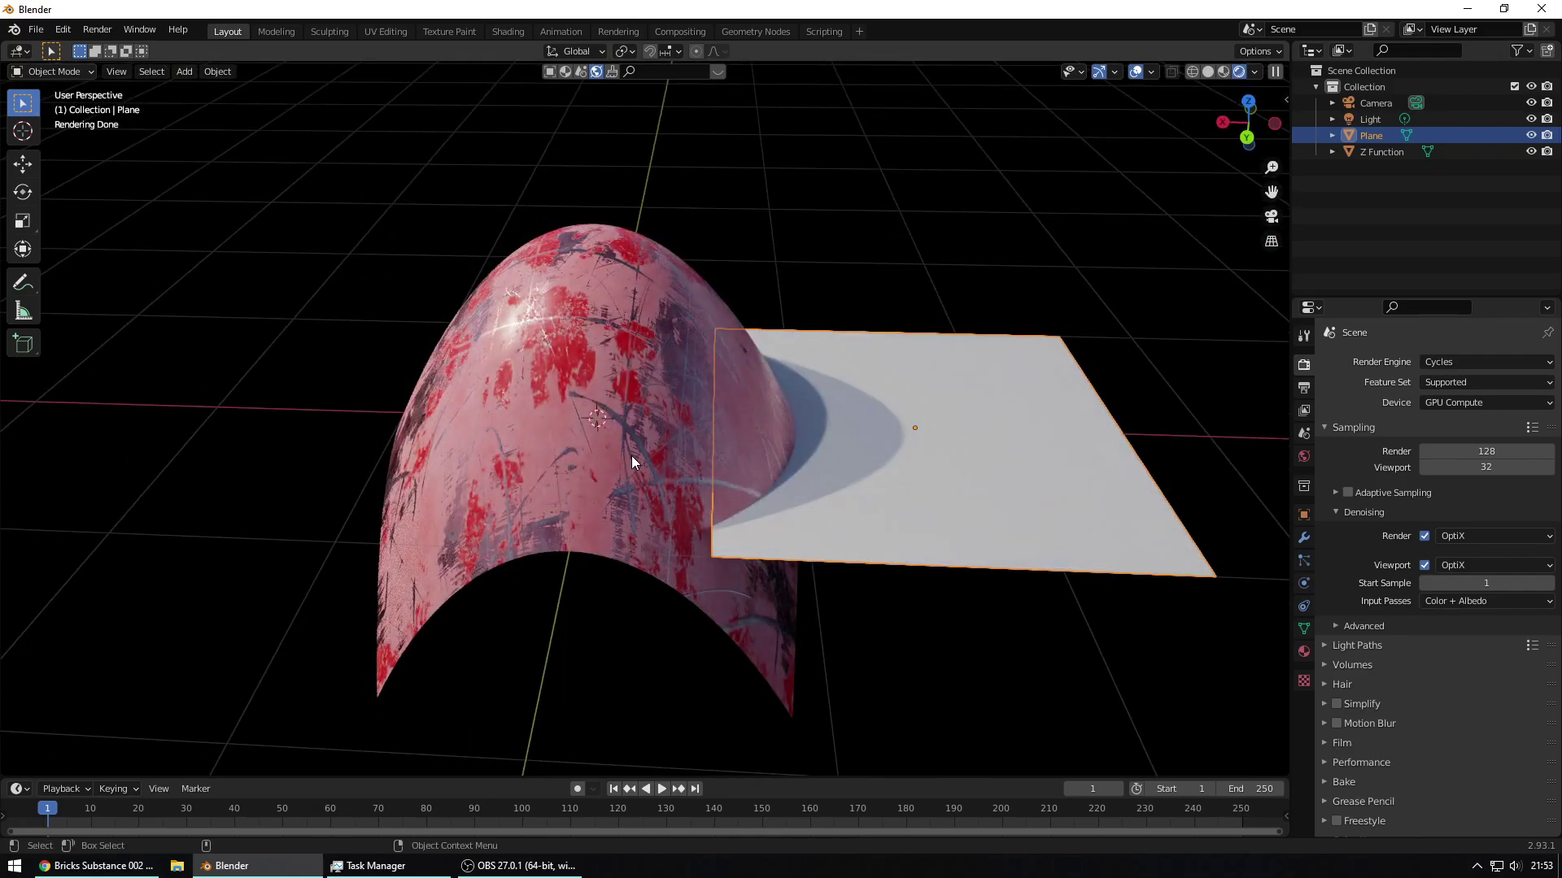
middle_click_drag(482, 427, 598, 461)
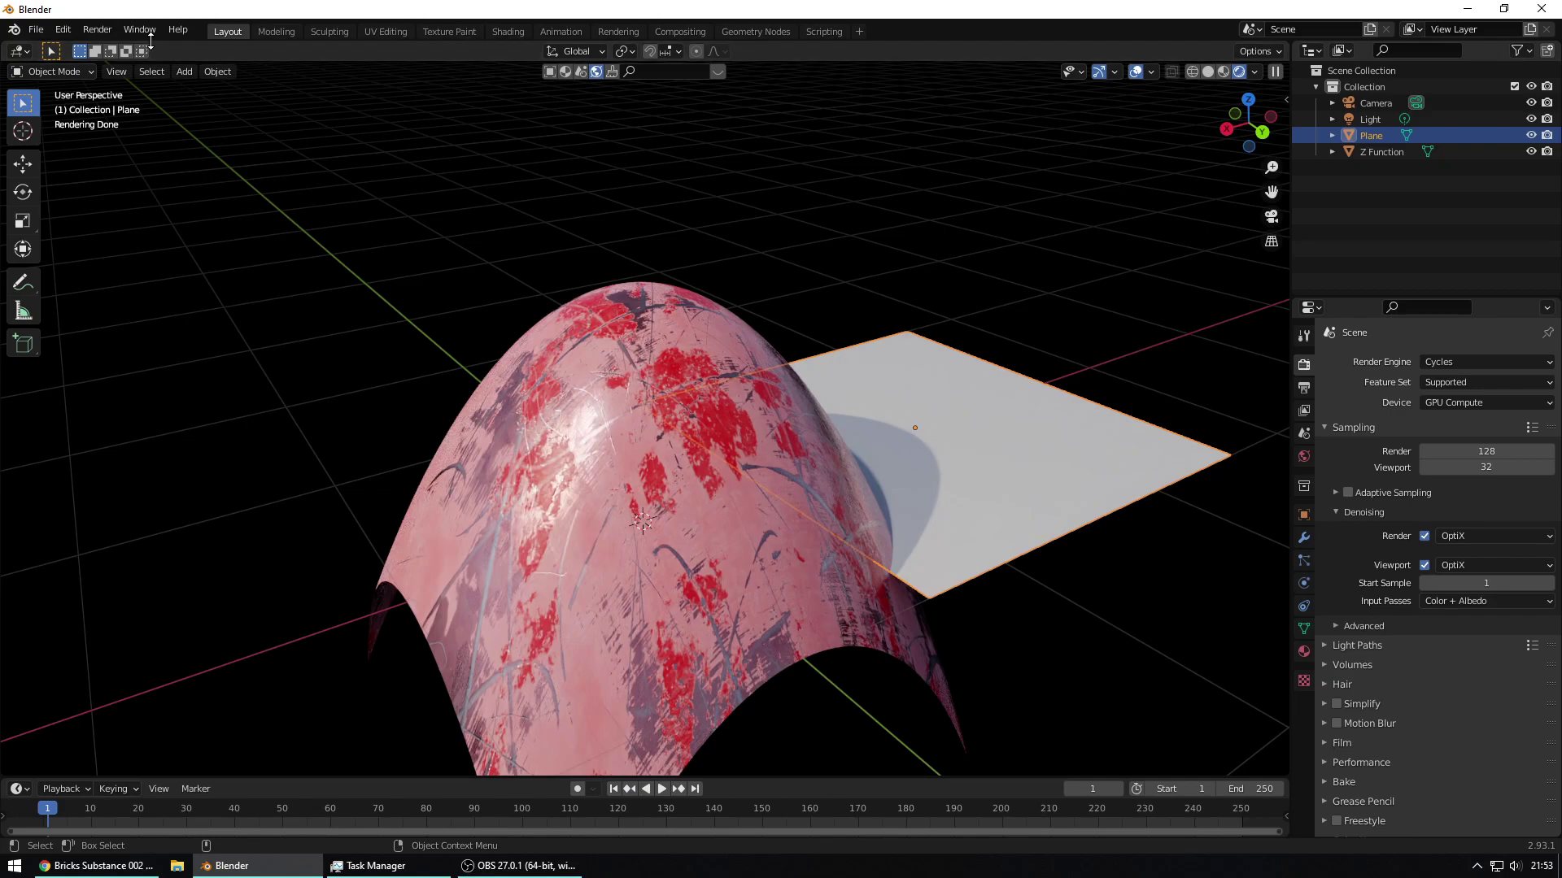
- Search the add-on preferences for "sub" and review the Adobe Substance 3D add-on's details and texture mapping settings
left_click(62, 33)
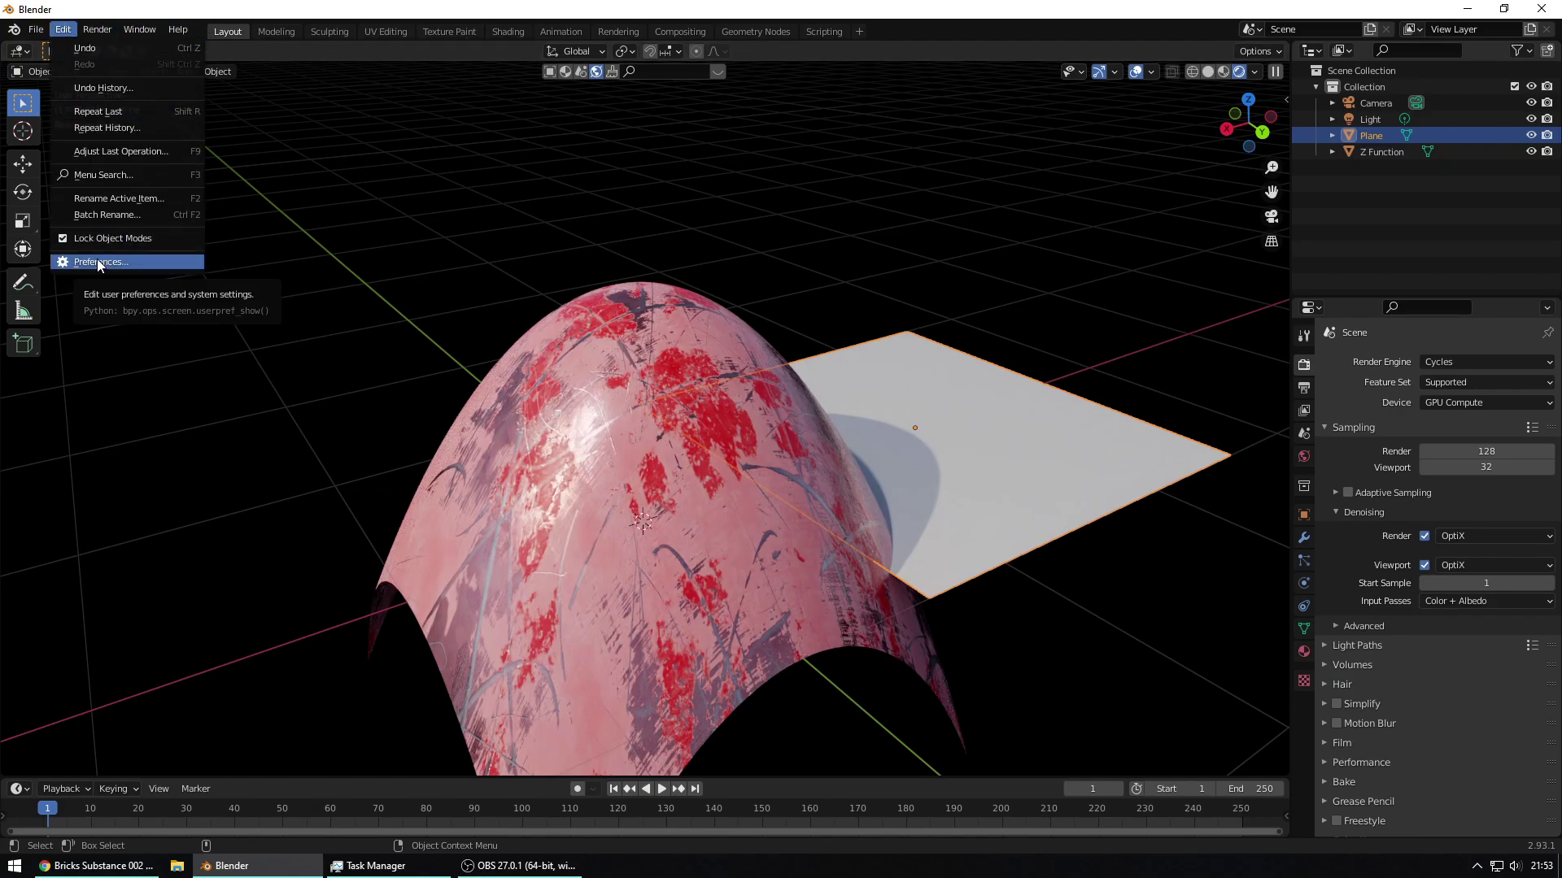
left_click(98, 264)
left_click_drag(173, 17, 400, 115)
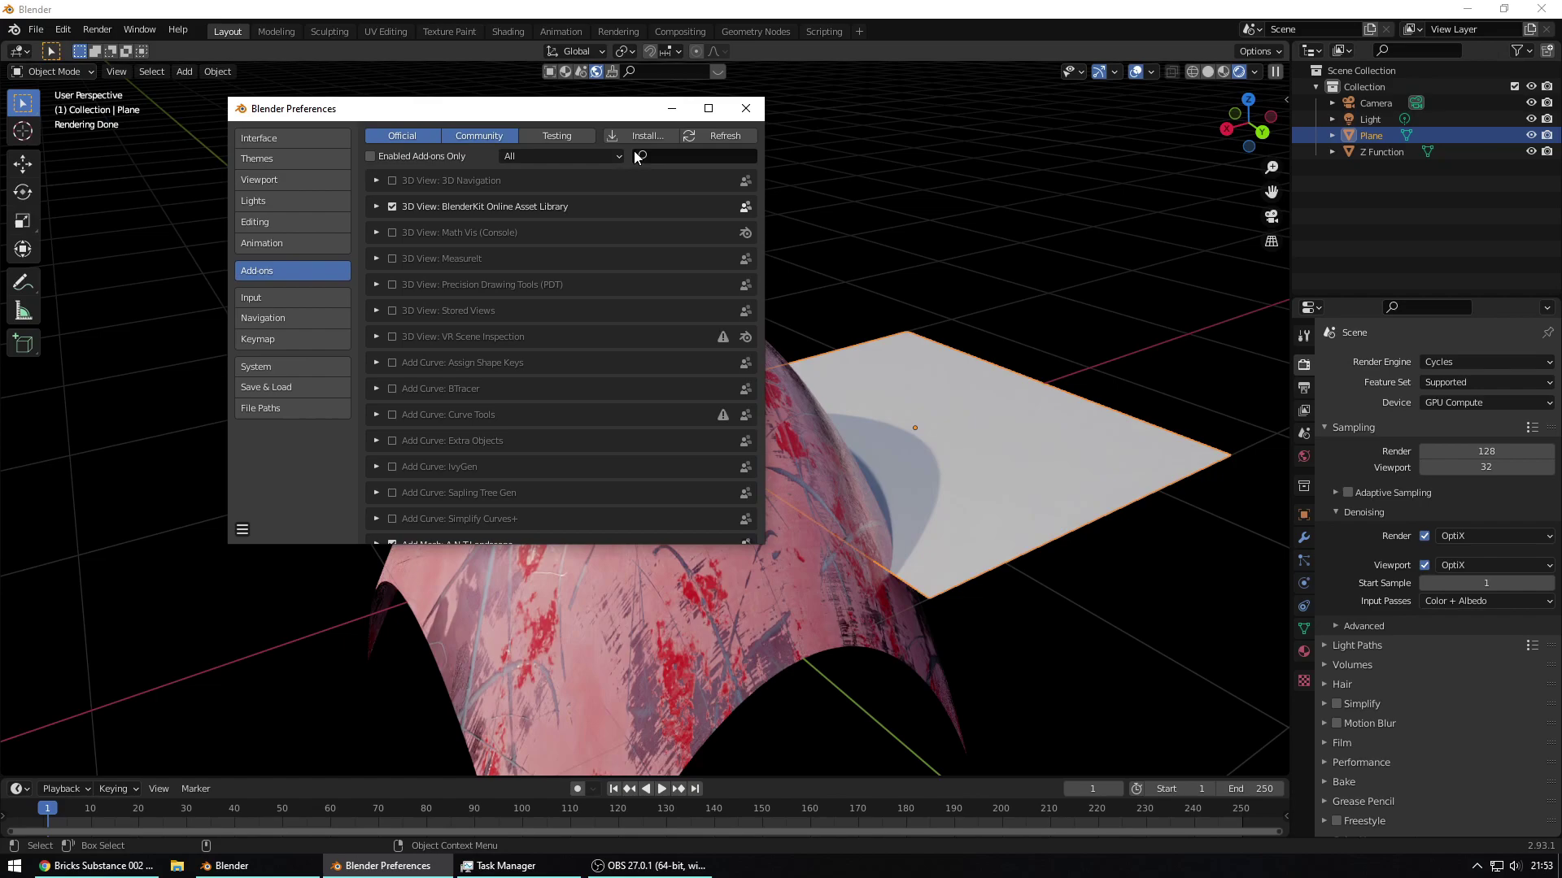
left_click(675, 156)
type("sub")
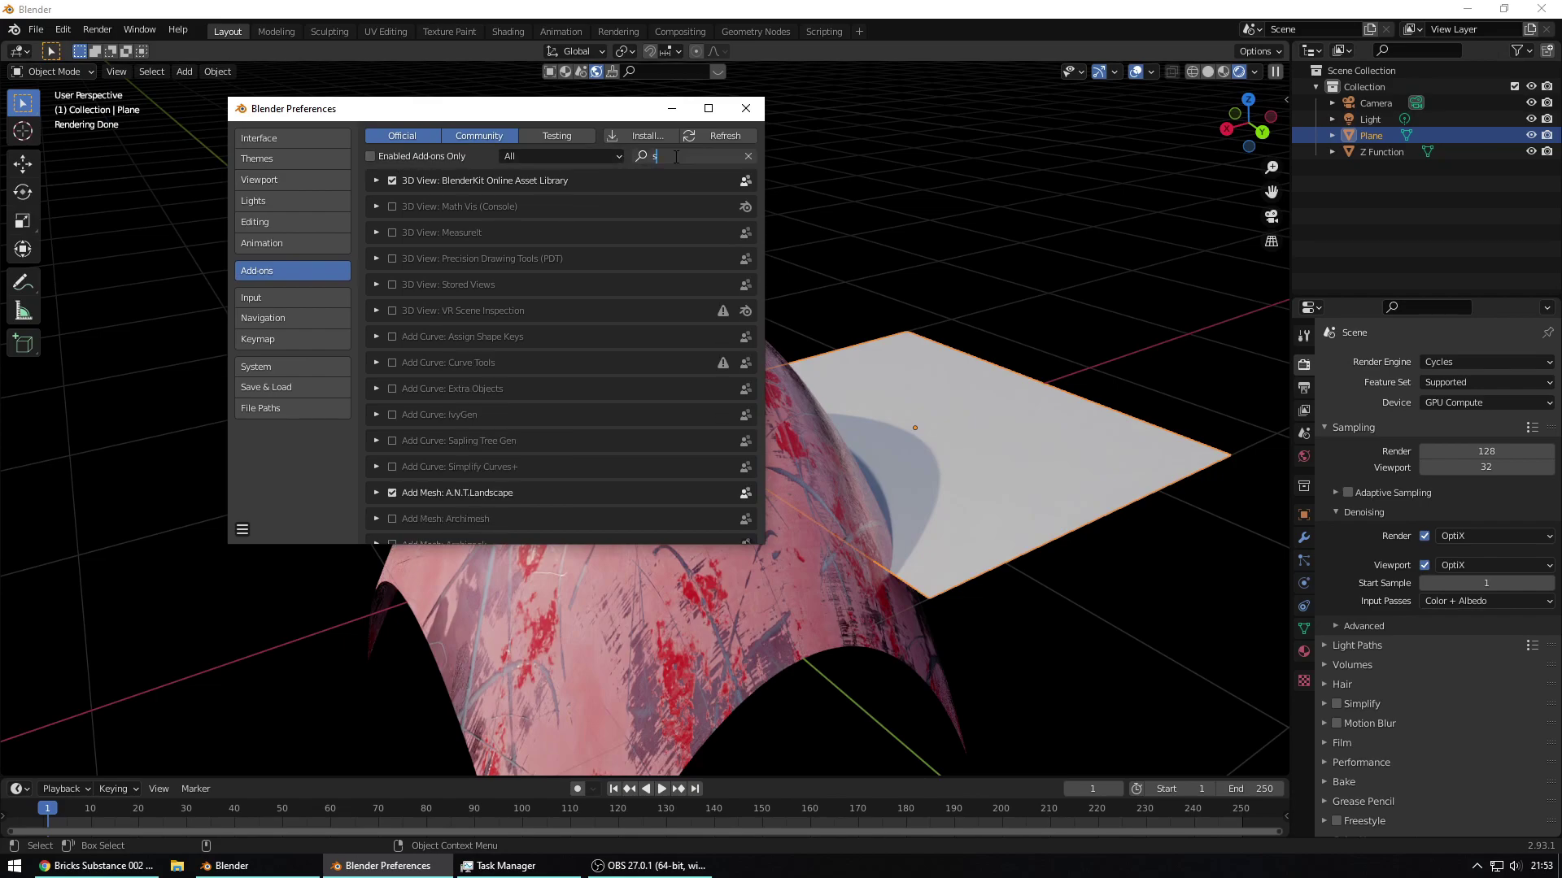
left_click(376, 180)
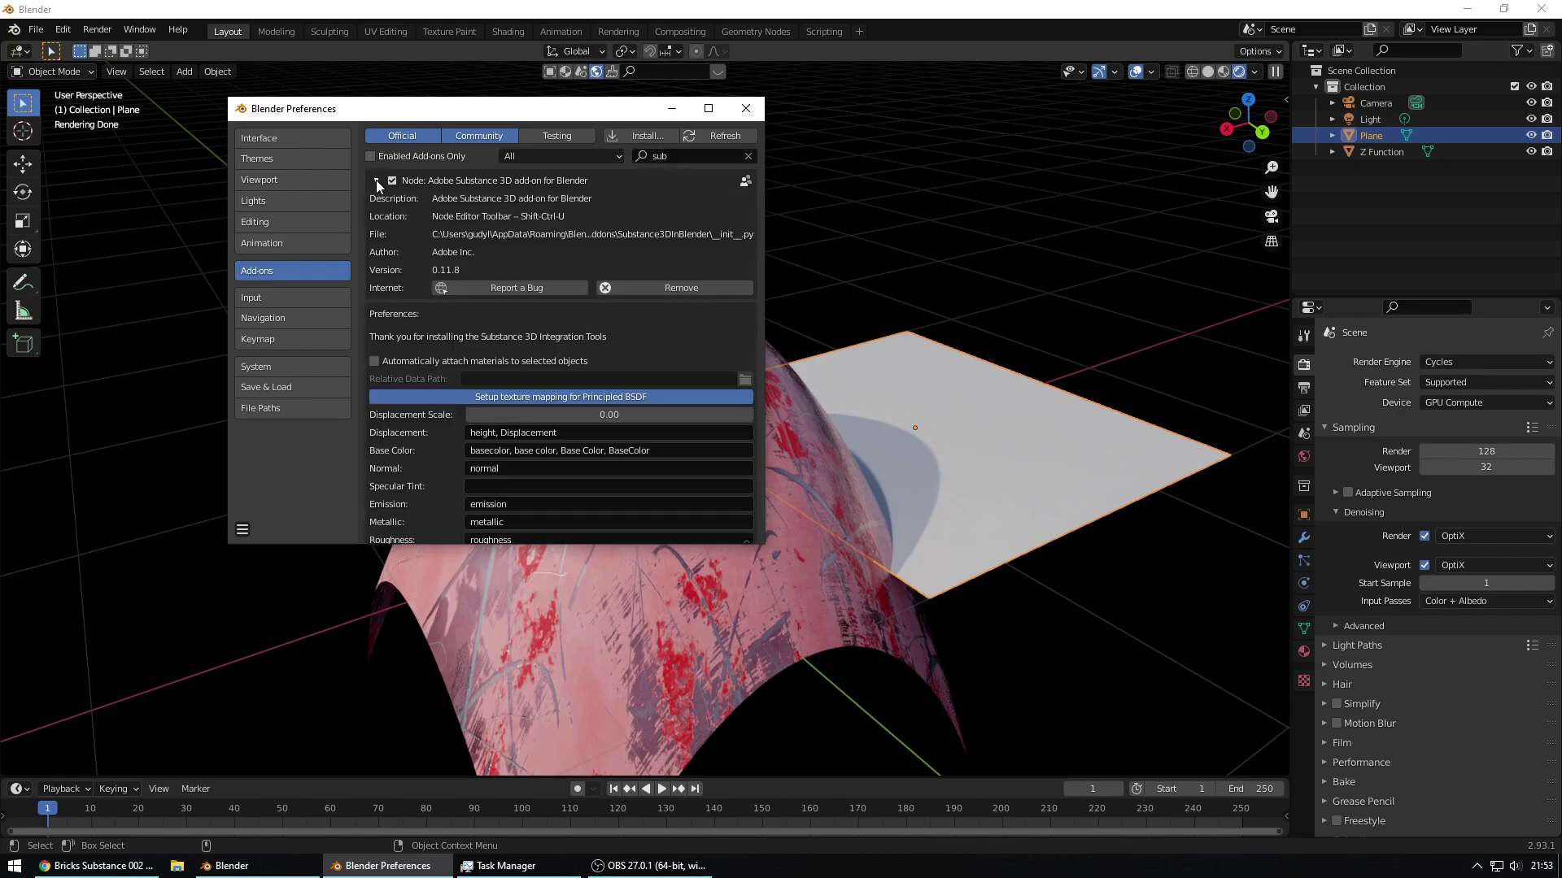
scroll(483, 401, "down", 5)
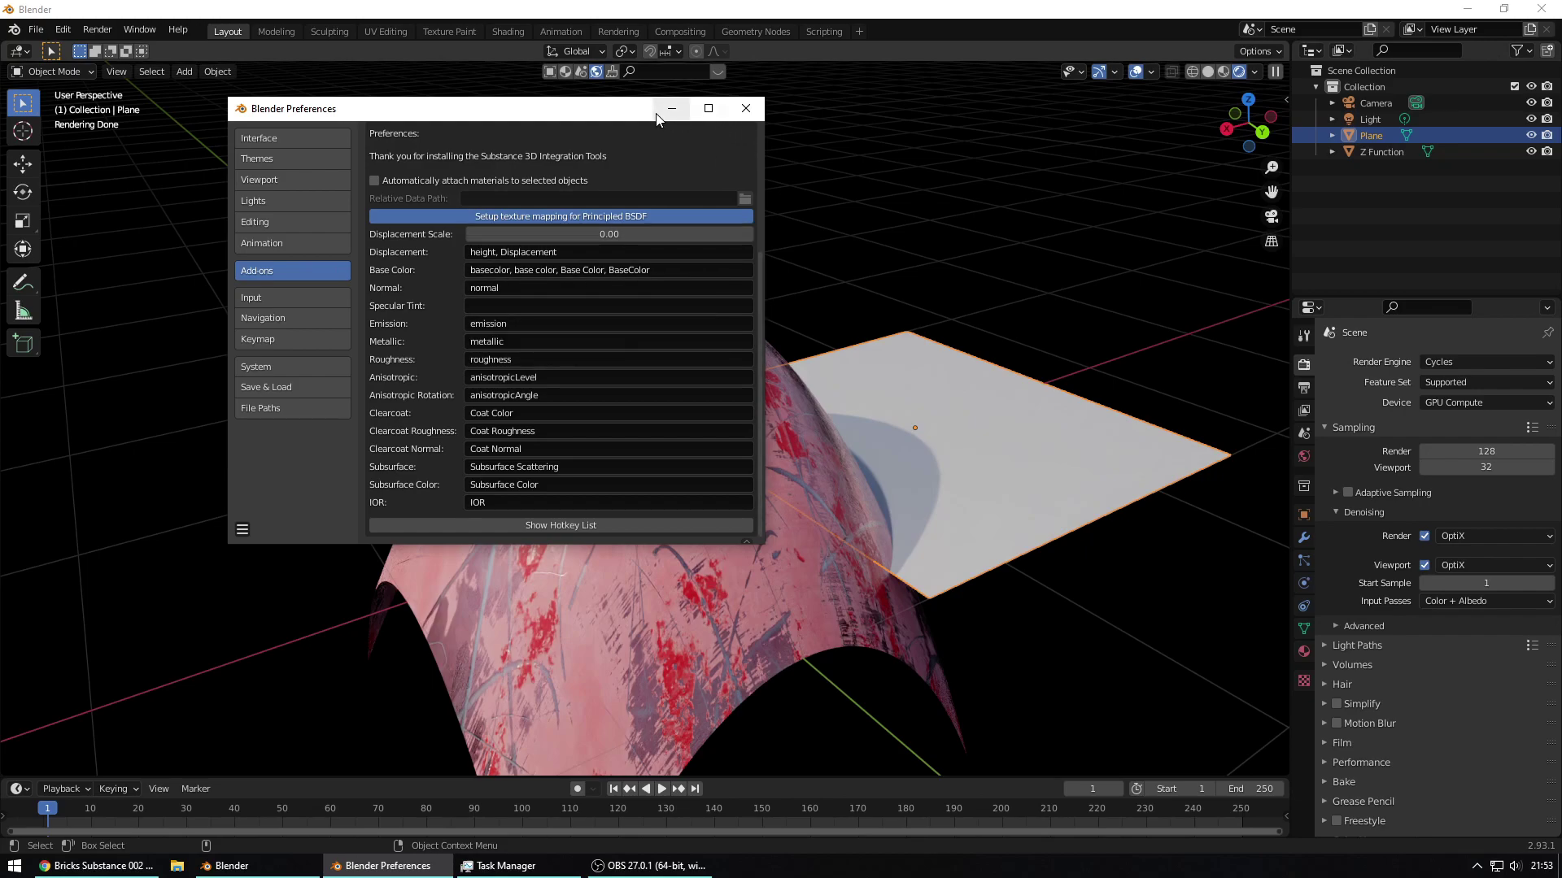
left_click(742, 112)
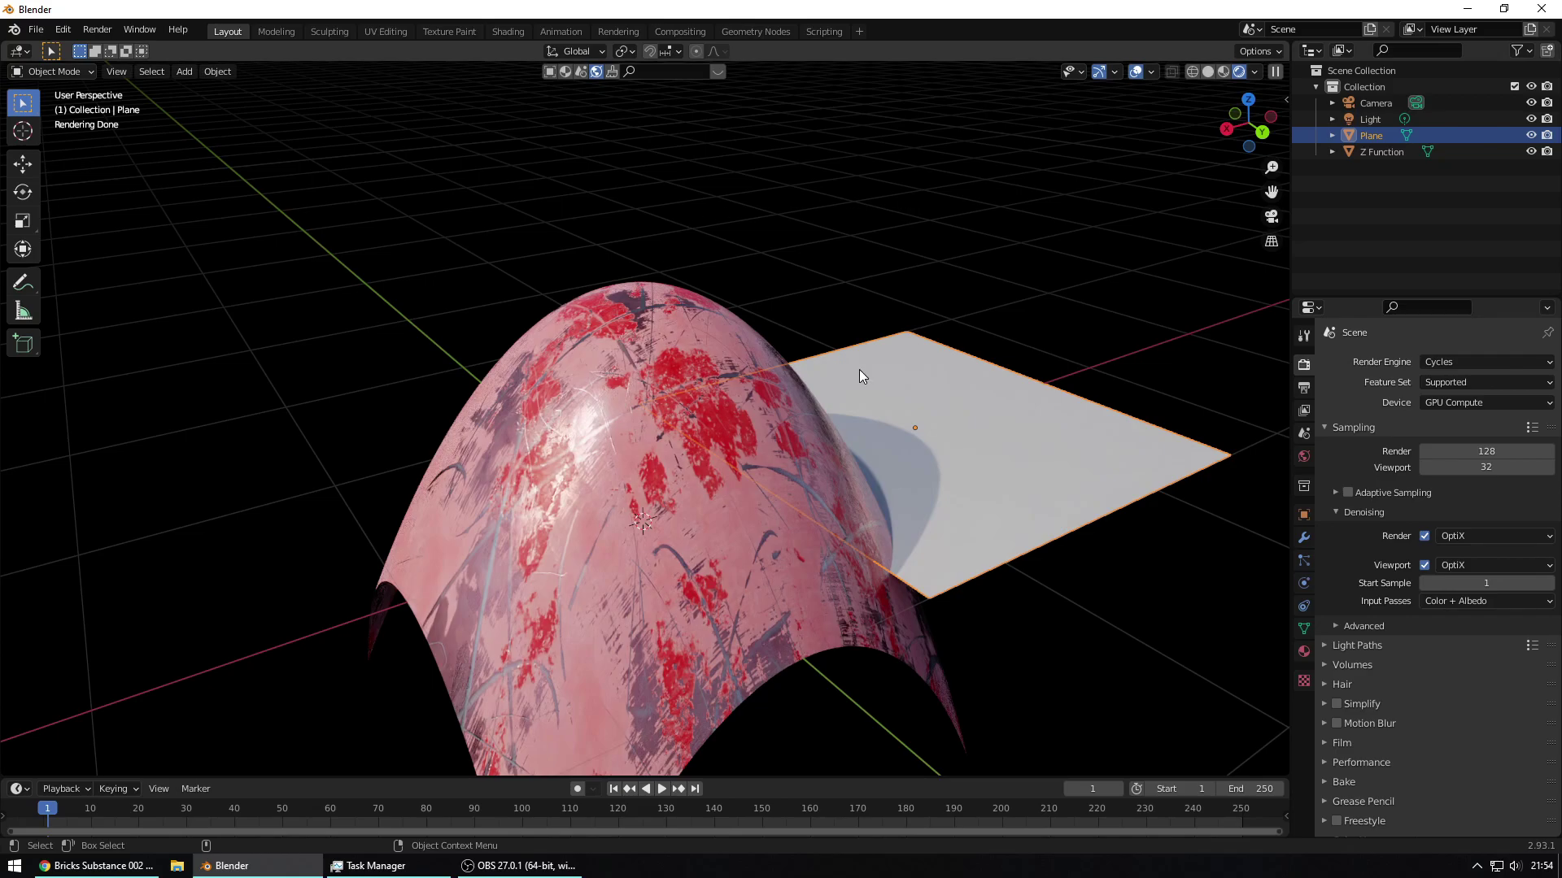
- Select the Z Function dome and switch to the Shading workspace to show its material nodes and Substance 3D settings
middle_click_drag(861, 375, 823, 420)
left_click(629, 462)
middle_click_drag(629, 462, 688, 466)
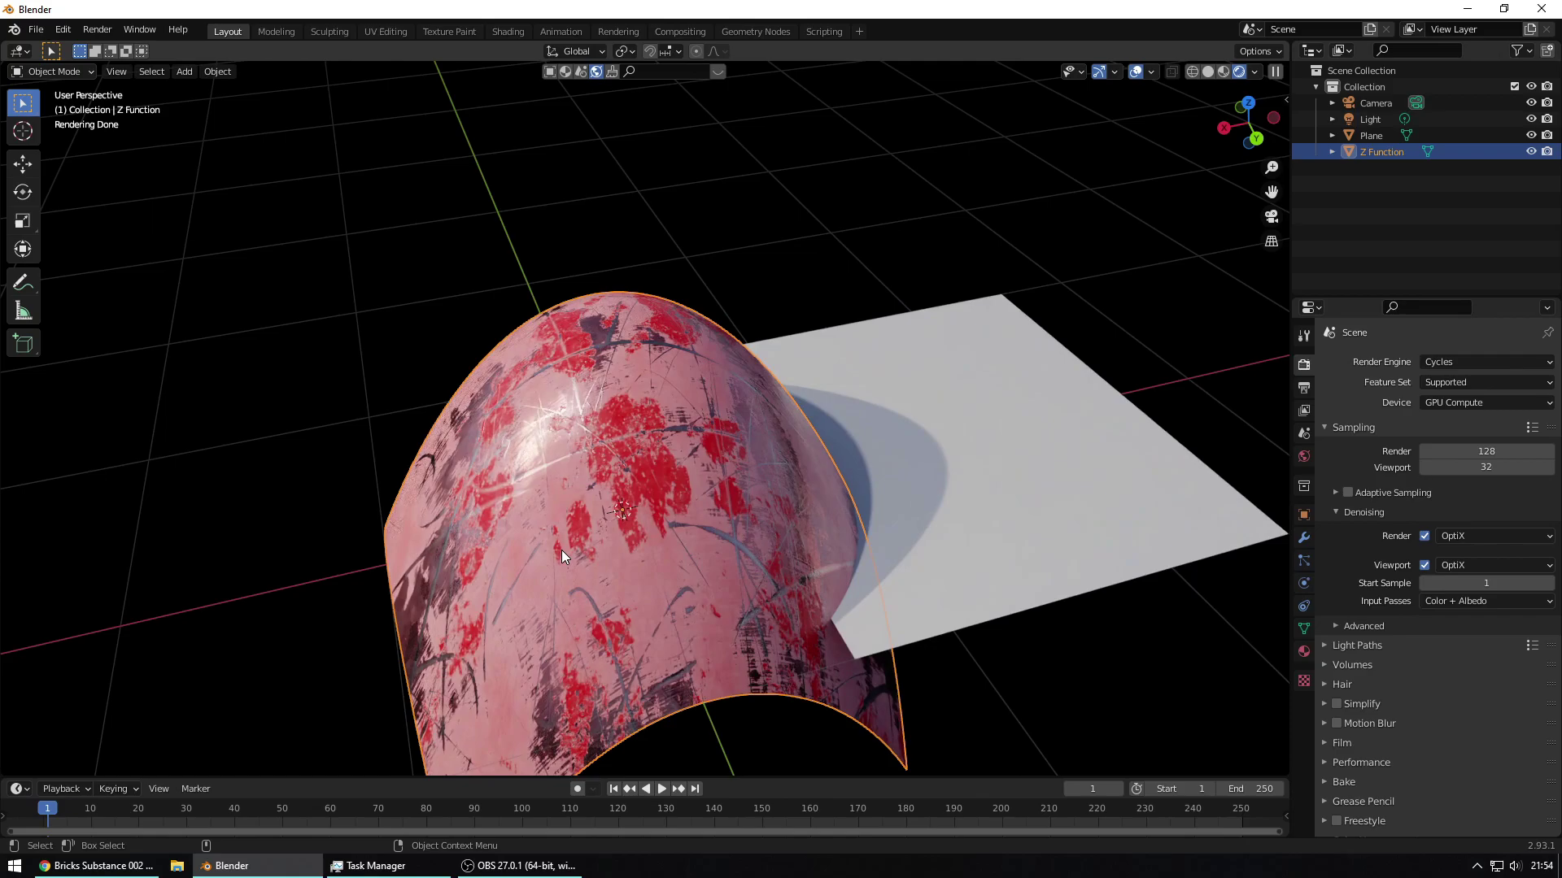
middle_click_drag(561, 550, 671, 464)
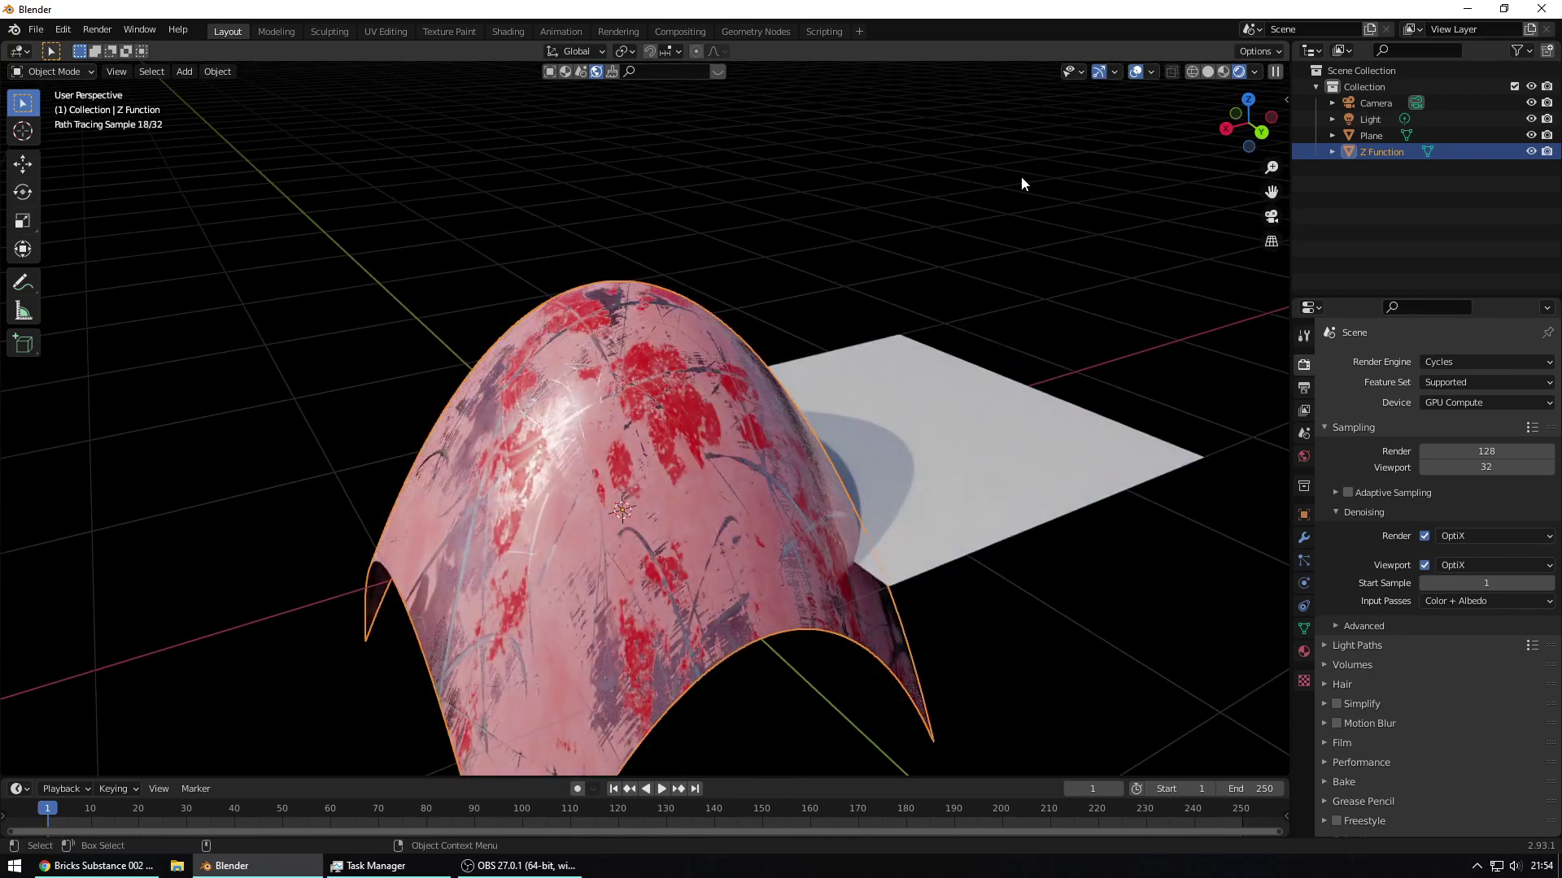
middle_click_drag(1022, 178, 515, 65)
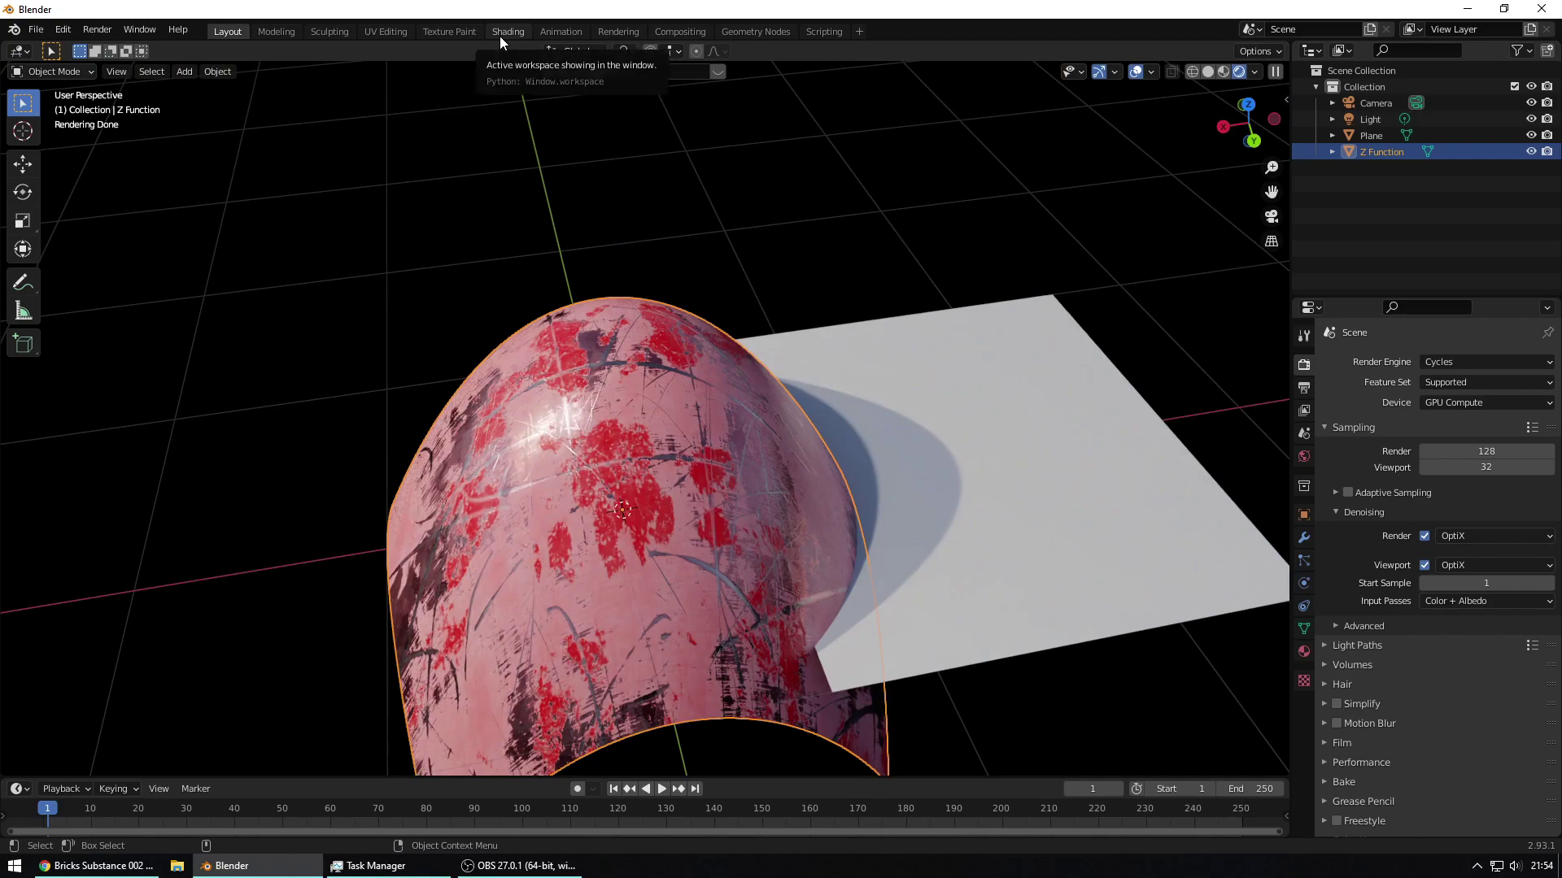
left_click(504, 31)
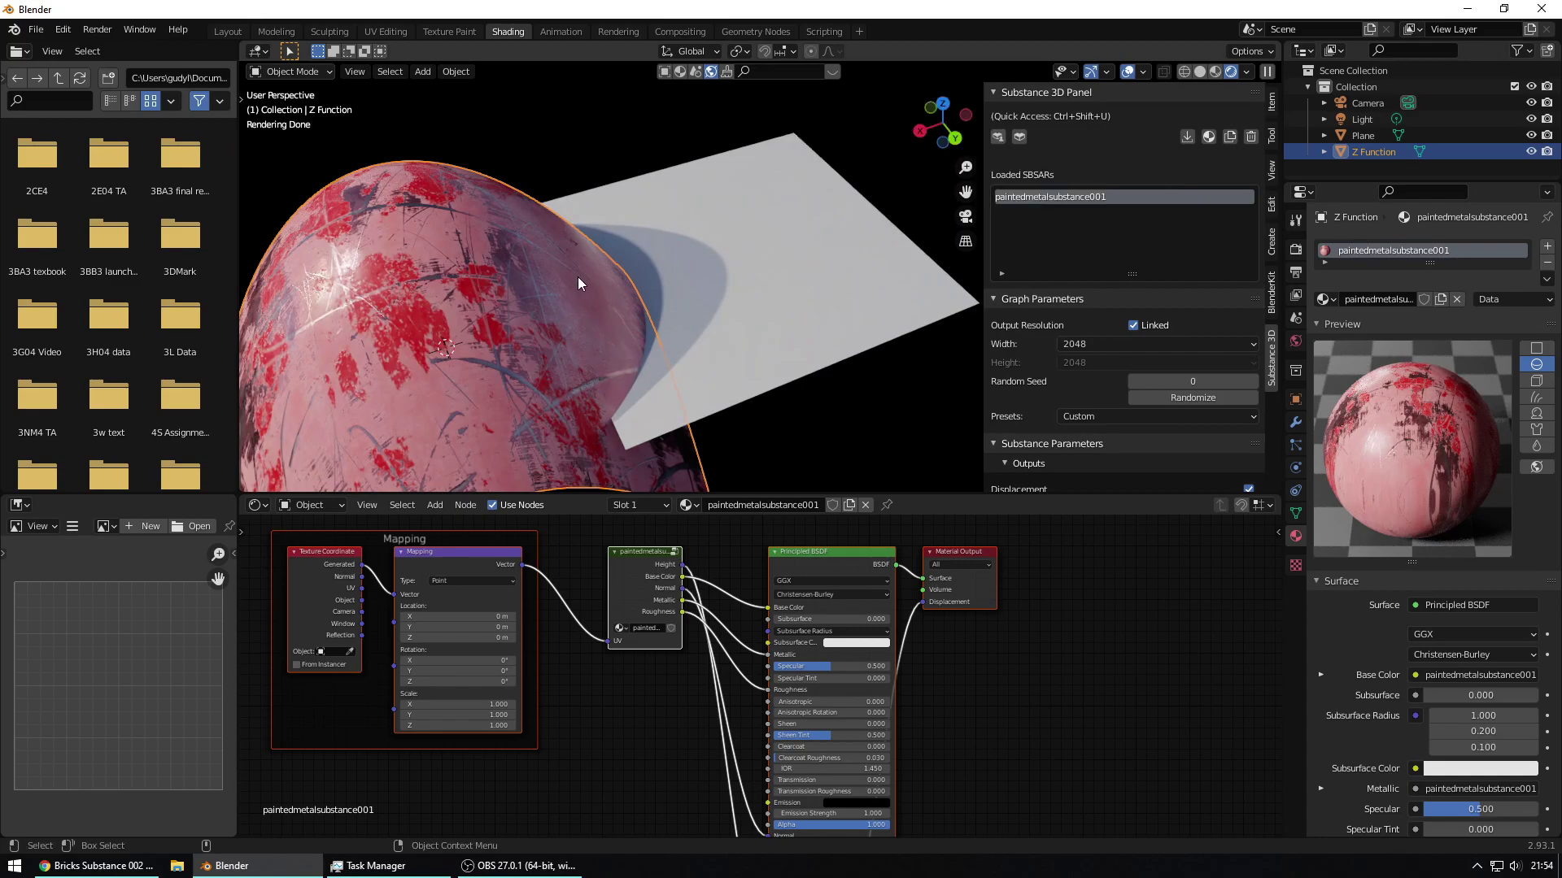
middle_click_drag(578, 277, 636, 281)
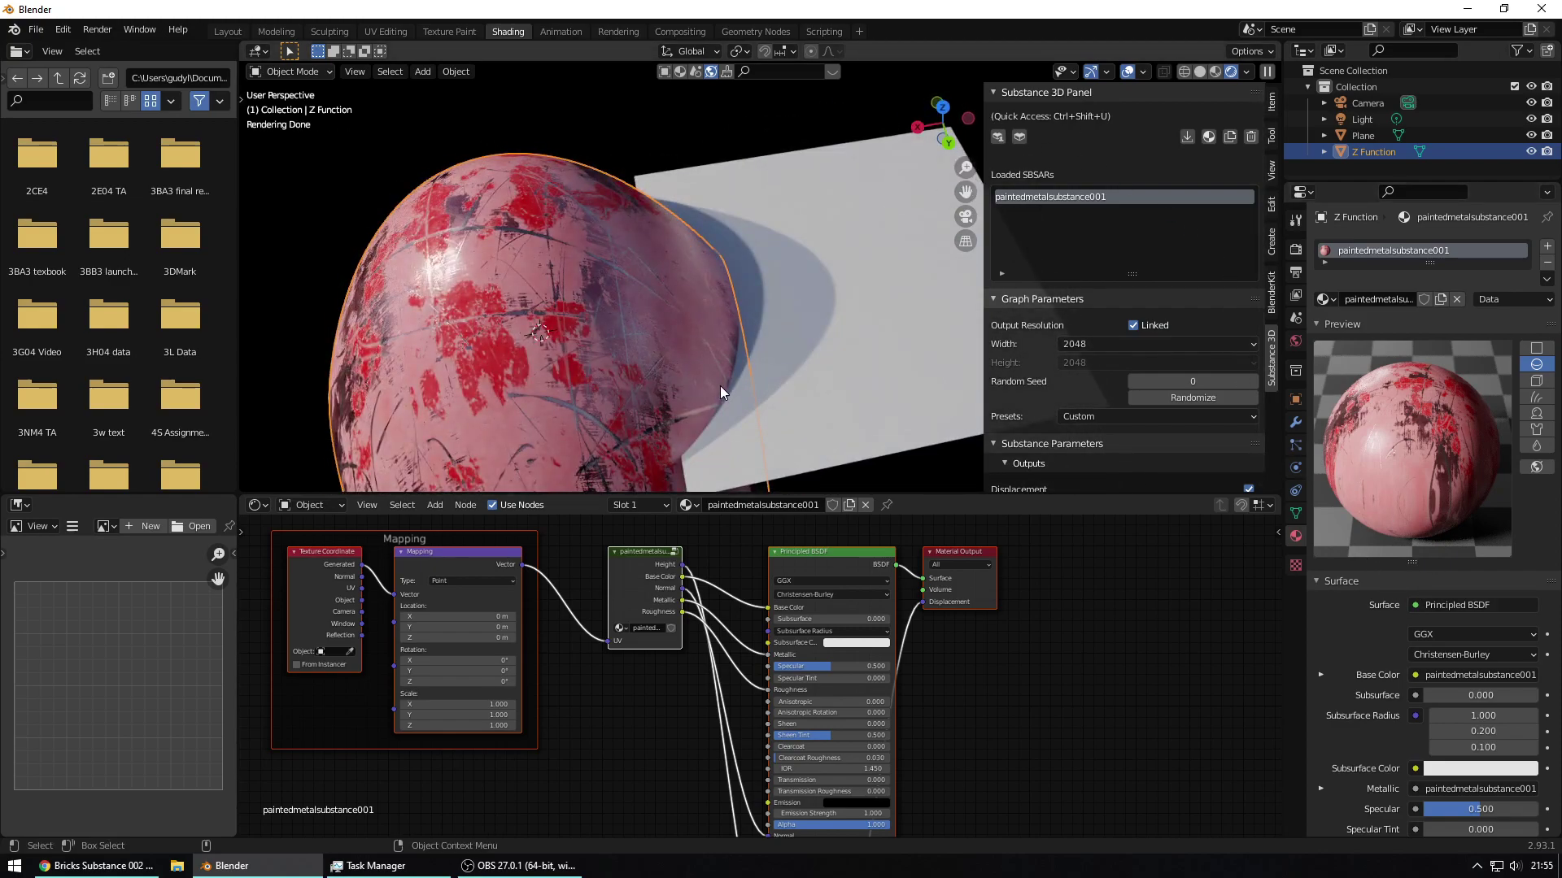
- Set the PAINT Color 2 parameter of the paintedmetalsubstance001 material to orange
scroll(1047, 306, "down", 1)
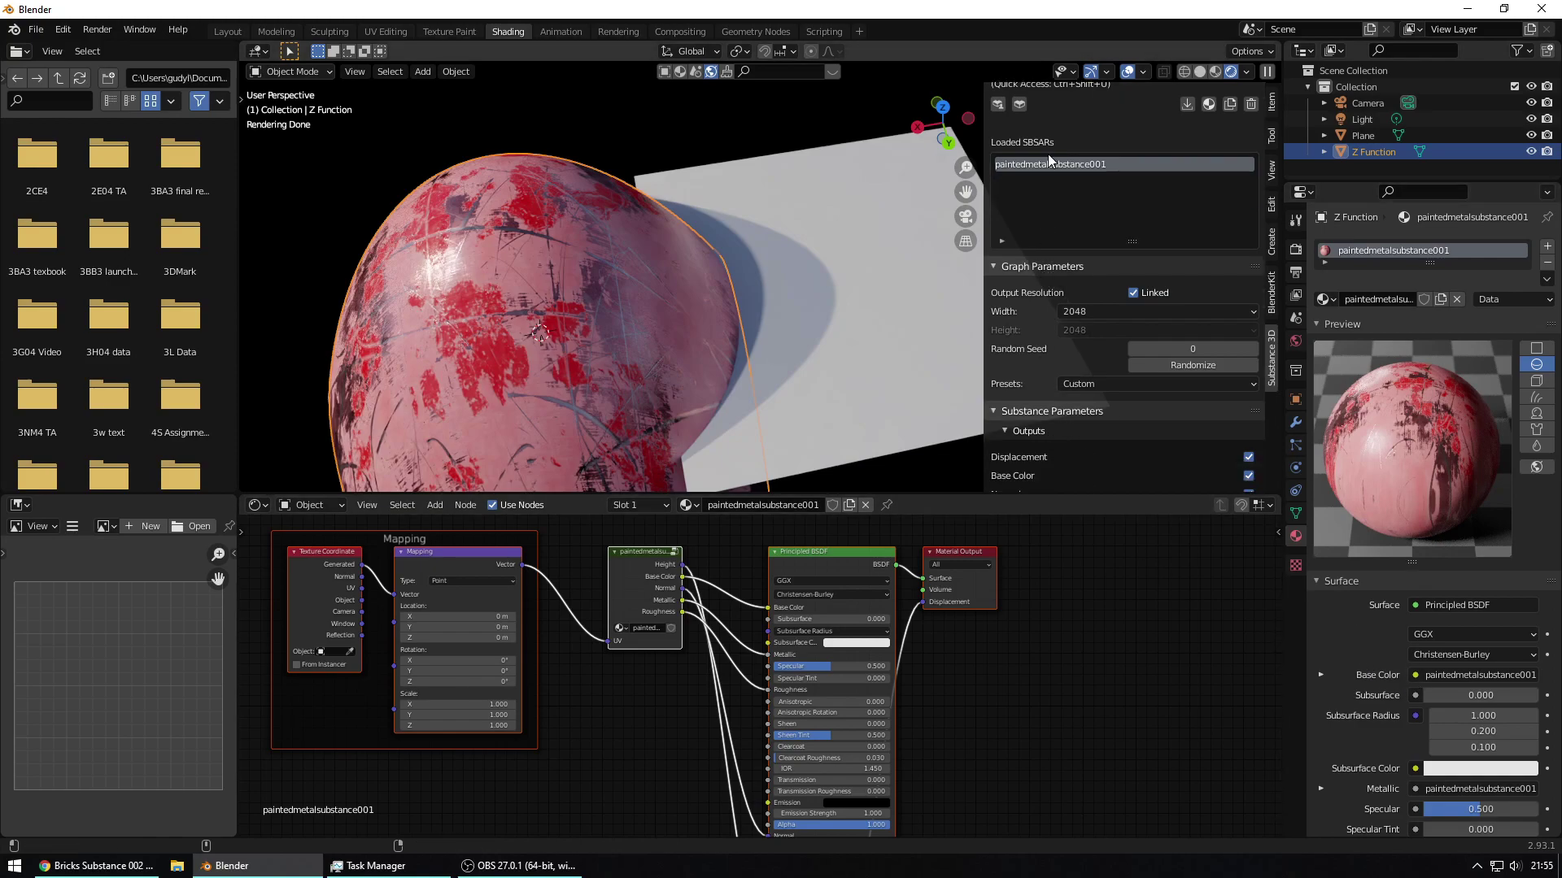
scroll(1002, 363, "down", 12)
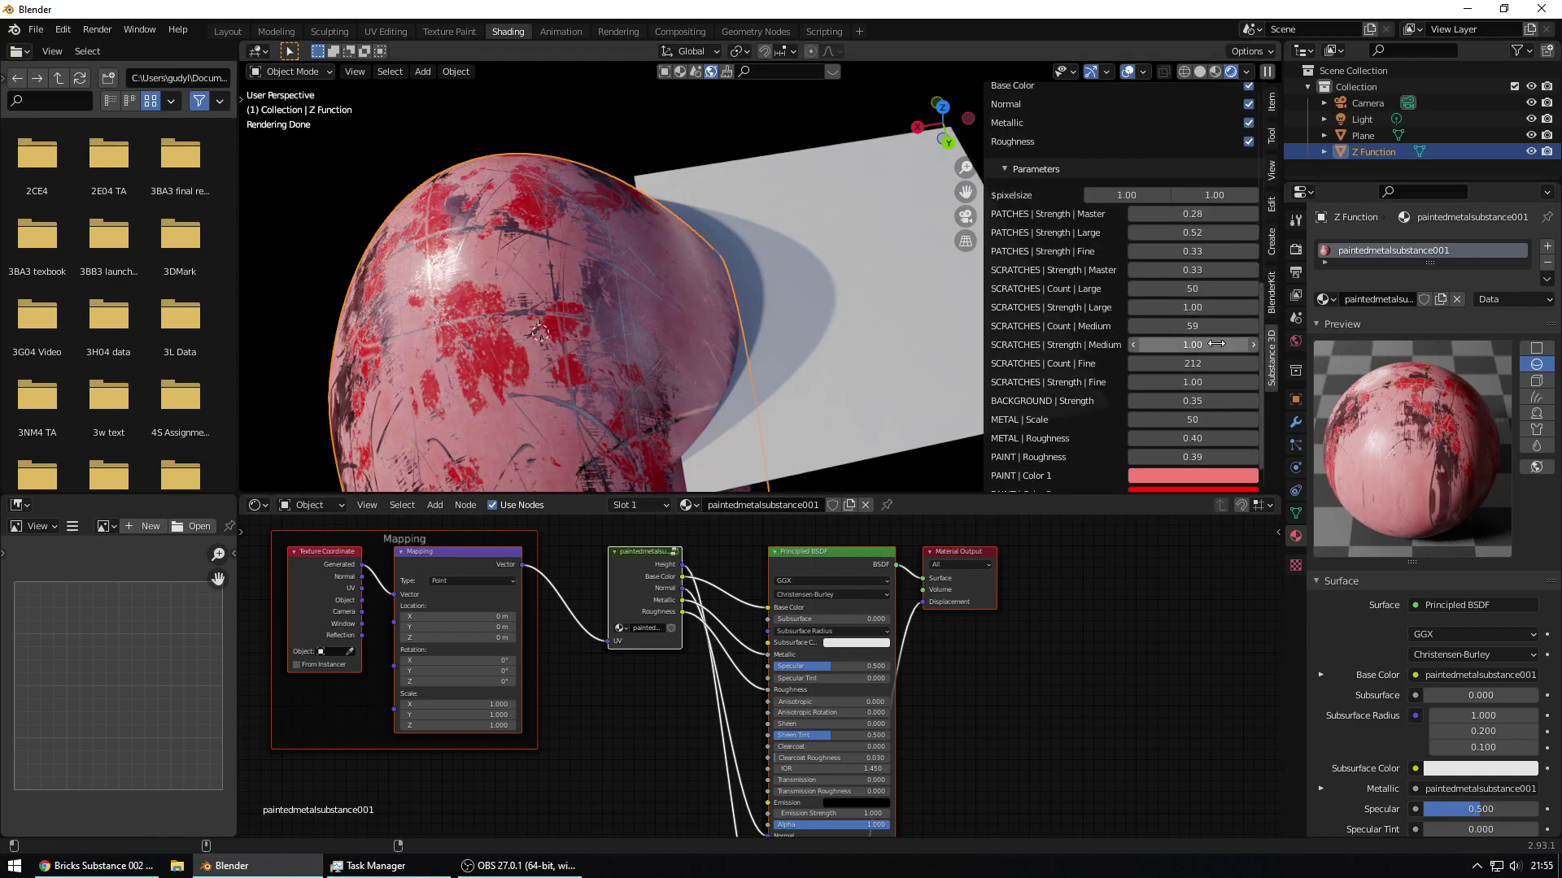
scroll(1157, 325, "down", 1)
left_click(1189, 443)
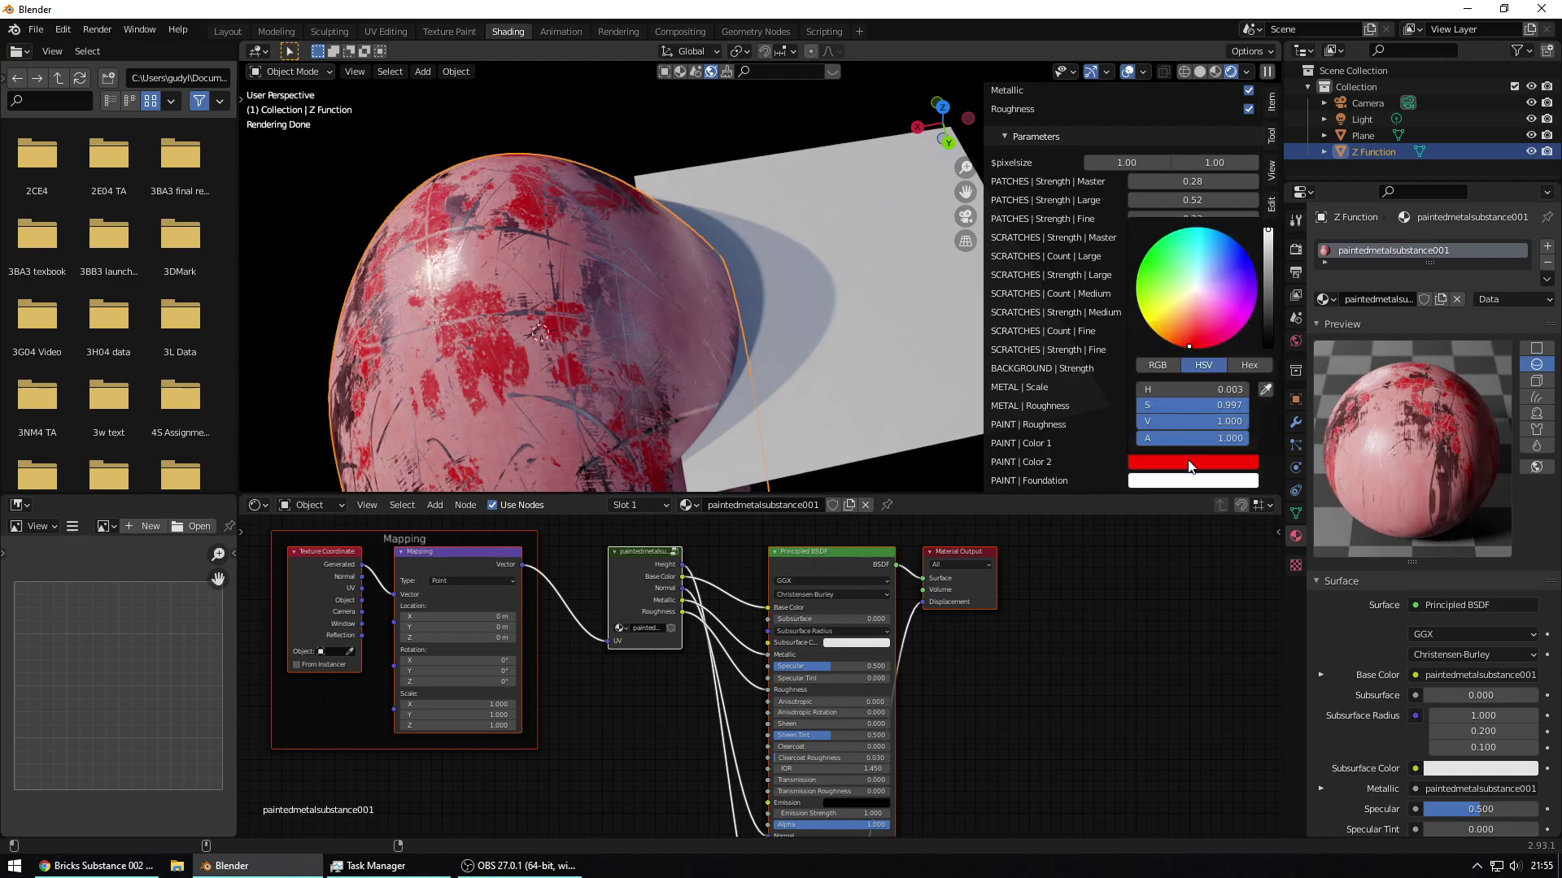
left_click(1174, 327)
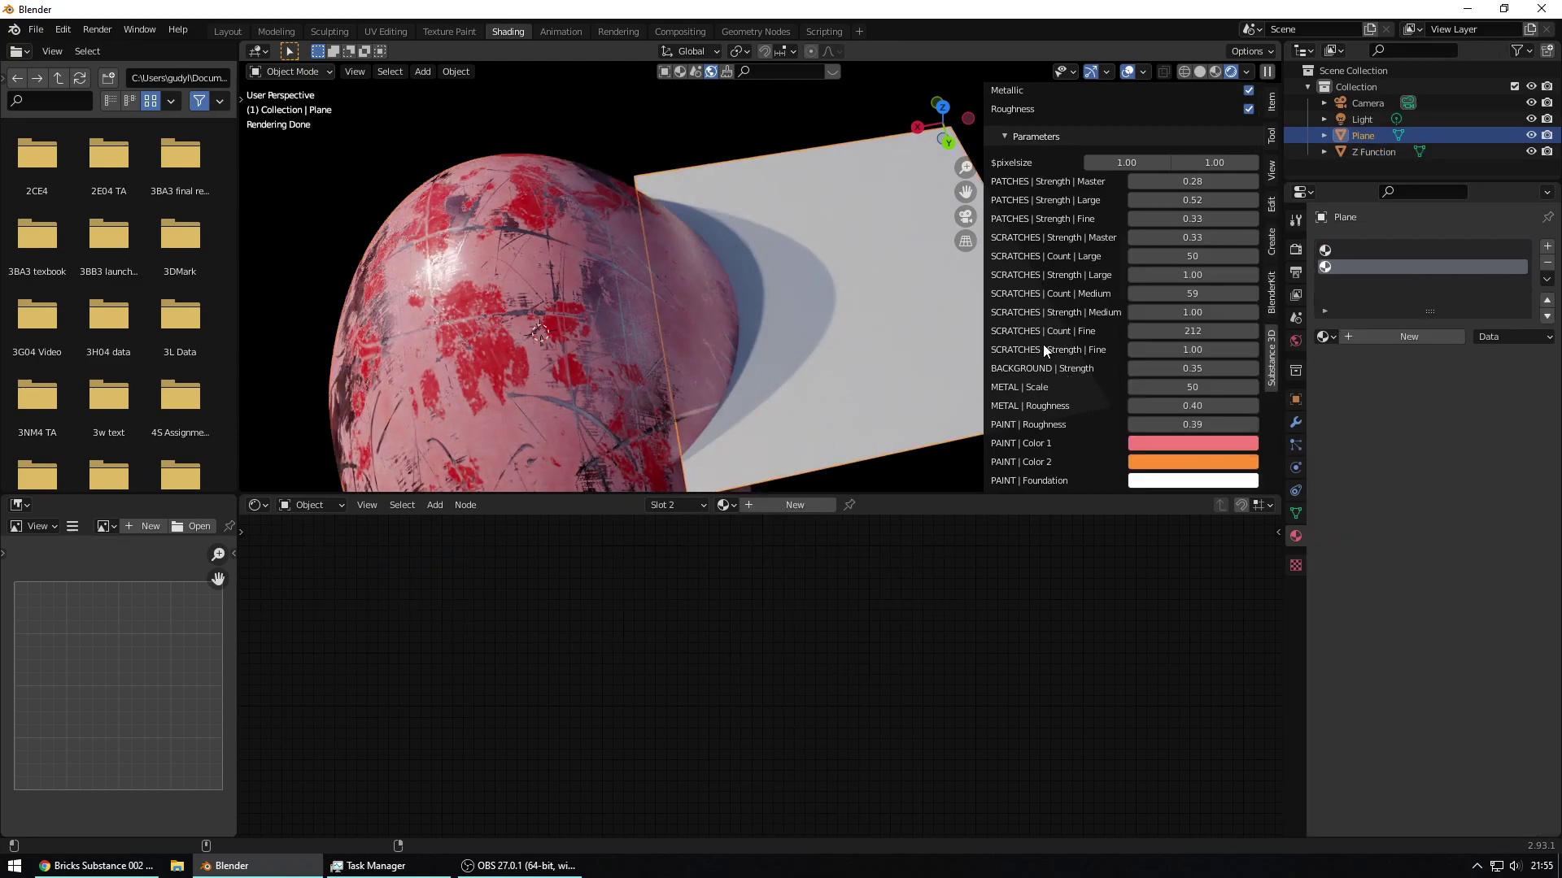
- Reselect the dome, set its PAINT Color 2 parameter to blue, and refresh the rendered viewport shading
left_click(612, 329)
left_click(1212, 443)
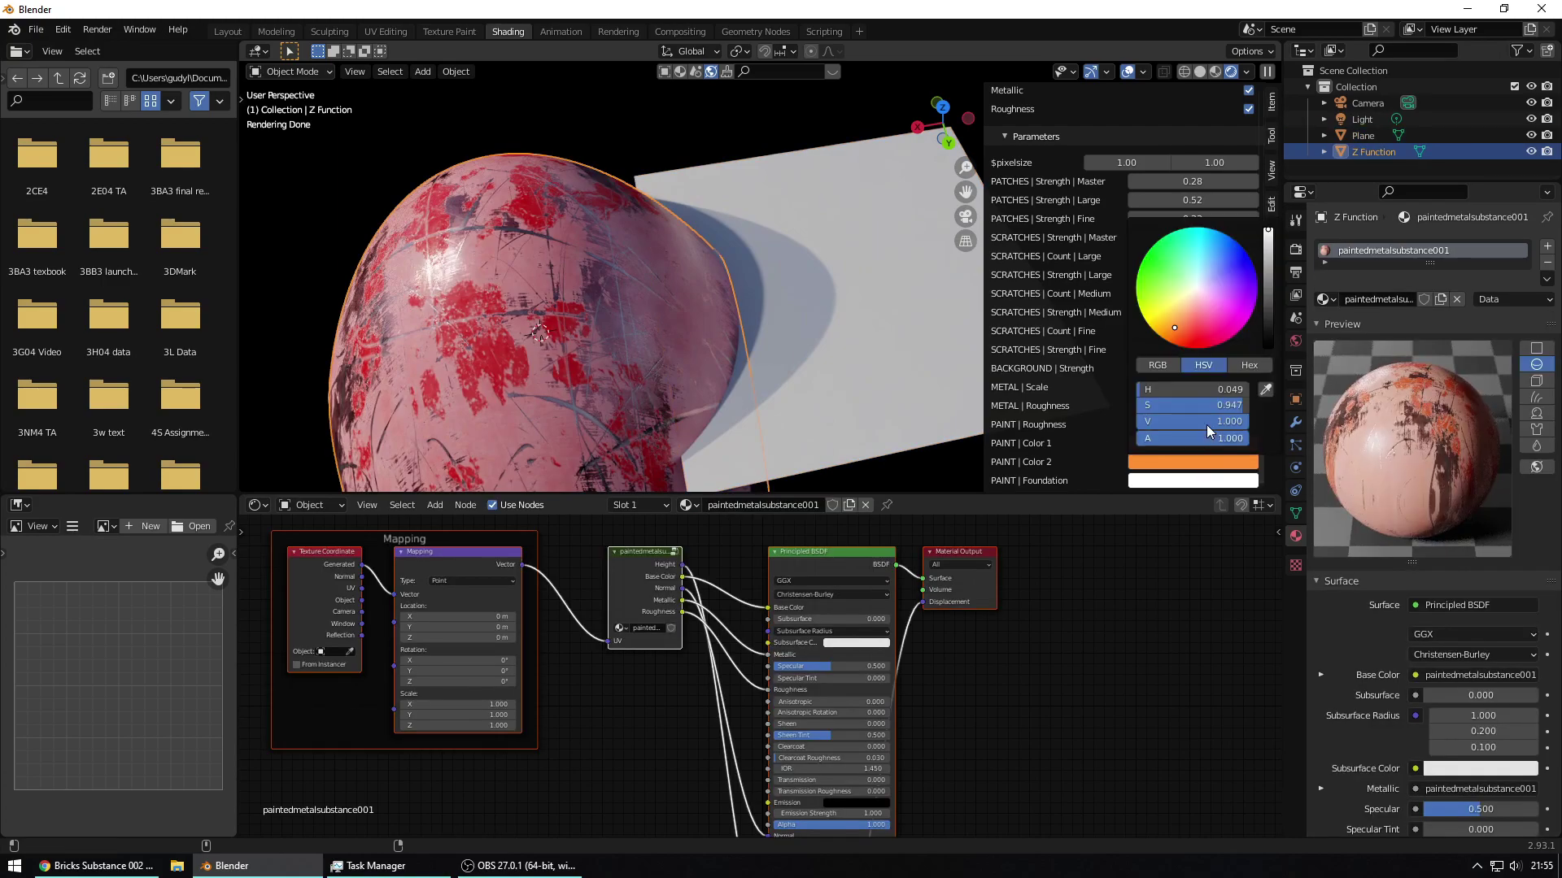
left_click(1231, 266)
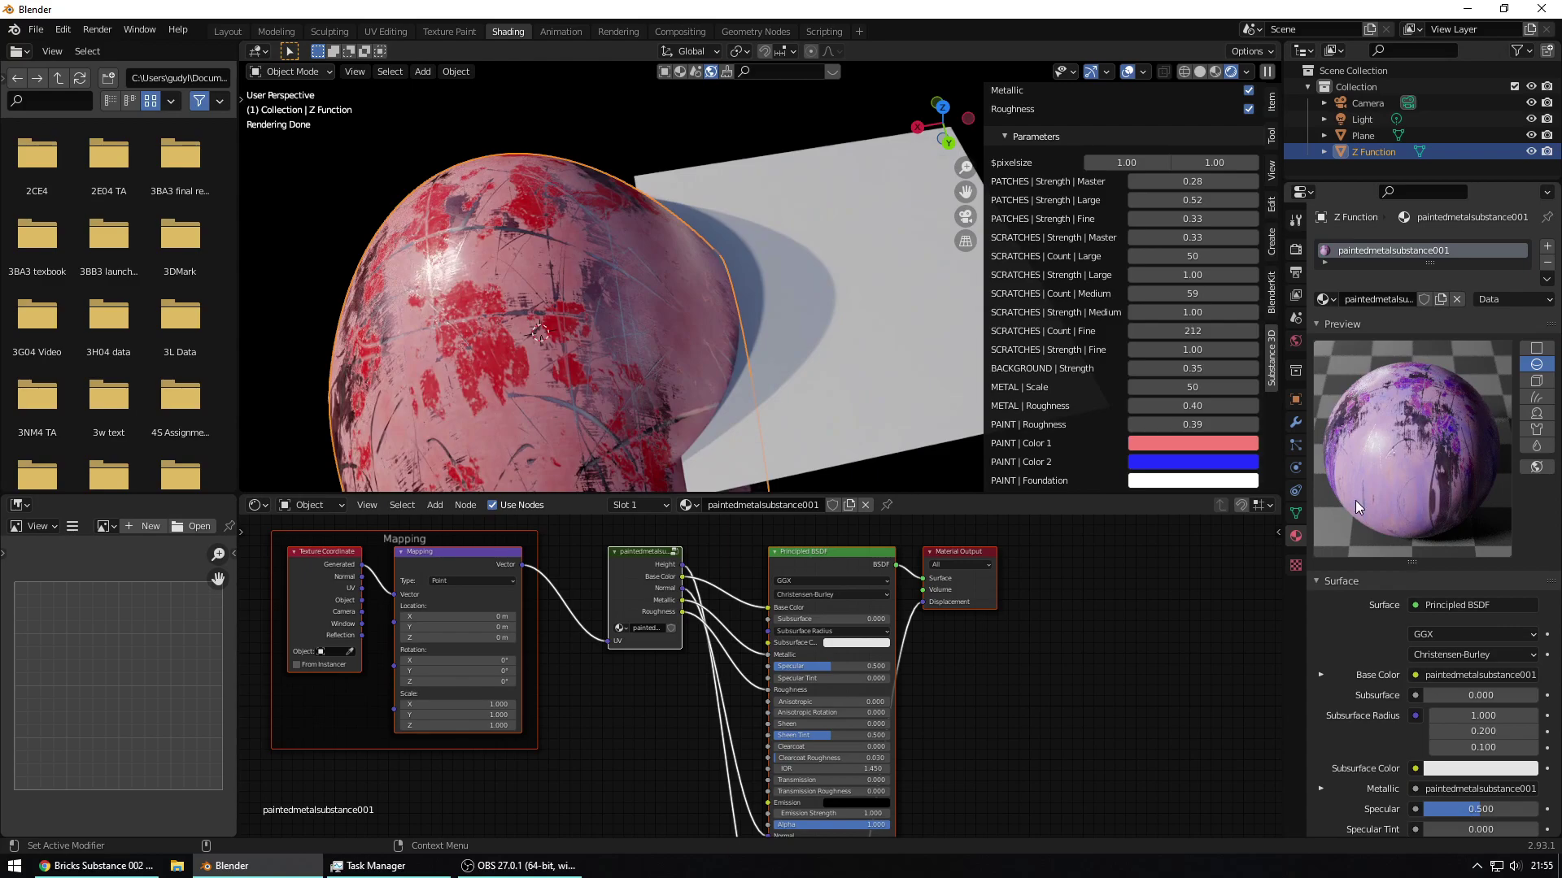
mouse_move(710, 323)
middle_mouse_down()
mouse_move(646, 283)
mouse_move(692, 318)
mouse_move(691, 343)
middle_mouse_up()
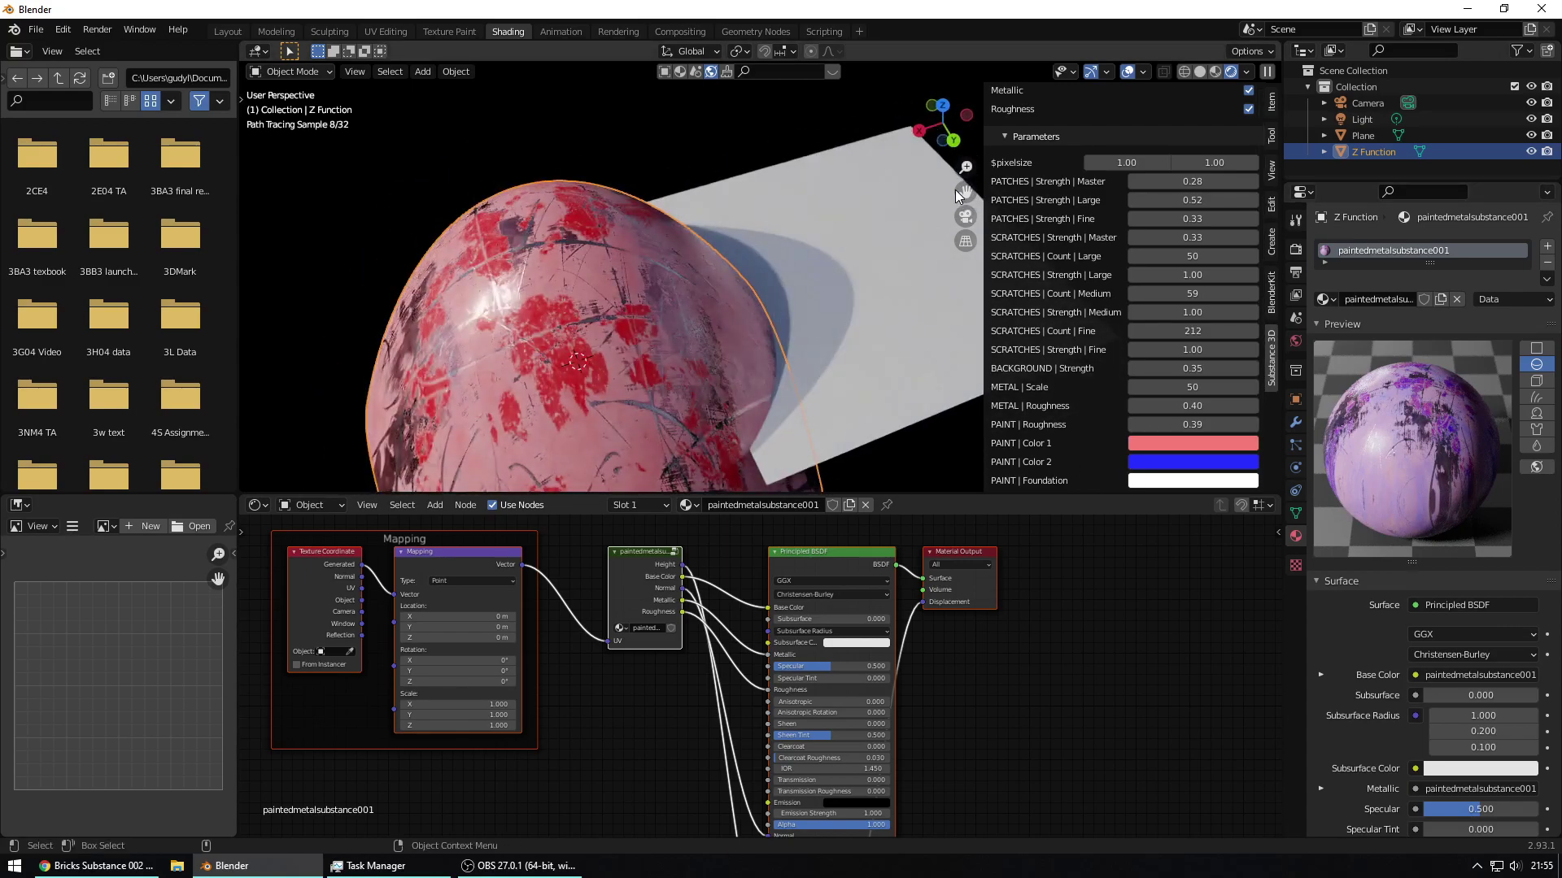
left_click(1200, 71)
left_click(1230, 72)
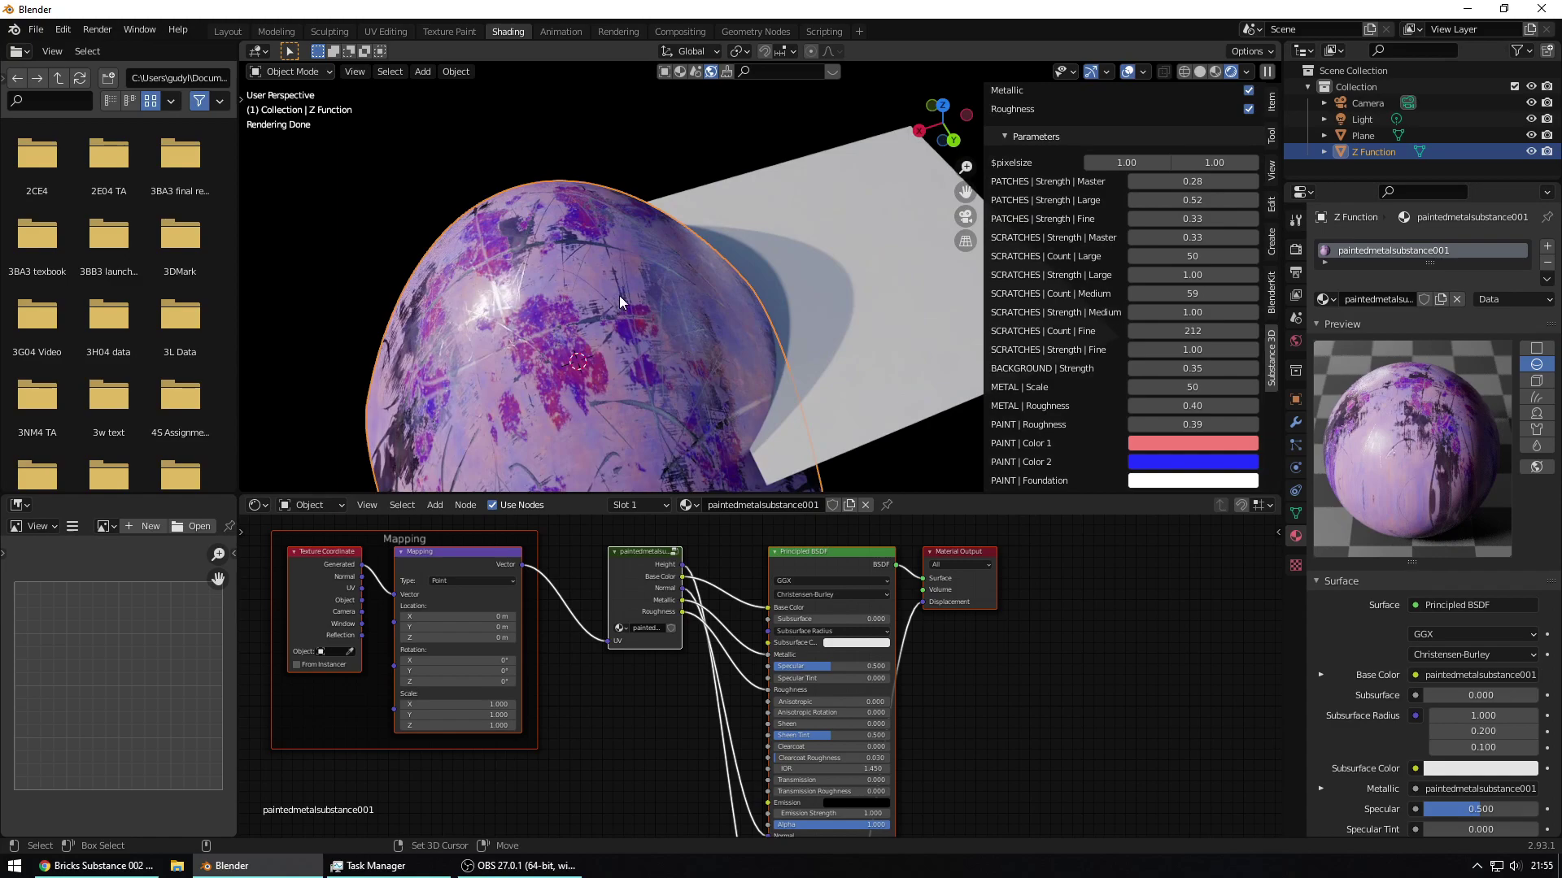
middle_click_drag(620, 303, 628, 306)
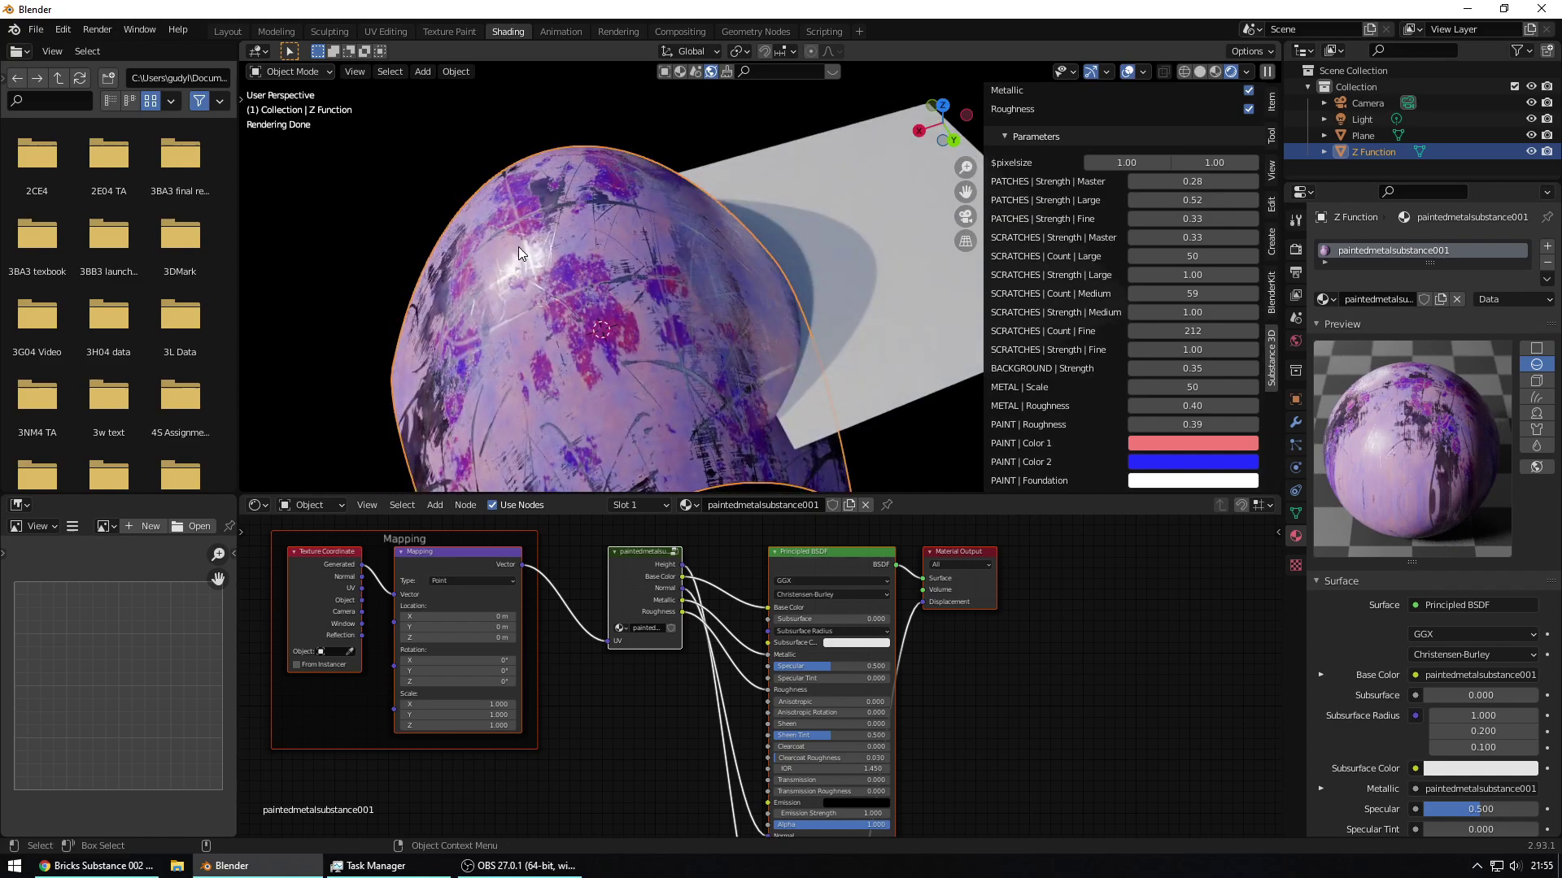
middle_click_drag(685, 309, 704, 313)
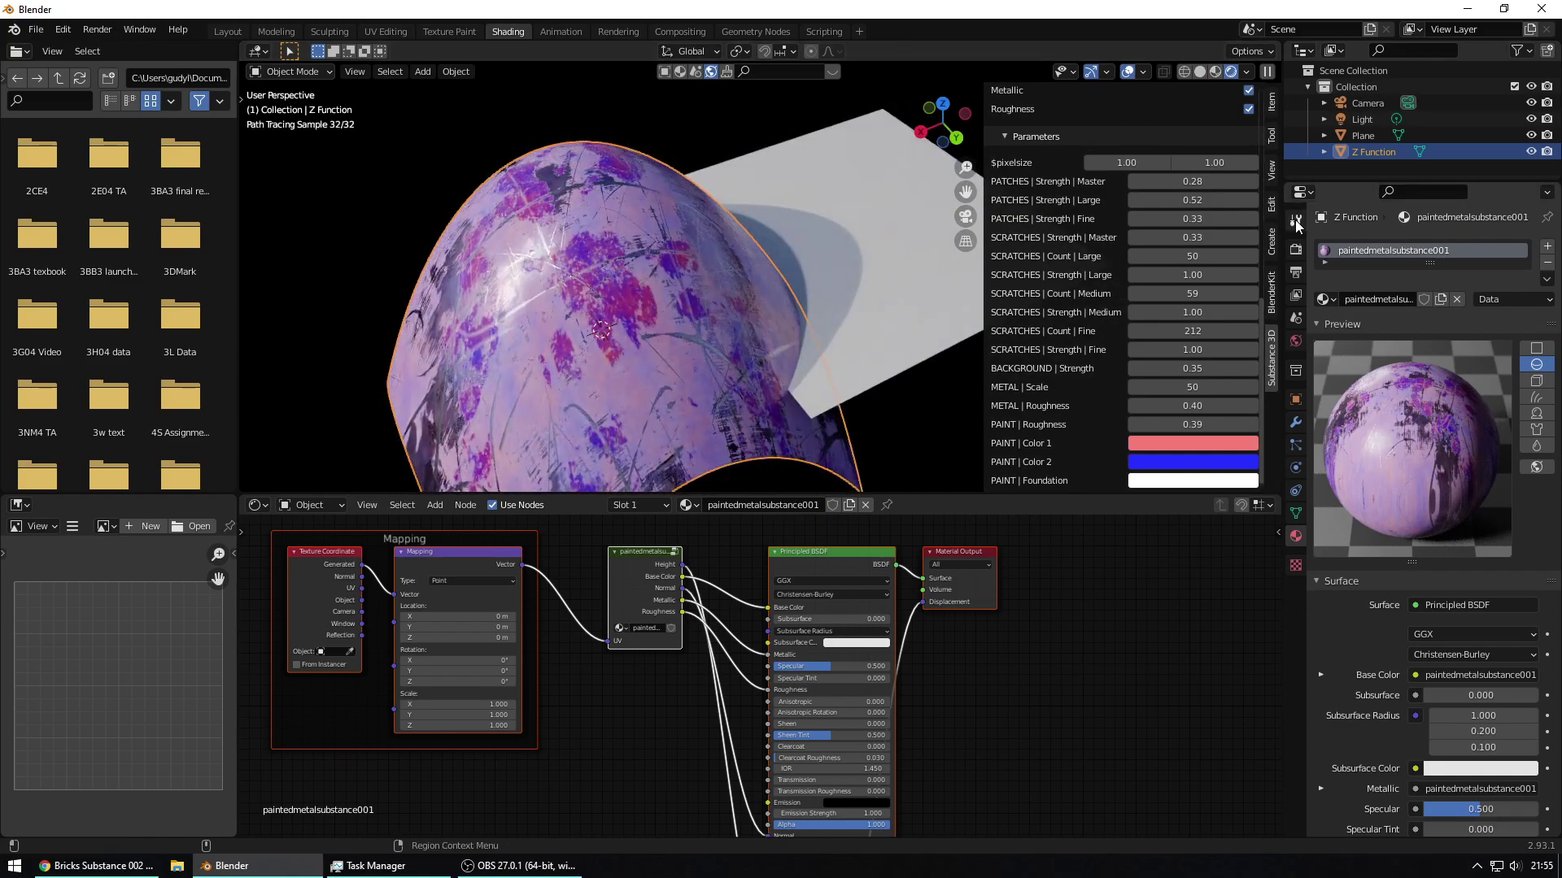
- Expand the Denoising settings in the render properties to check them, and return to the dome's material properties
left_click(1296, 249)
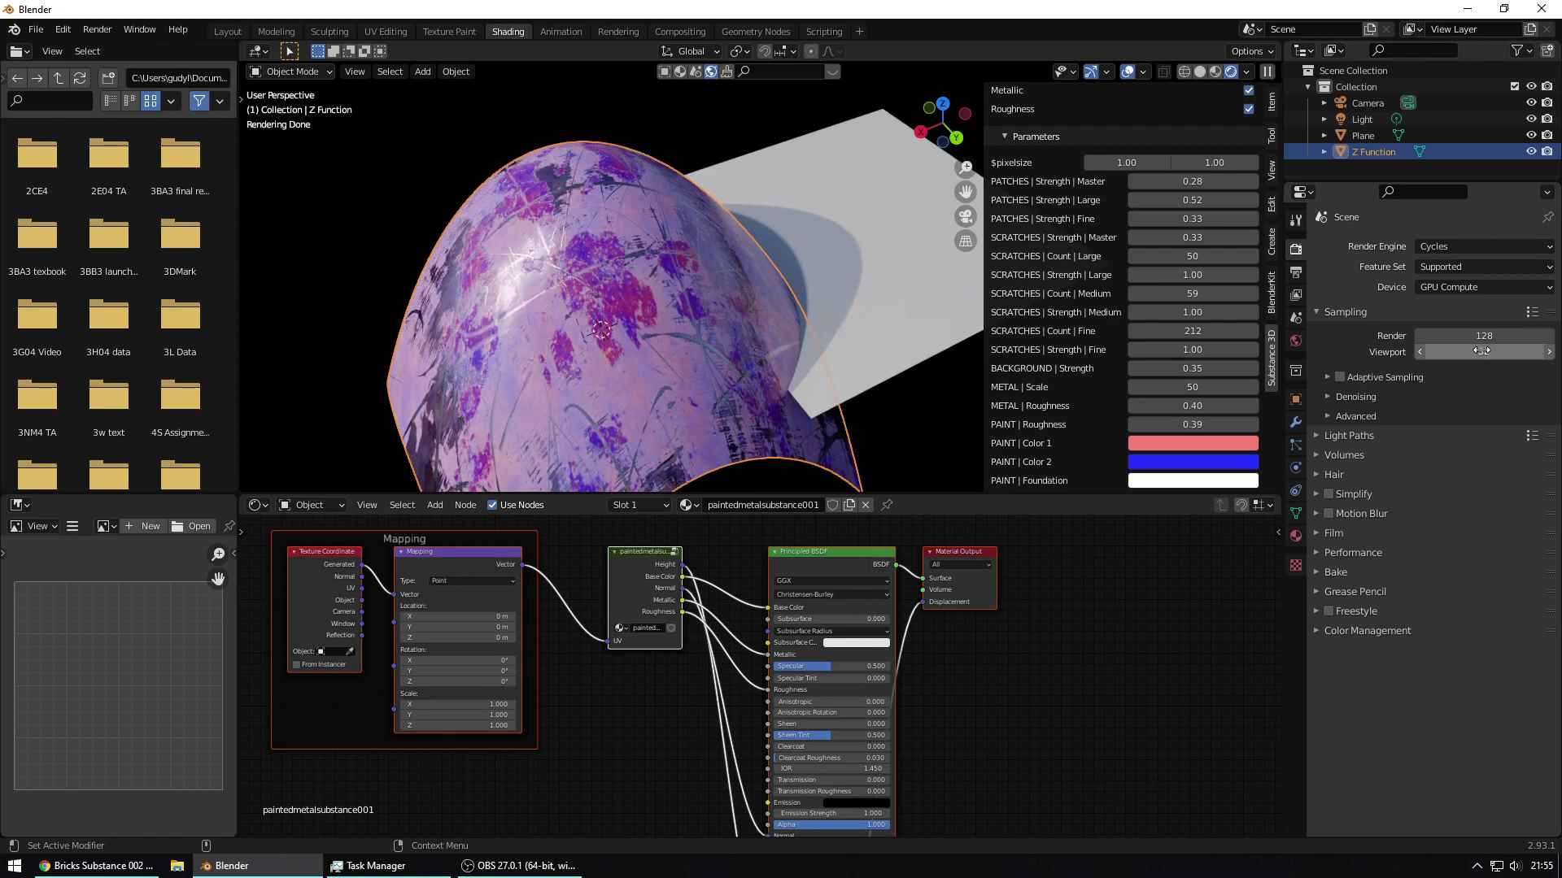
left_click(1436, 396)
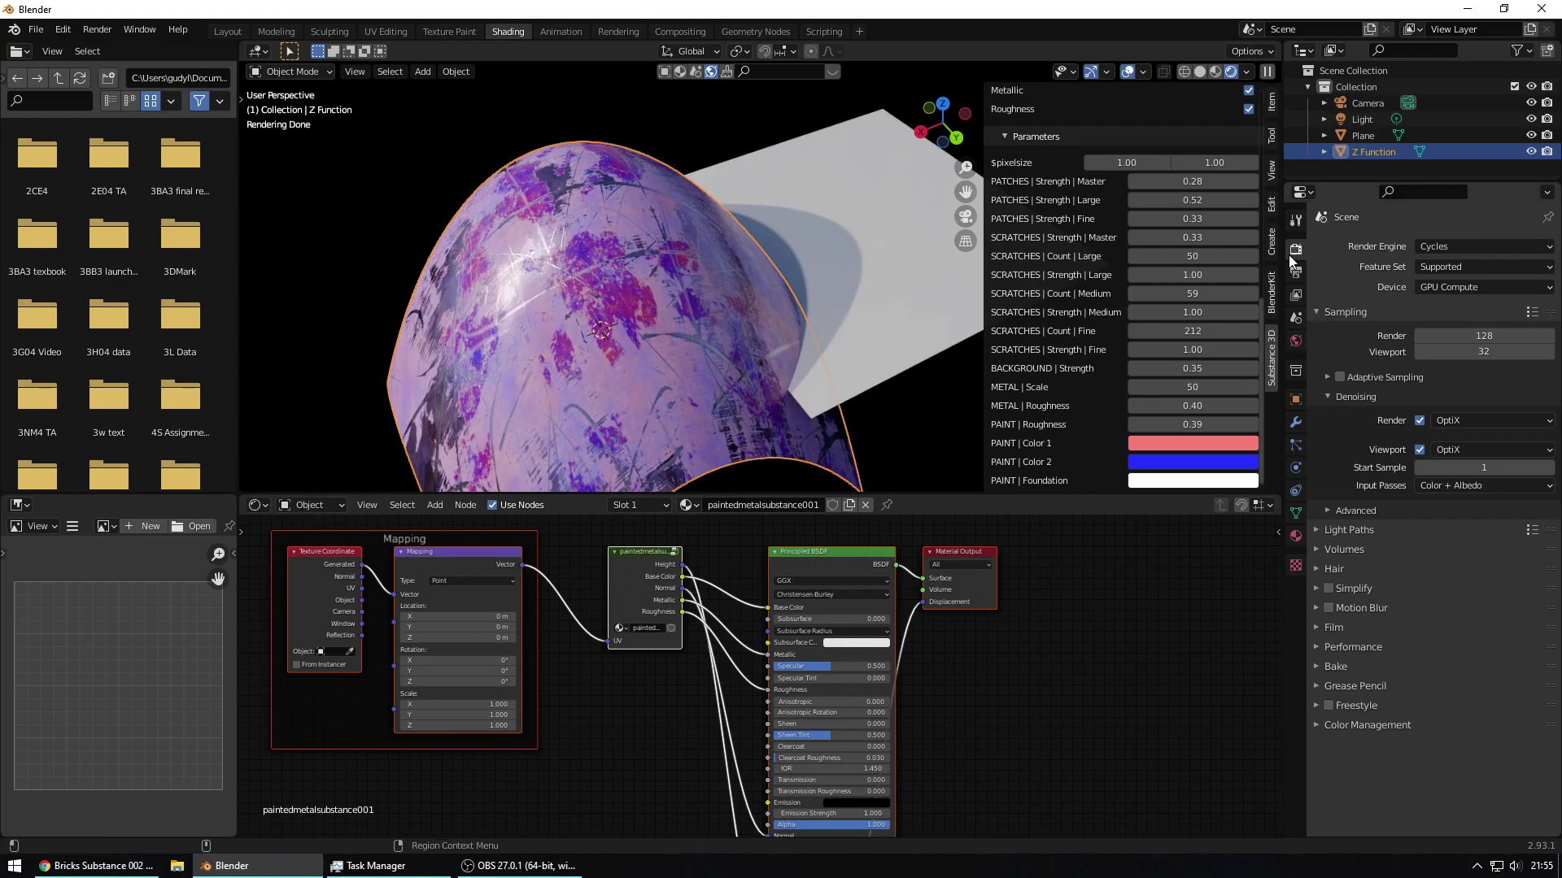
left_click(1295, 536)
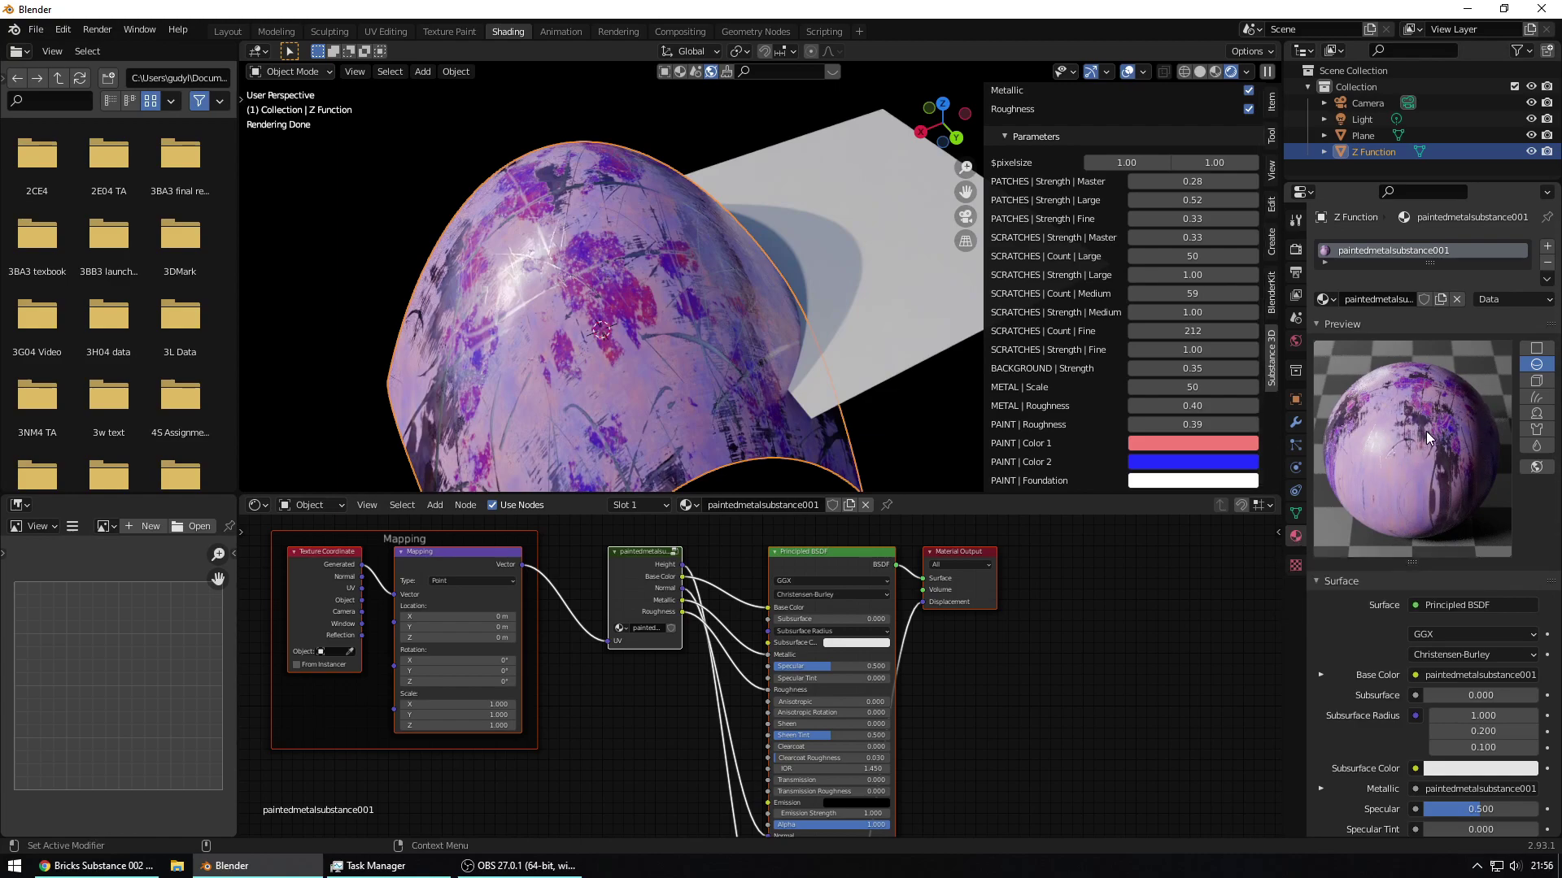
- Compare the painted metal material's preview on the cube and flat shapes, and return it to the sphere
left_click(1537, 379)
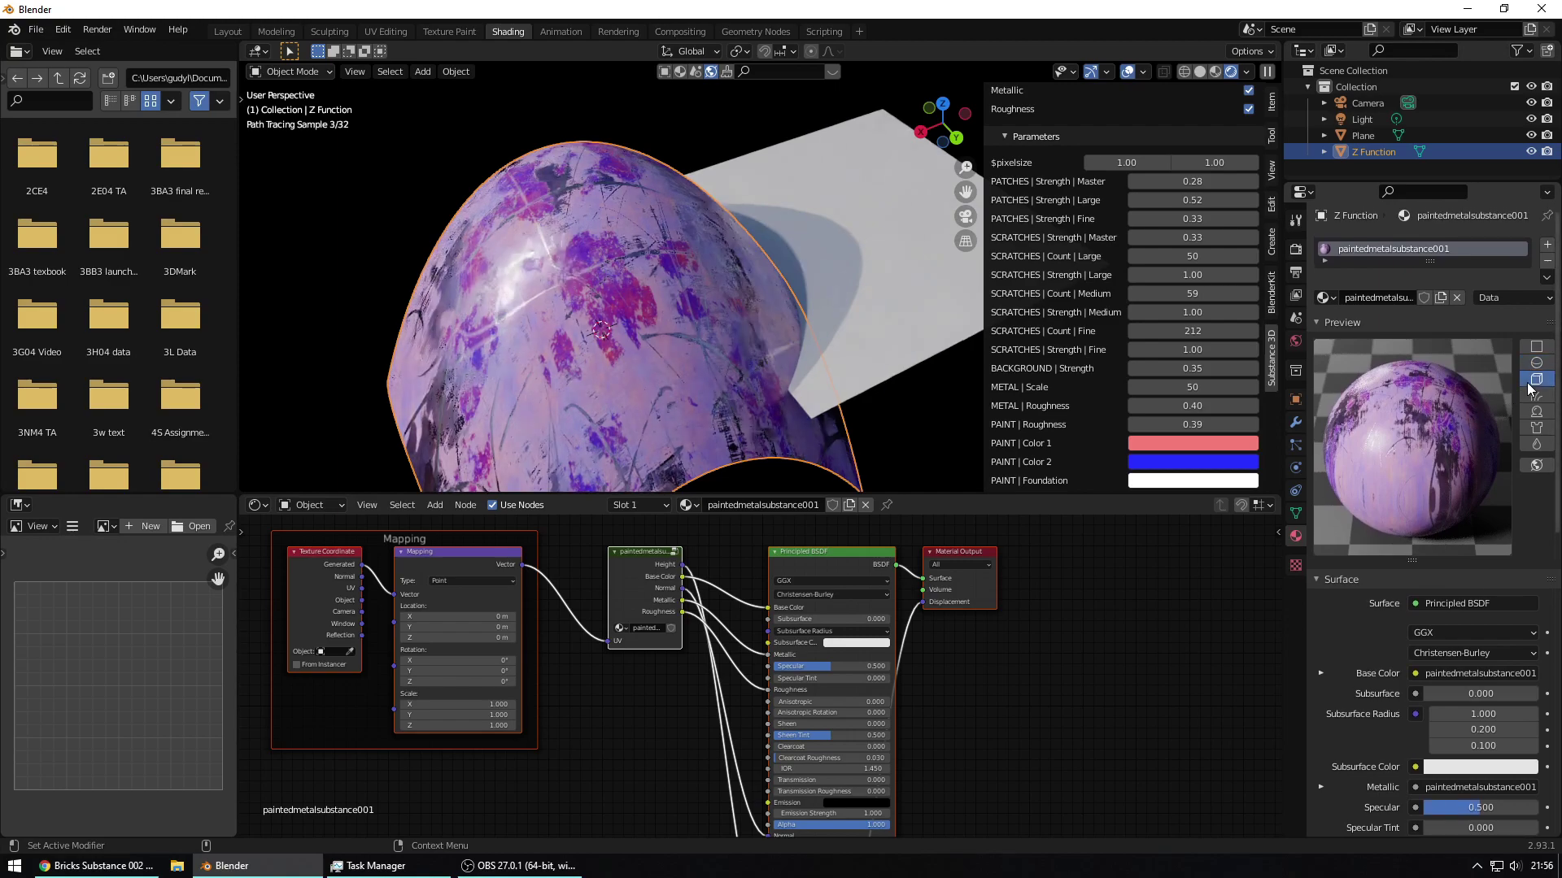
left_click(1536, 347)
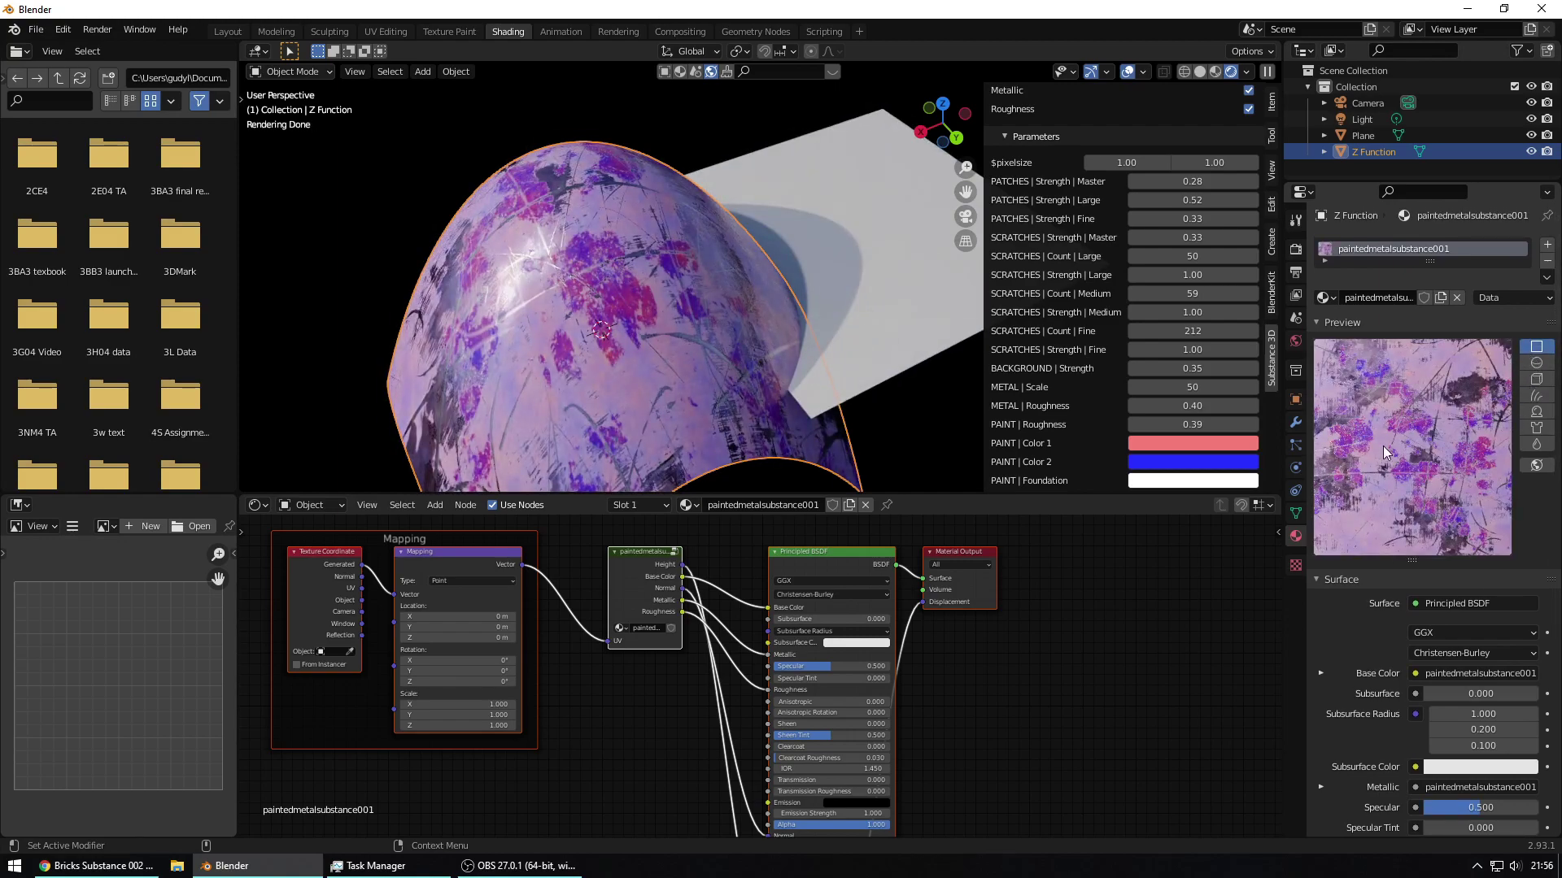
left_click(1536, 362)
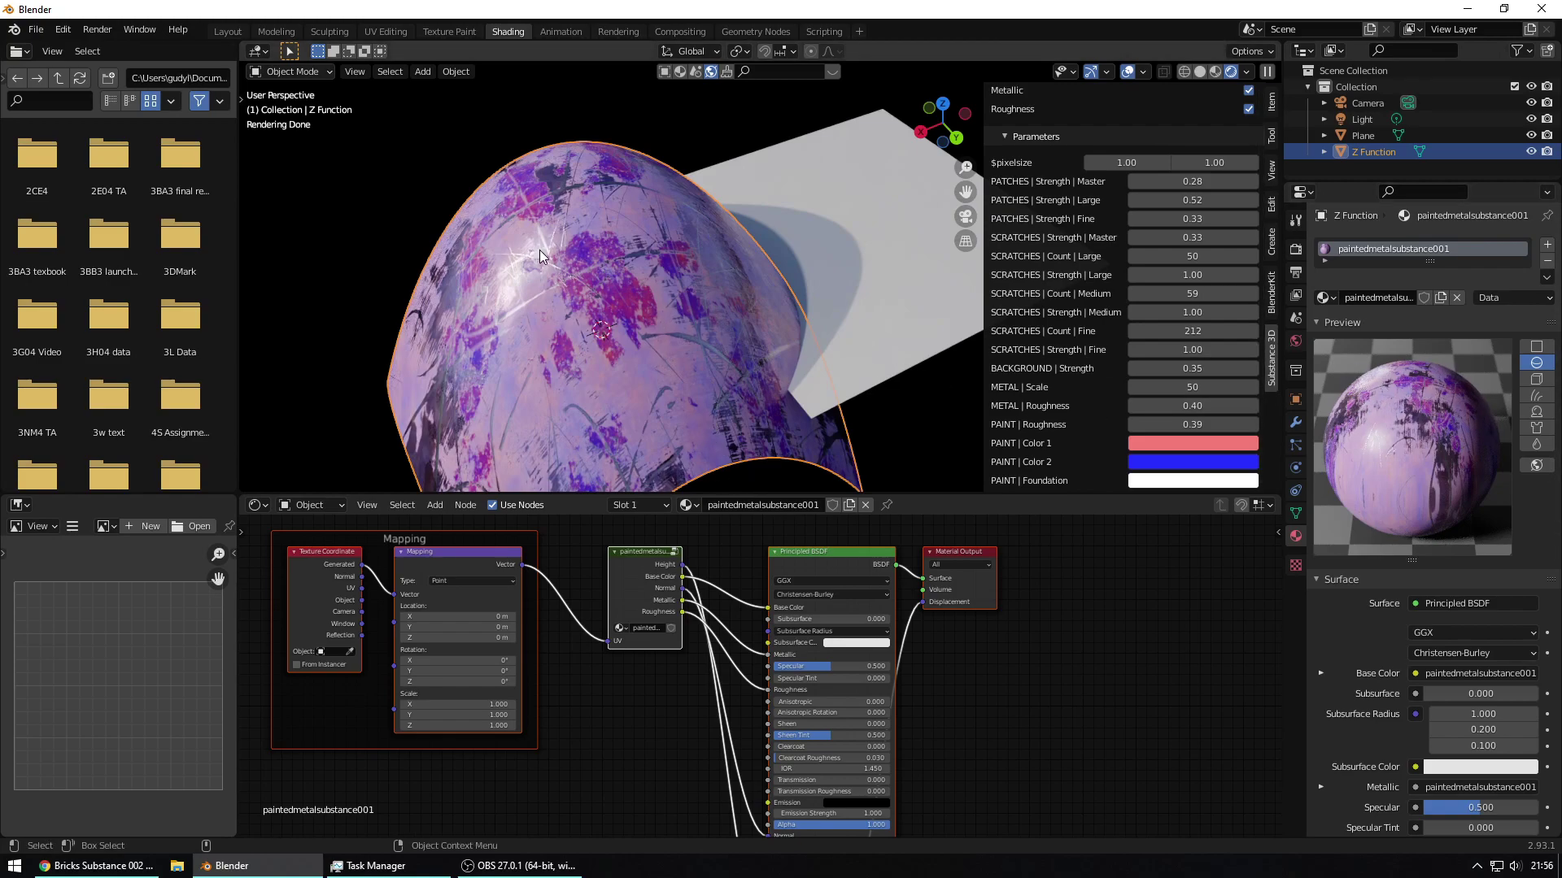
mouse_move(514, 264)
middle_mouse_down()
mouse_move(753, 281)
mouse_move(636, 286)
mouse_move(690, 241)
middle_mouse_up()
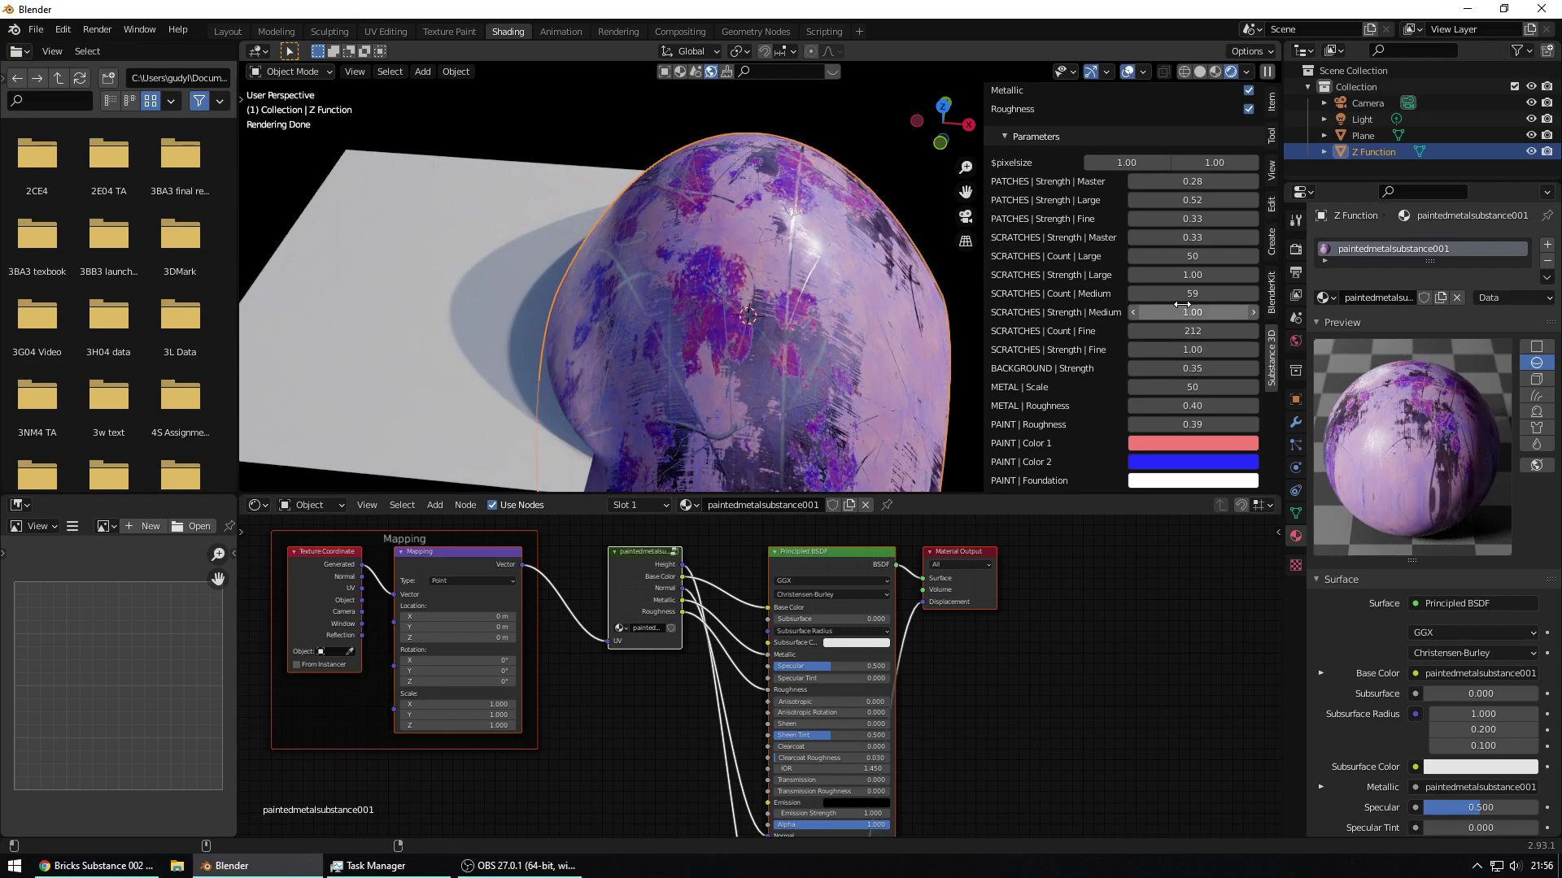
scroll(1076, 396, "up", 2)
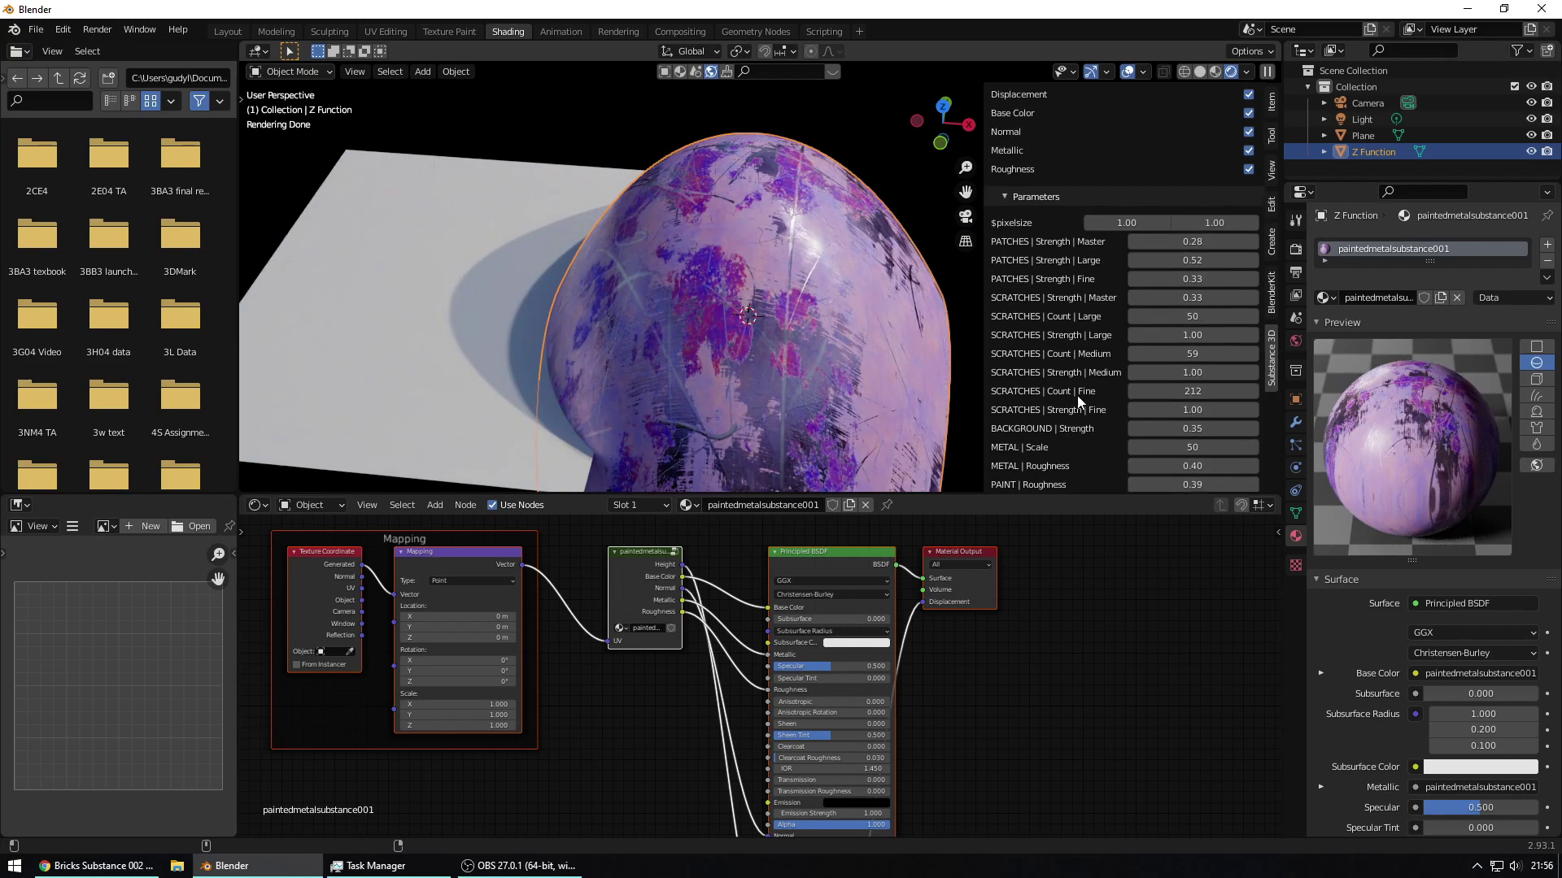
scroll(1135, 256, "down", 2)
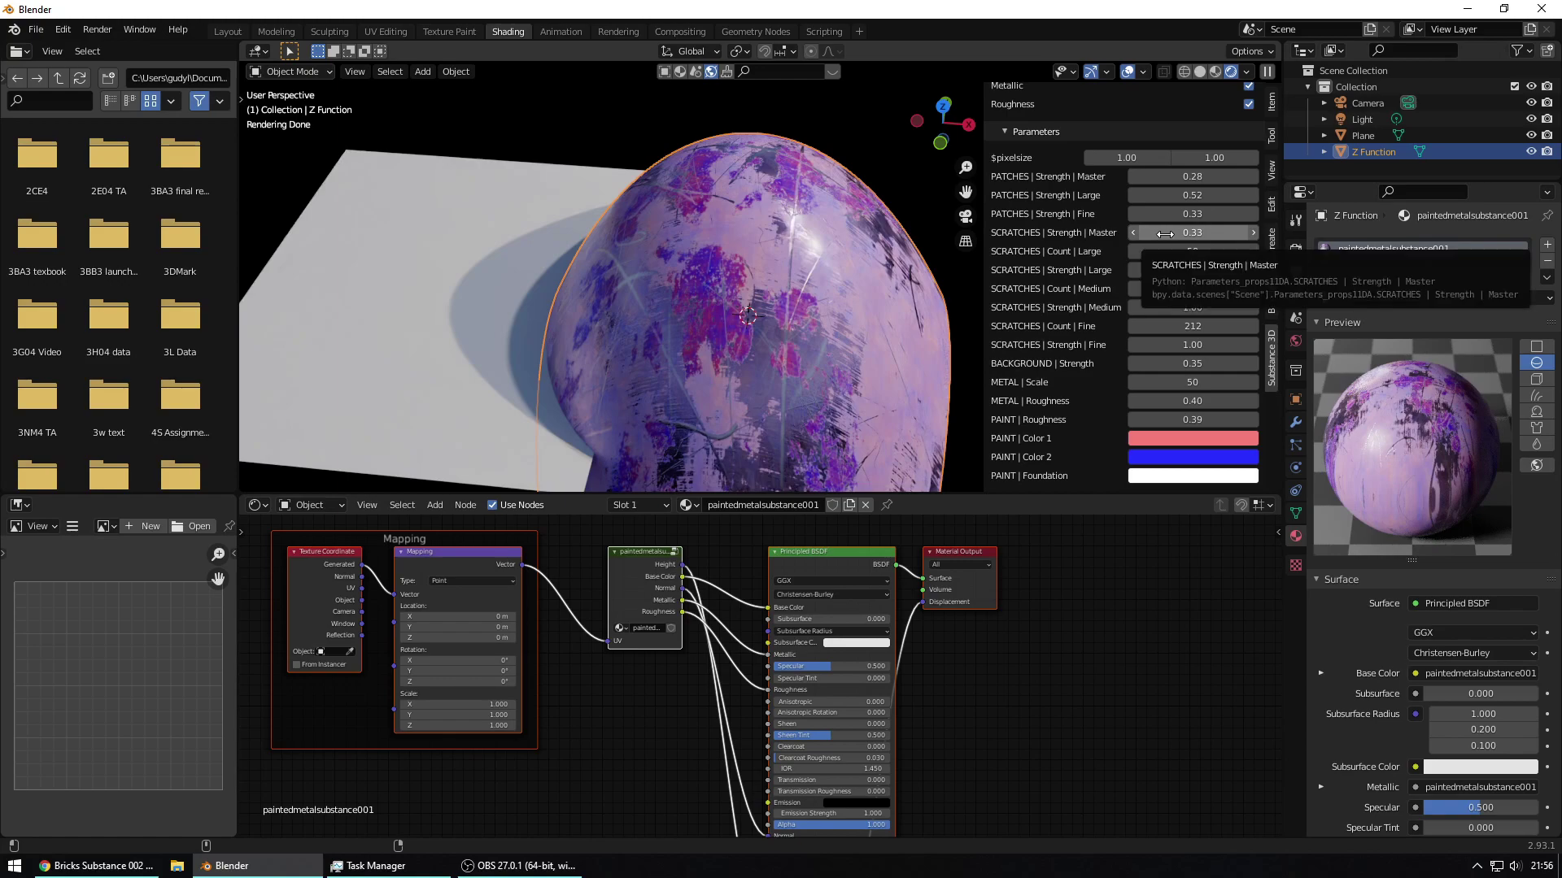
- Set the dome material's SCRATCHES Strength Master to 1.00 and Count Large to 80, with its preview on the flat shape
left_click_drag(1165, 235, 1195, 235)
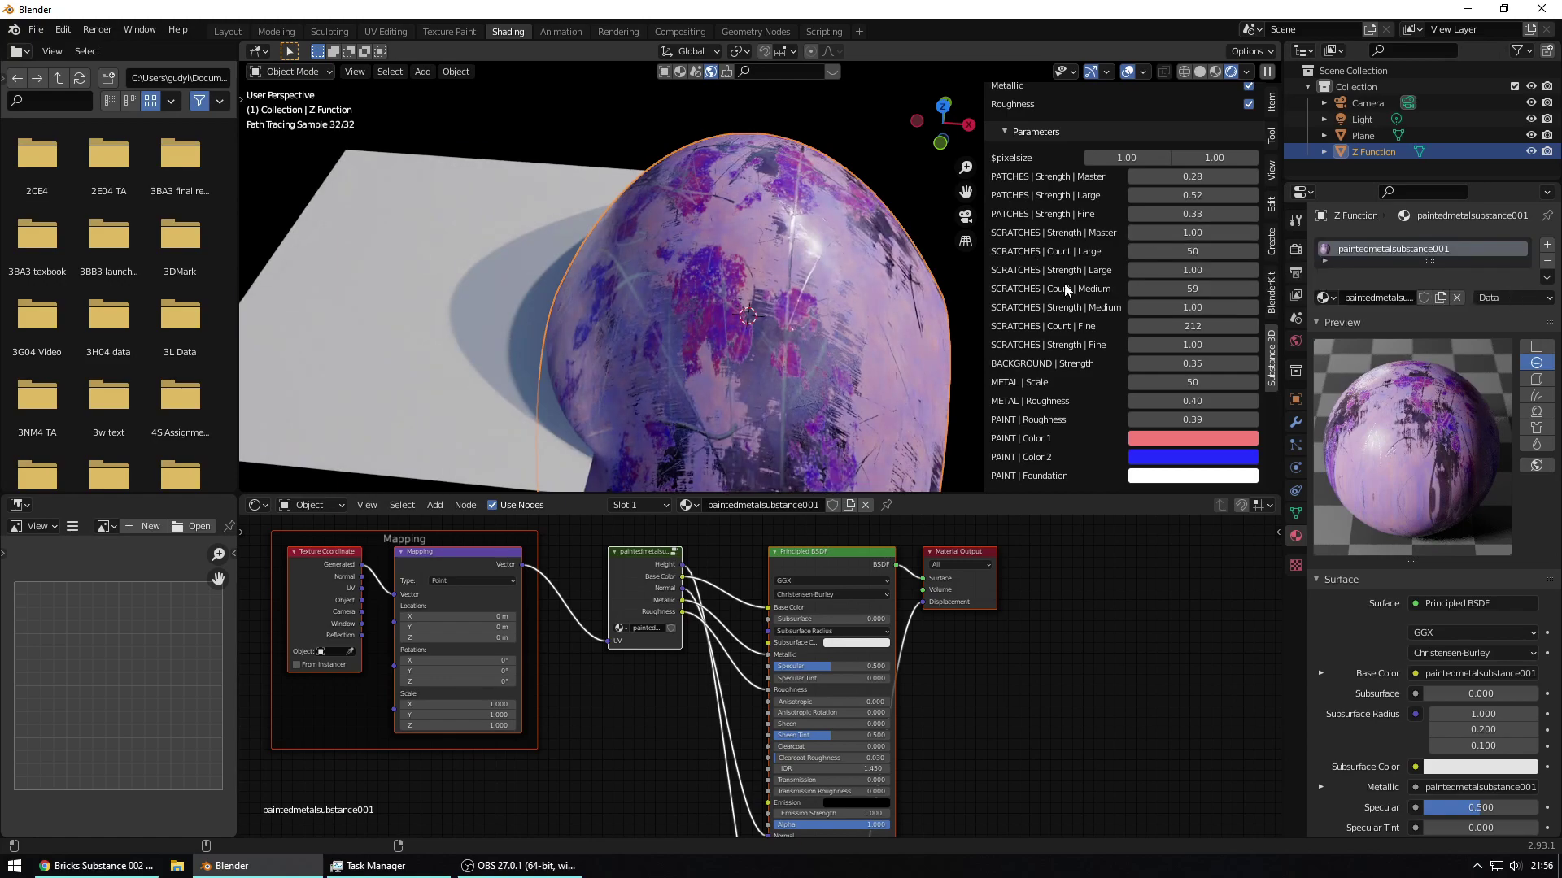
left_click(1536, 347)
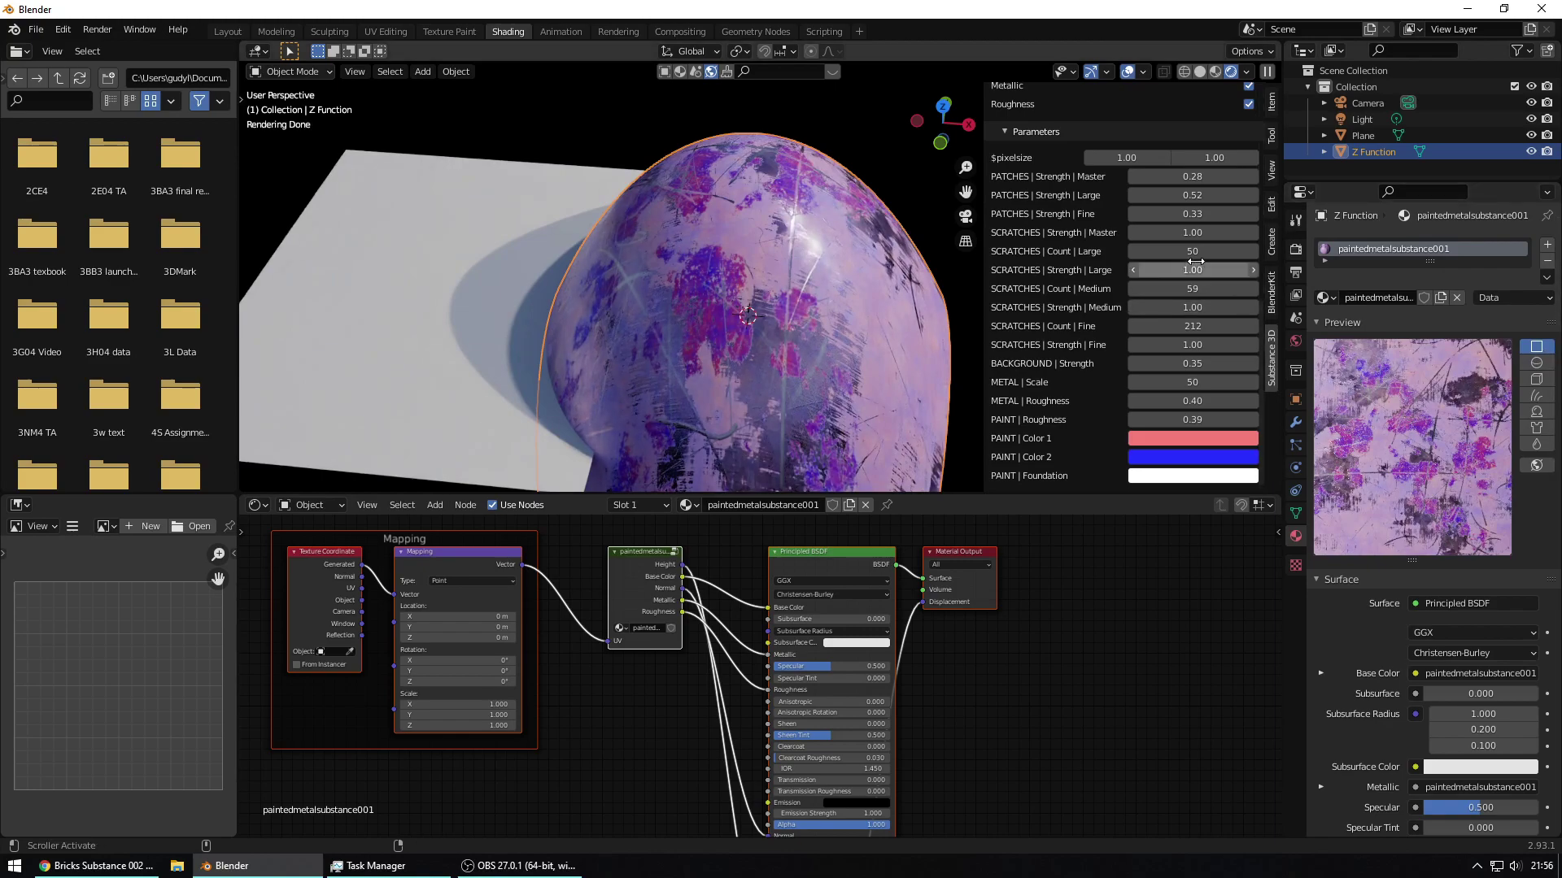
left_click_drag(1178, 256, 1209, 255)
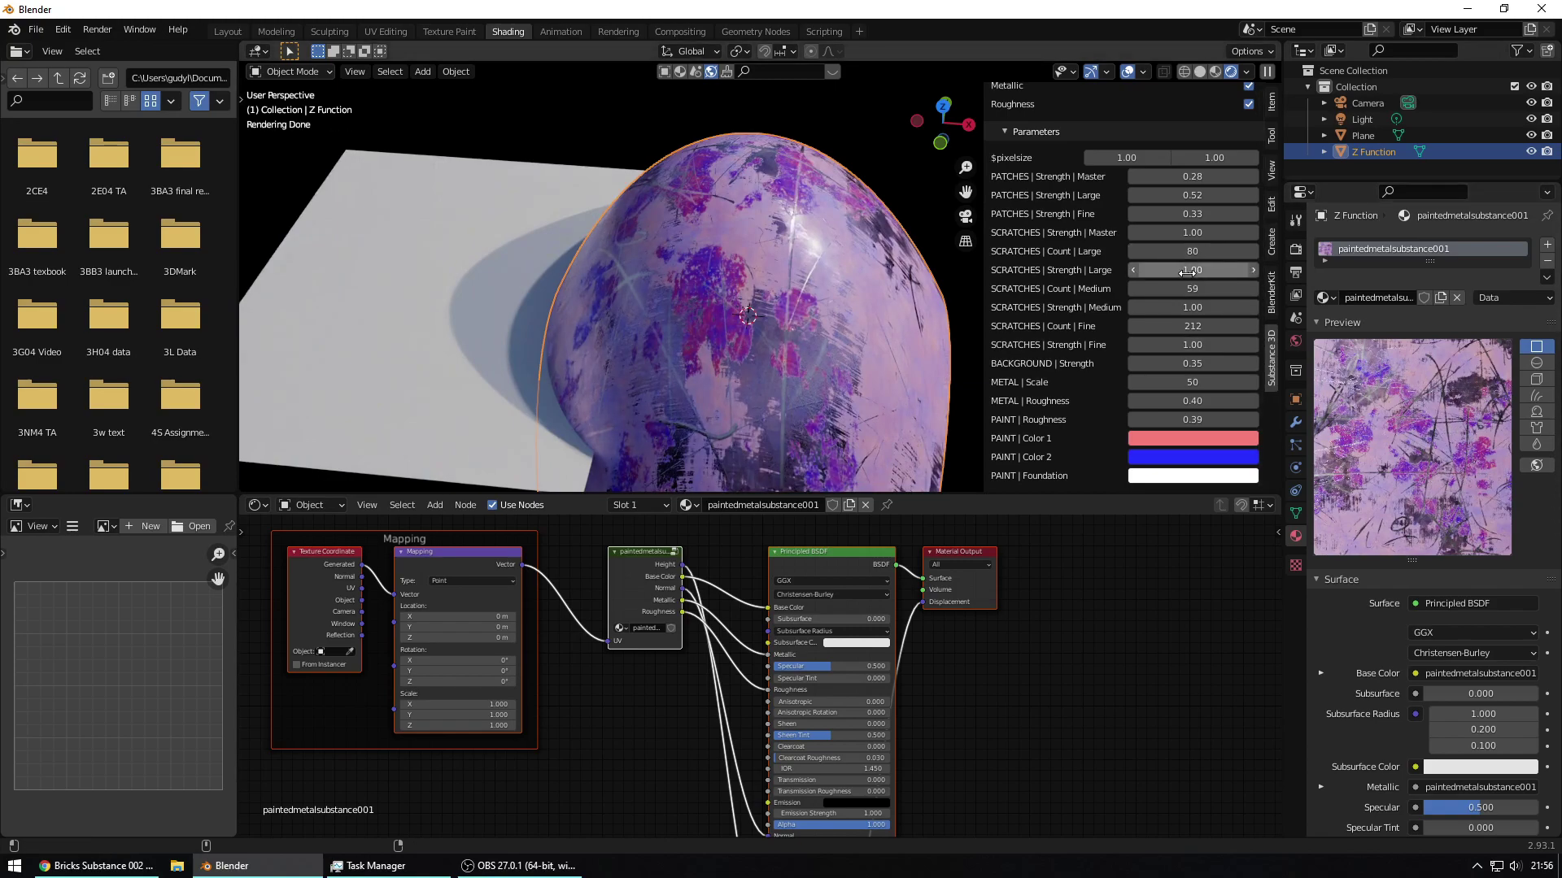
- Set the painted metal's SCRATCHES Strength Large to 0.25 and SCRATCHES Count Medium to 94
left_click(1181, 271)
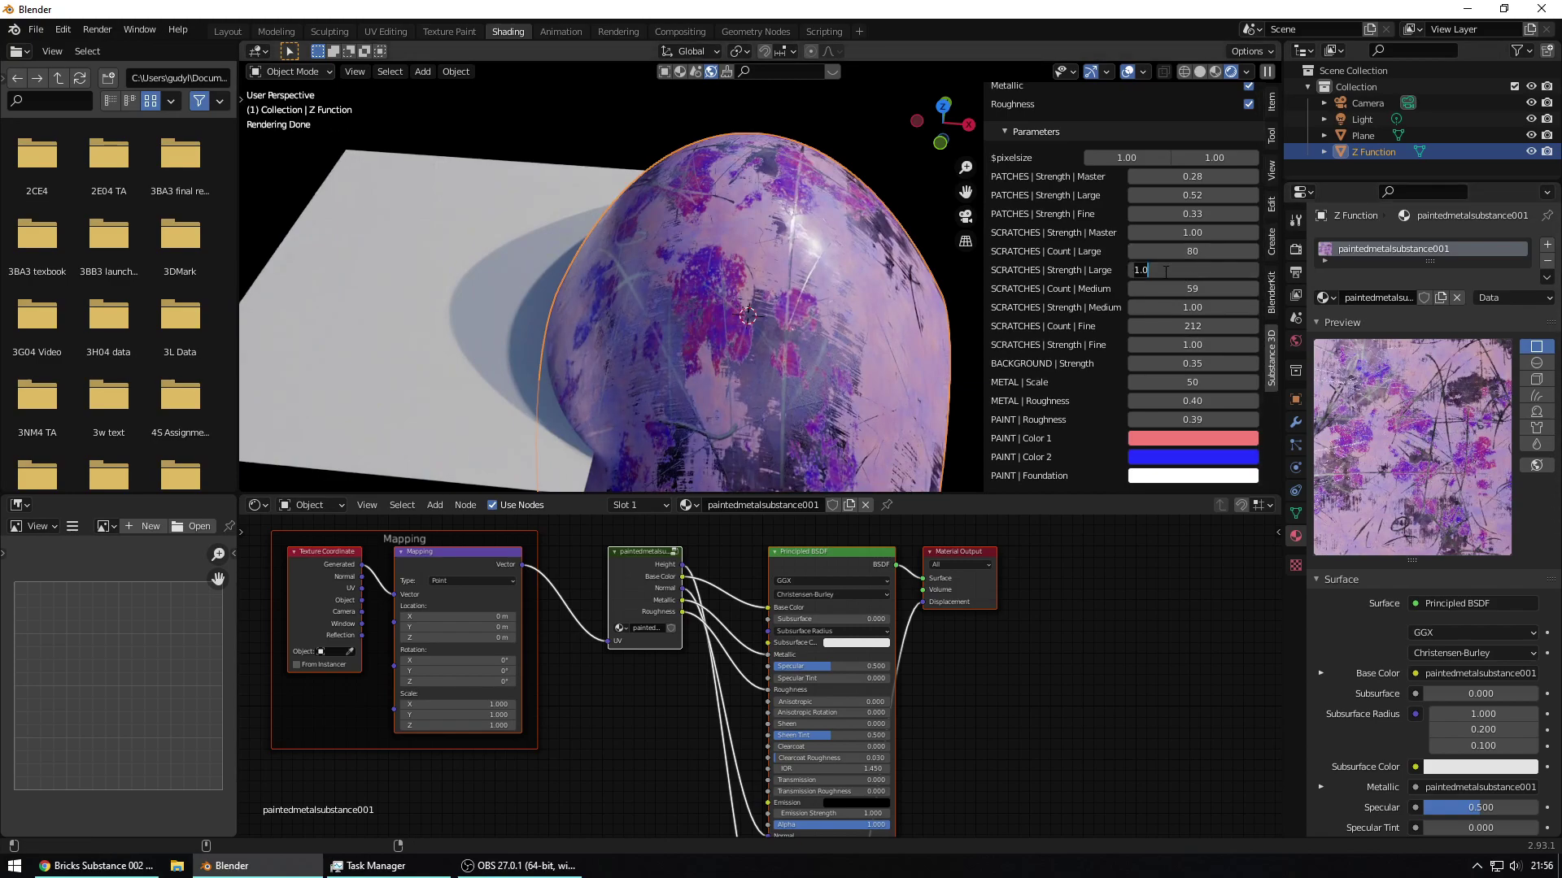
type("0.25")
key("Return")
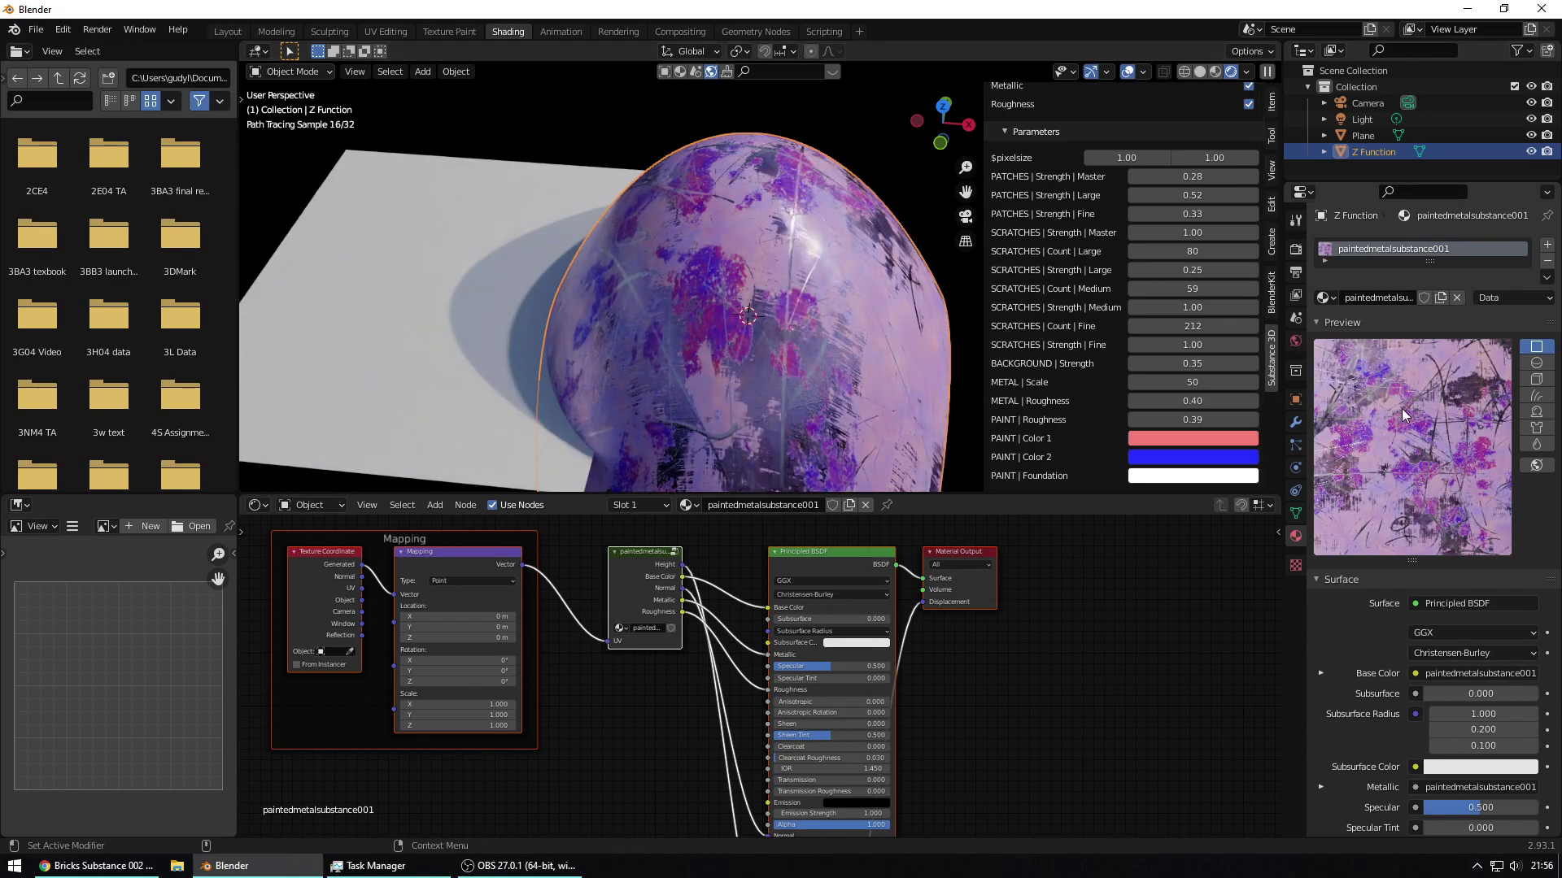
left_click(1176, 292)
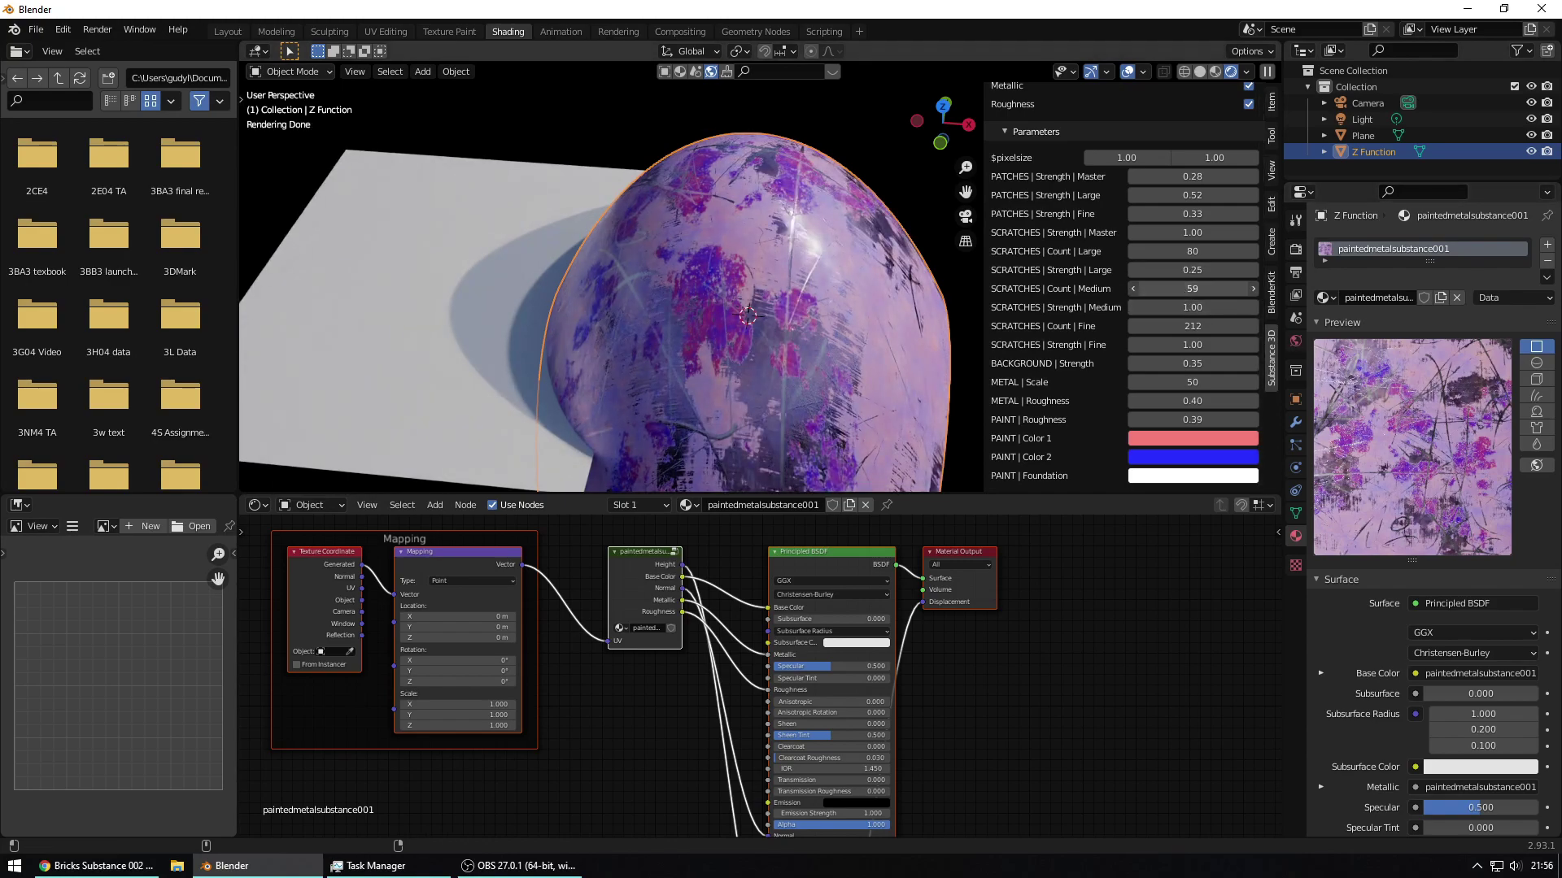
type("94")
key("Return")
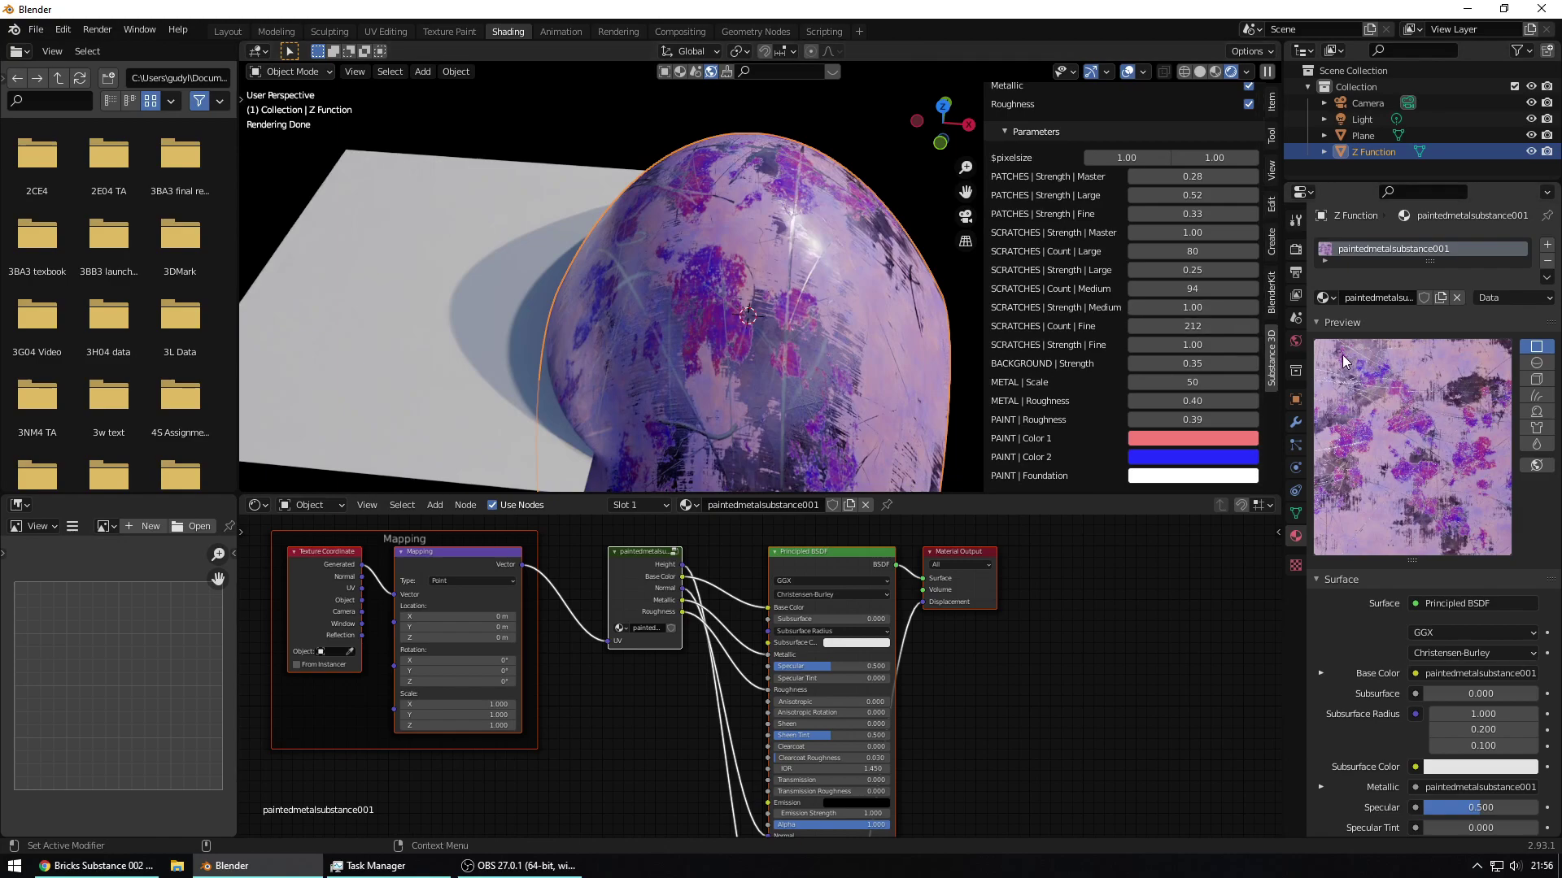
- Refresh the rendered viewport by switching to solid shading and back, and inspect the scratches on the dome
left_click(1217, 72)
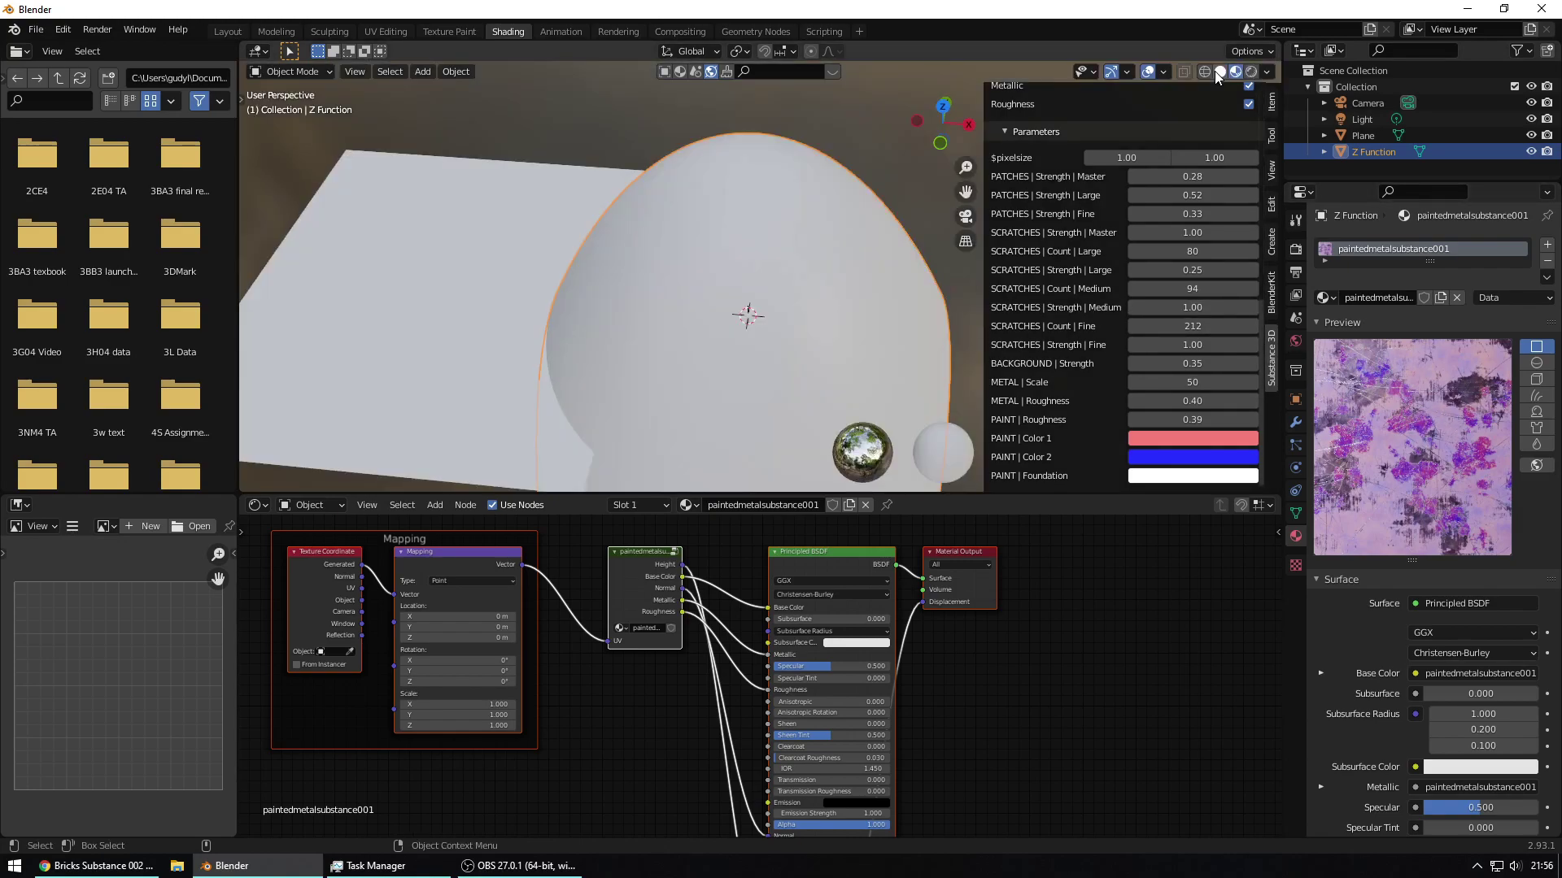
left_click(1250, 73)
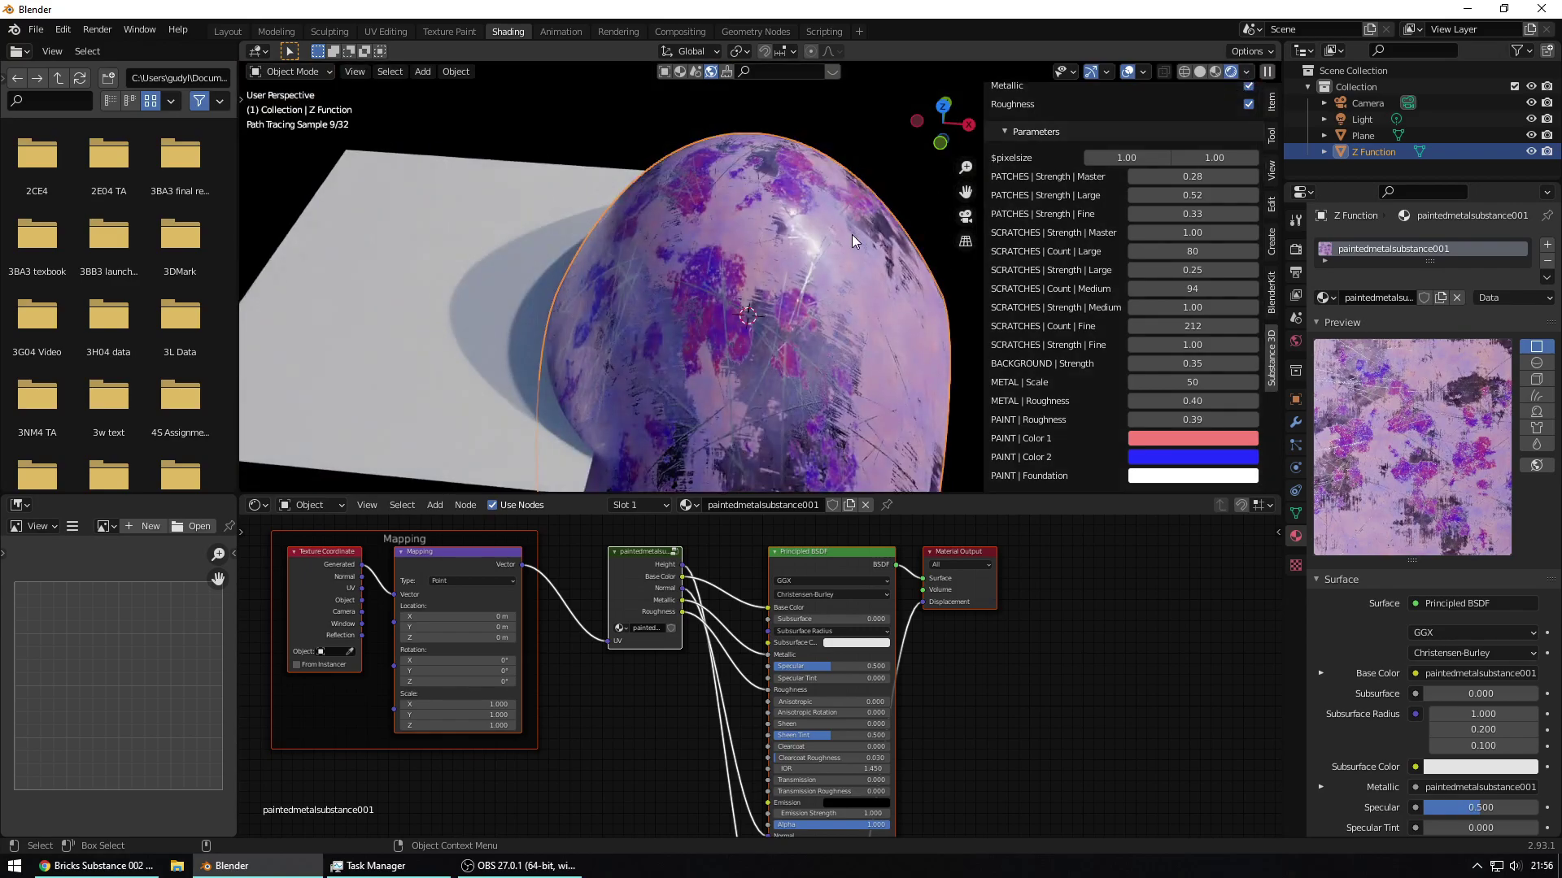
mouse_move(788, 324)
middle_mouse_down()
mouse_move(788, 364)
mouse_move(846, 339)
mouse_move(695, 327)
mouse_move(911, 292)
mouse_move(658, 272)
mouse_move(706, 323)
mouse_move(755, 301)
mouse_move(777, 238)
middle_mouse_up()
- Select the plane and load RustyMetal.sbsar as a new substance material
left_click(756, 303)
scroll(1095, 248, "up", 15)
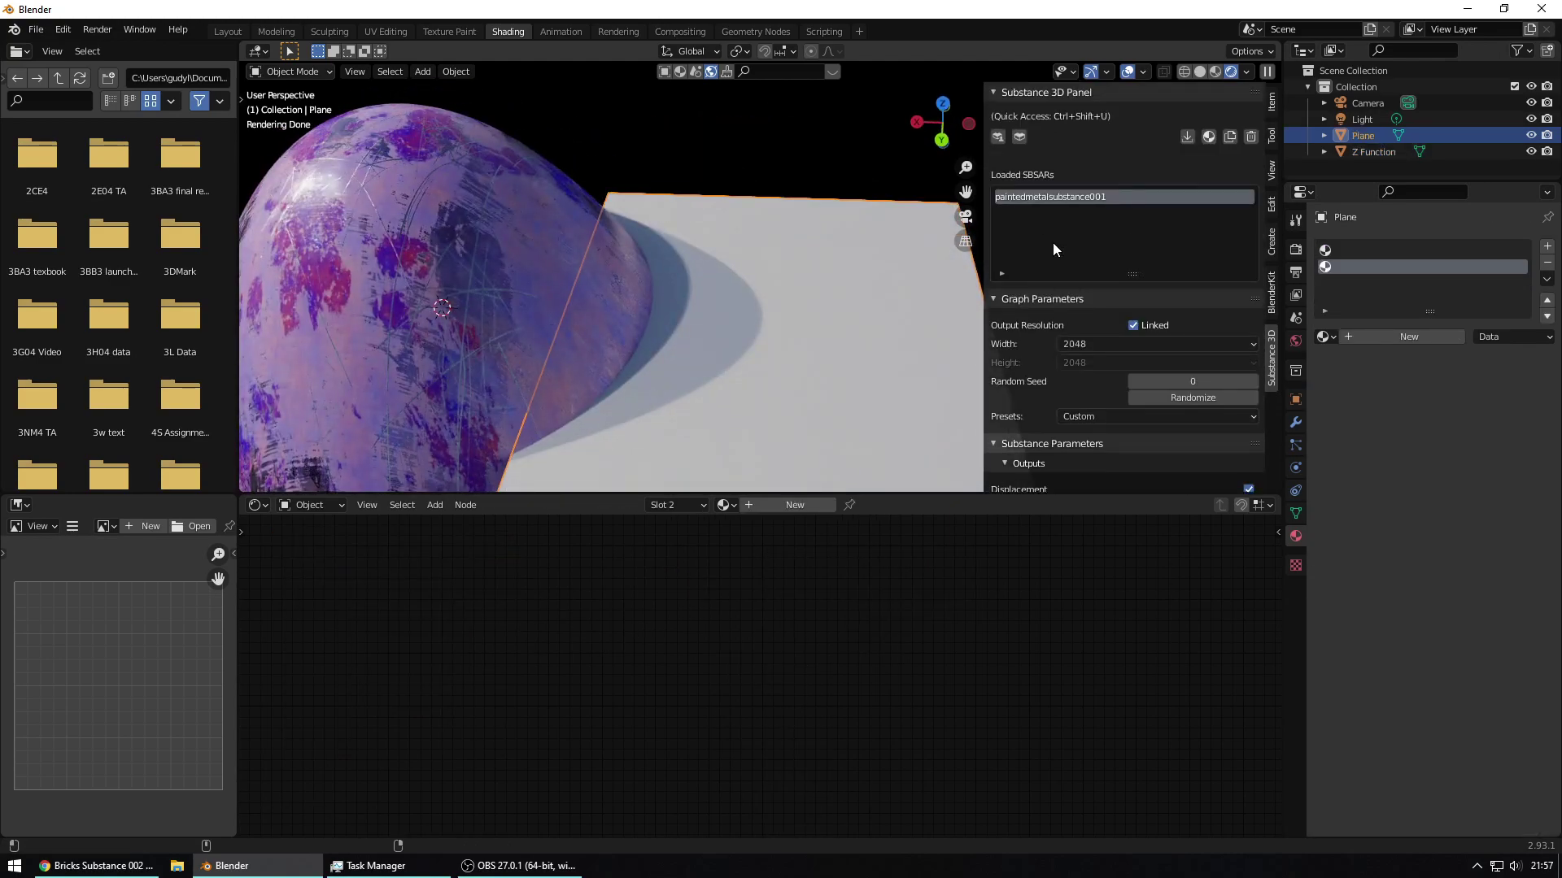
left_click(1187, 138)
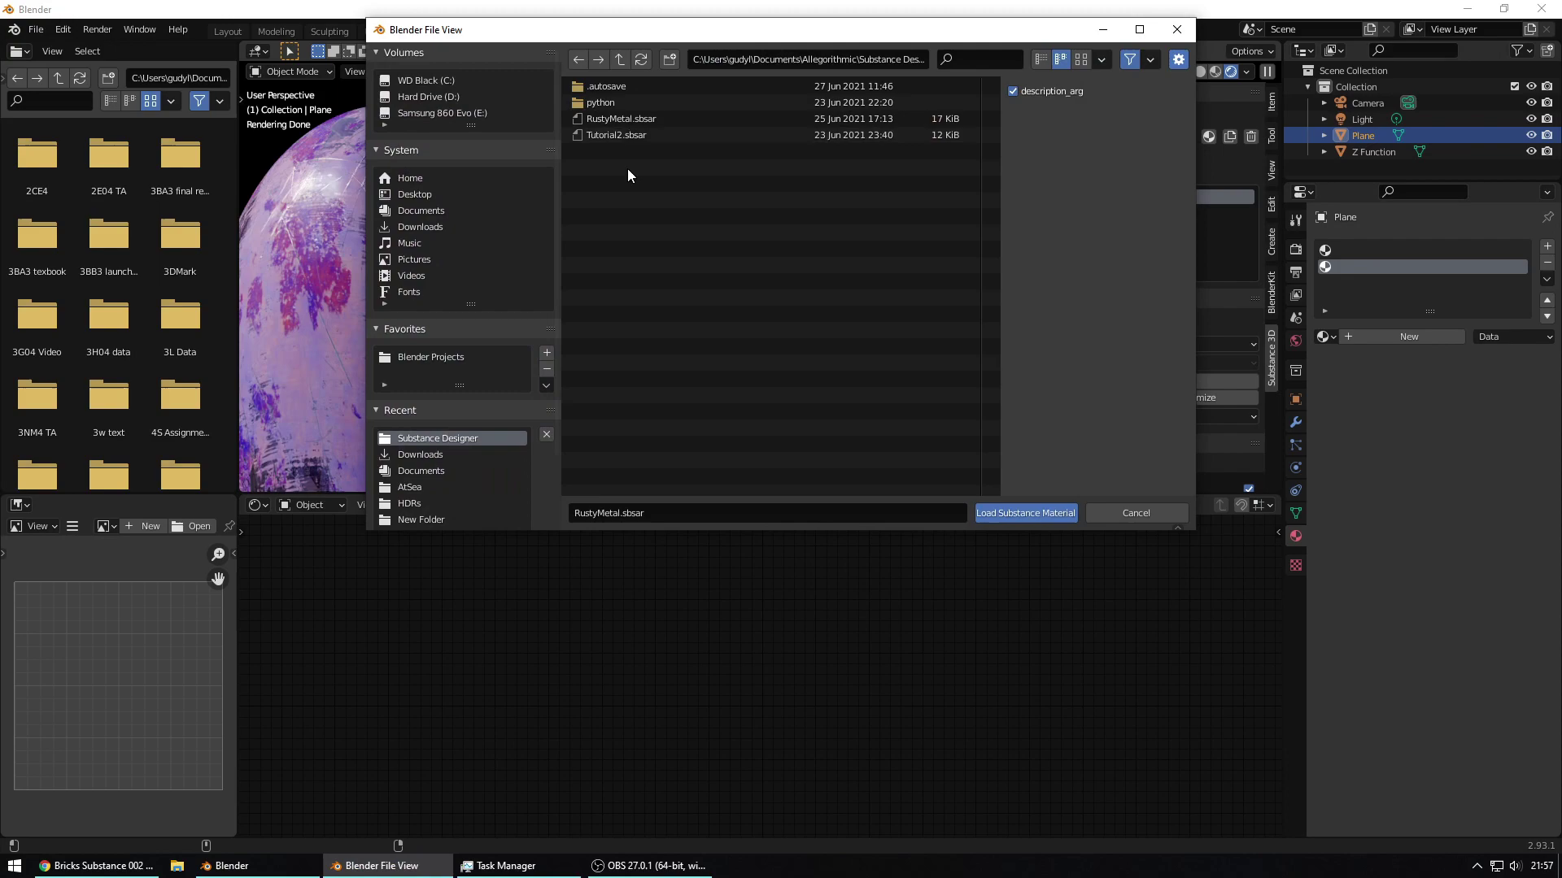
double_click(632, 121)
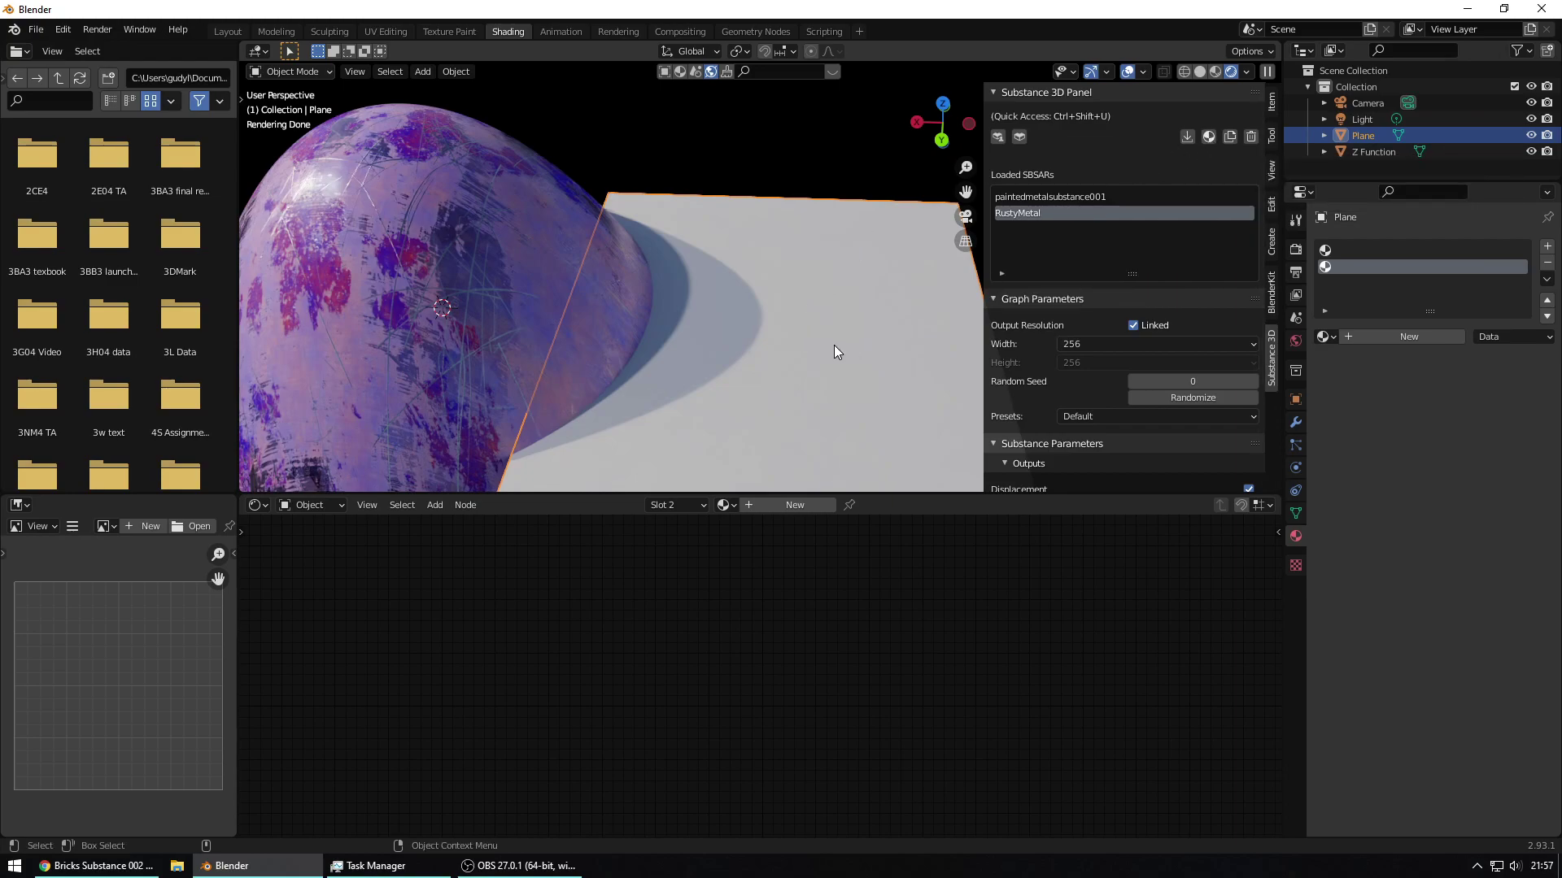
- Apply the loaded RustyMetal substance to the plane
middle_click_drag(802, 280, 816, 282)
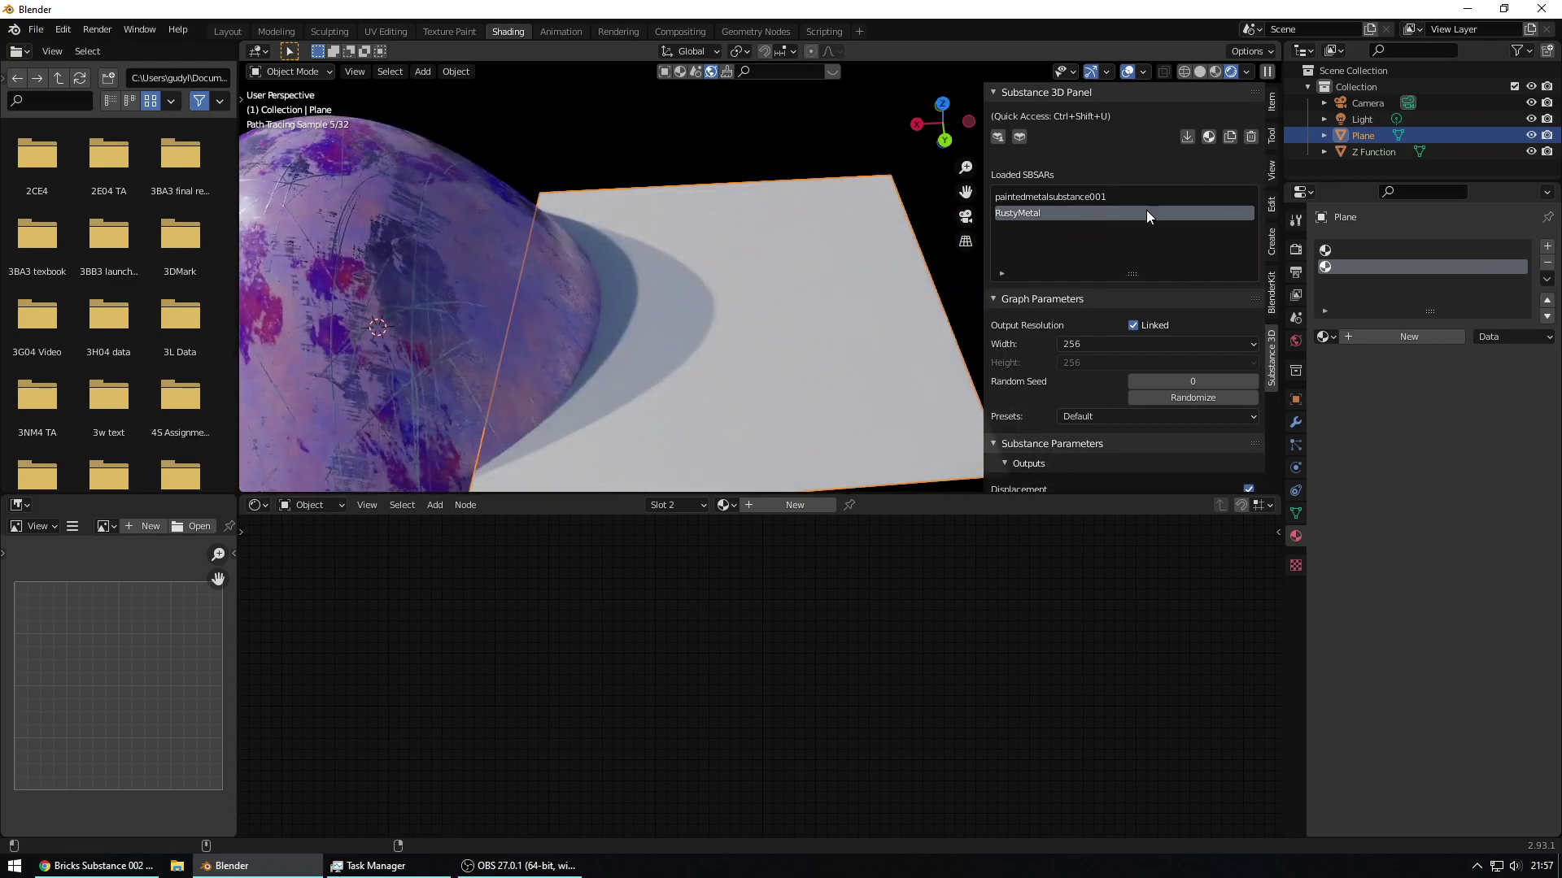
left_click(1208, 136)
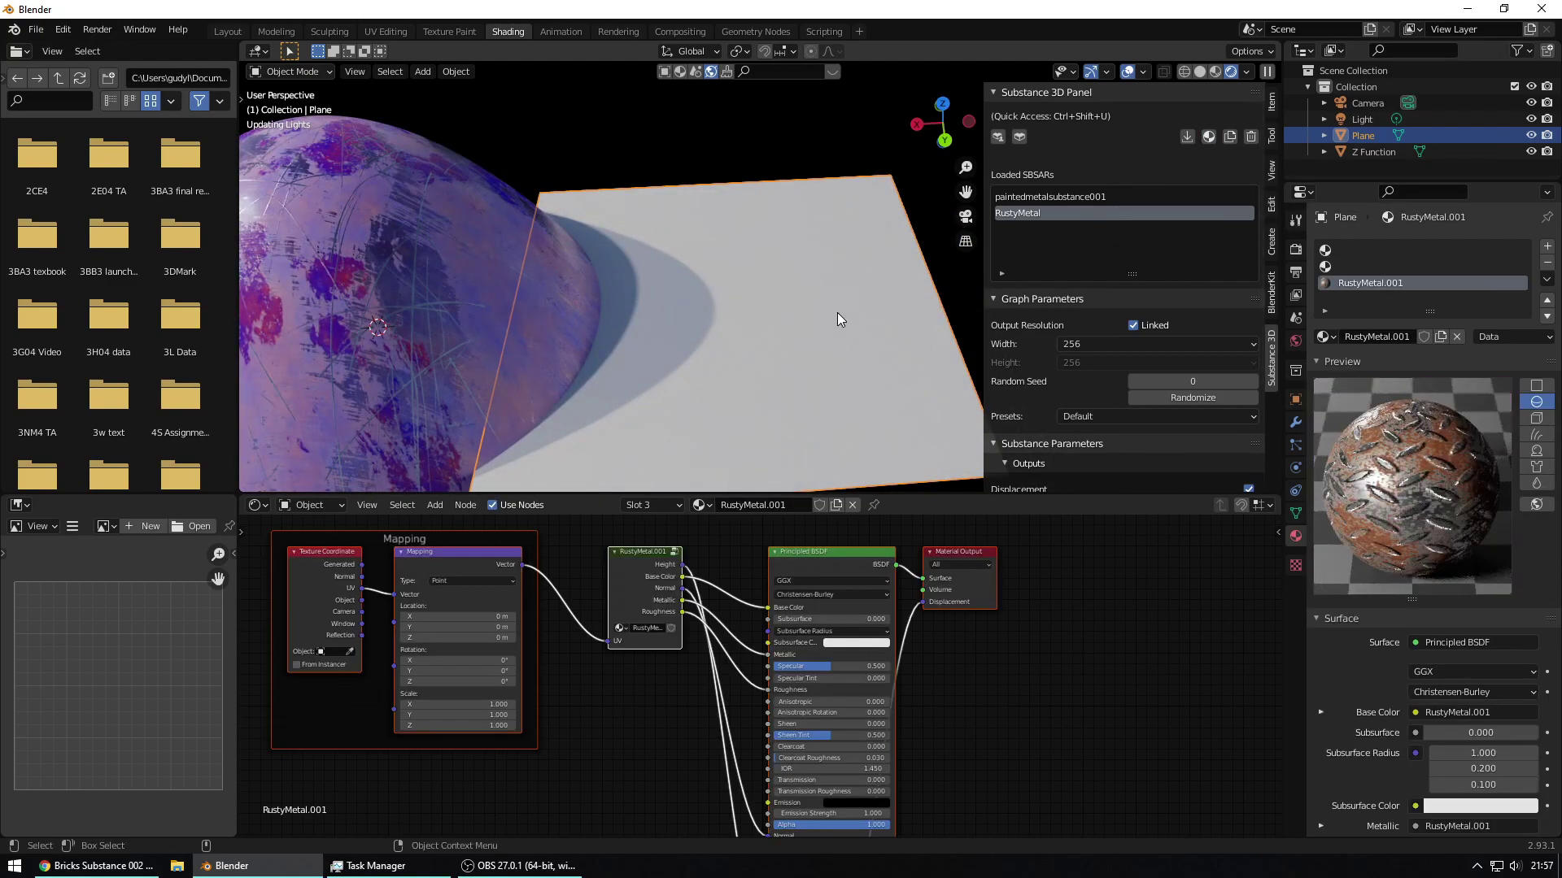
middle_click_drag(823, 309, 735, 299)
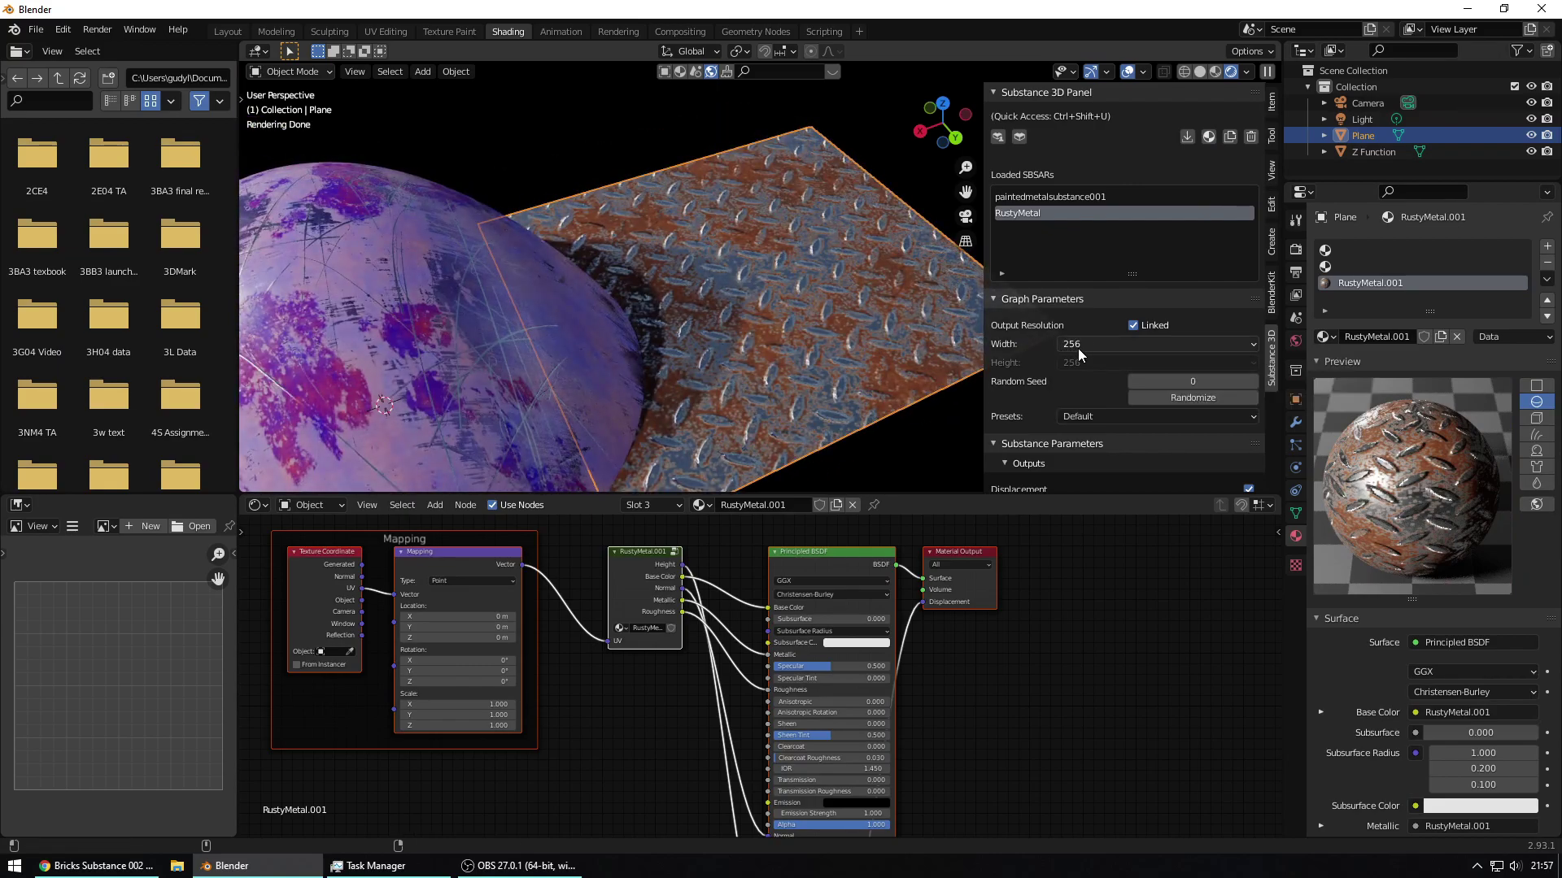
- Inspect the RustyMetal material on the plane and set its linked output resolution width to 2048
left_click(1078, 348)
scroll(792, 350, "up", 6)
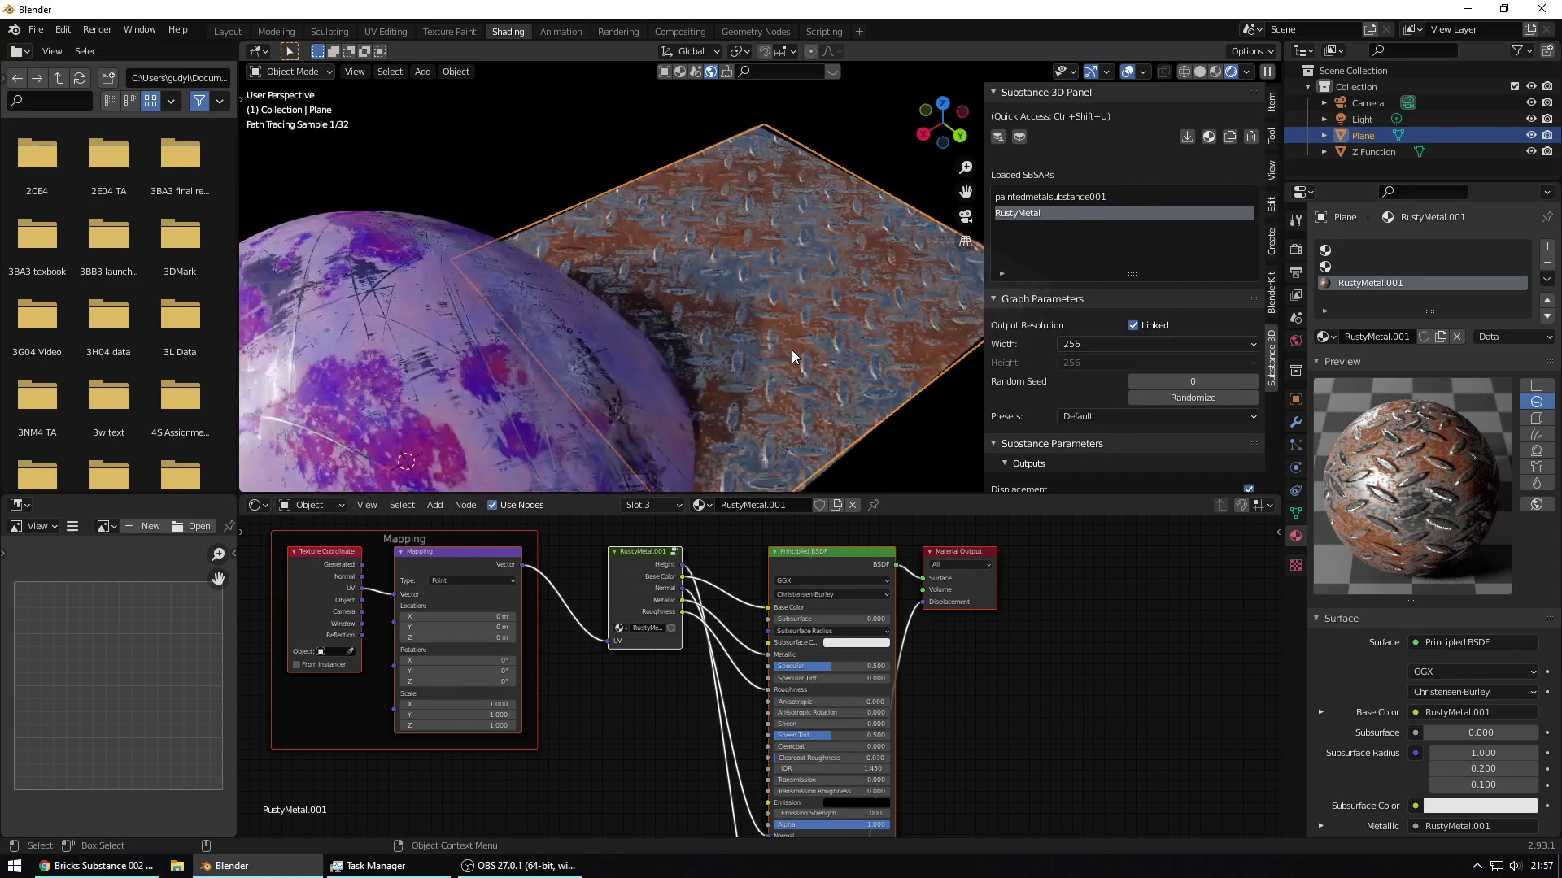
scroll(753, 313, "down", 5)
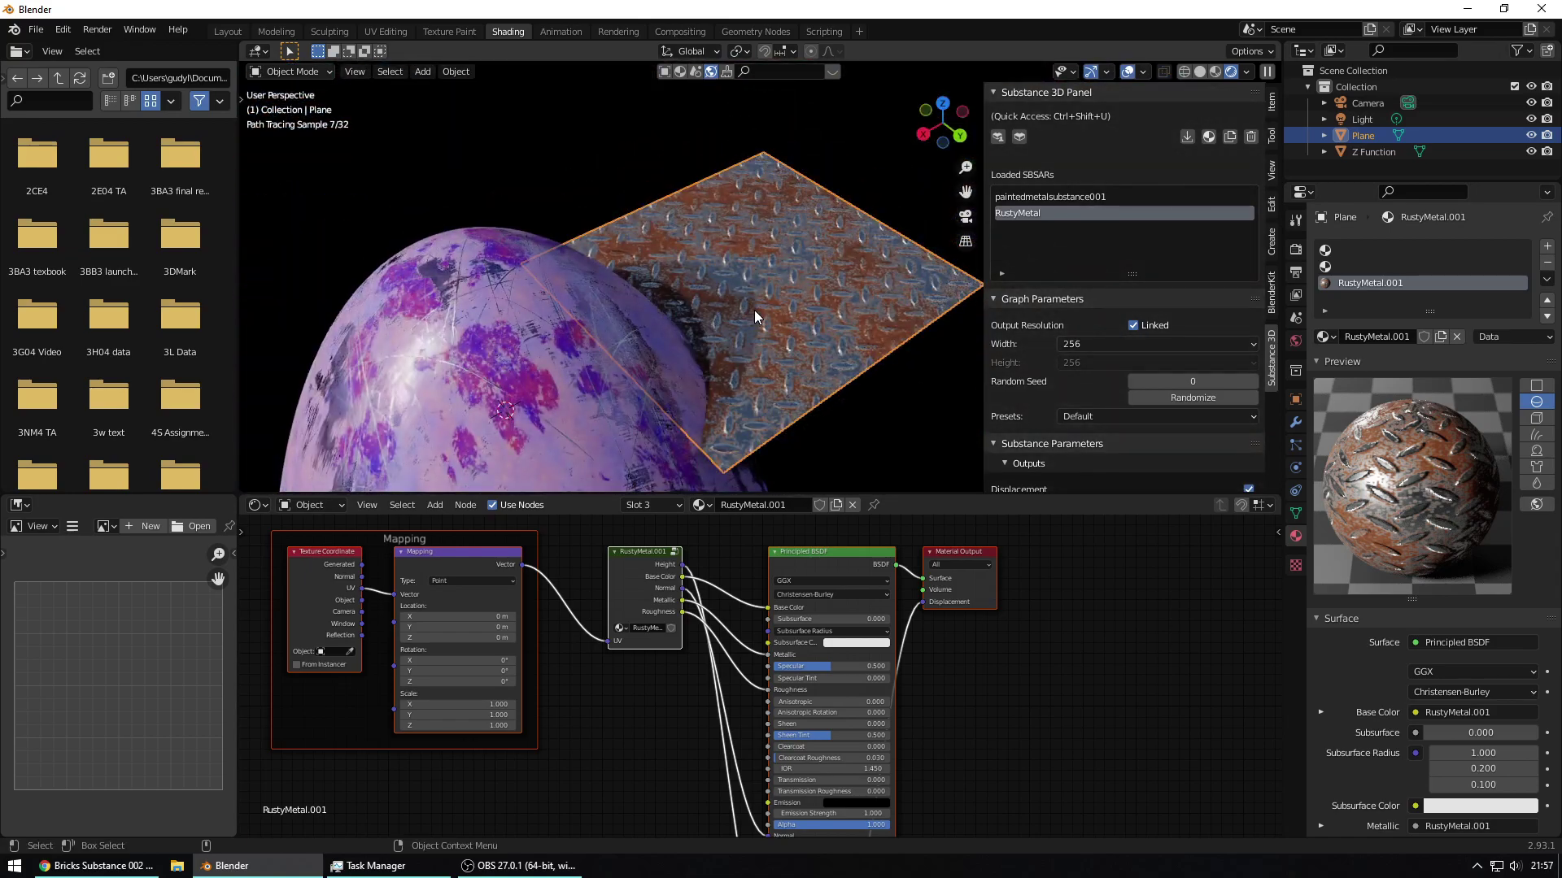
scroll(754, 340, "up", 8)
scroll(758, 339, "down", 4)
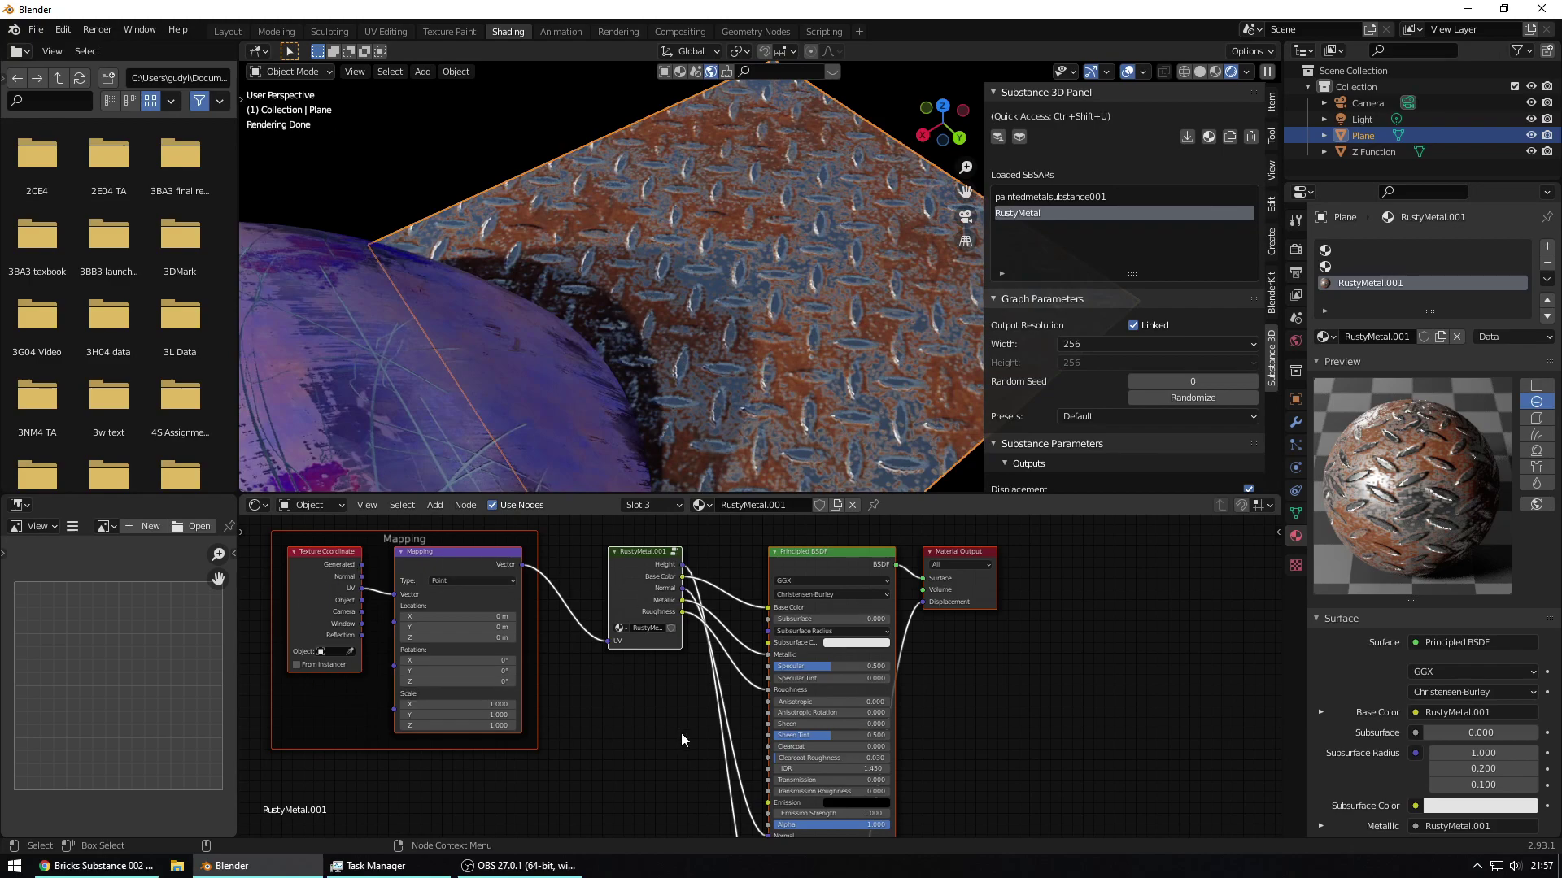
scroll(673, 697, "down", 2)
mouse_move(673, 697)
middle_mouse_down()
mouse_move(638, 610)
mouse_move(638, 764)
mouse_move(641, 596)
mouse_move(680, 721)
middle_mouse_up()
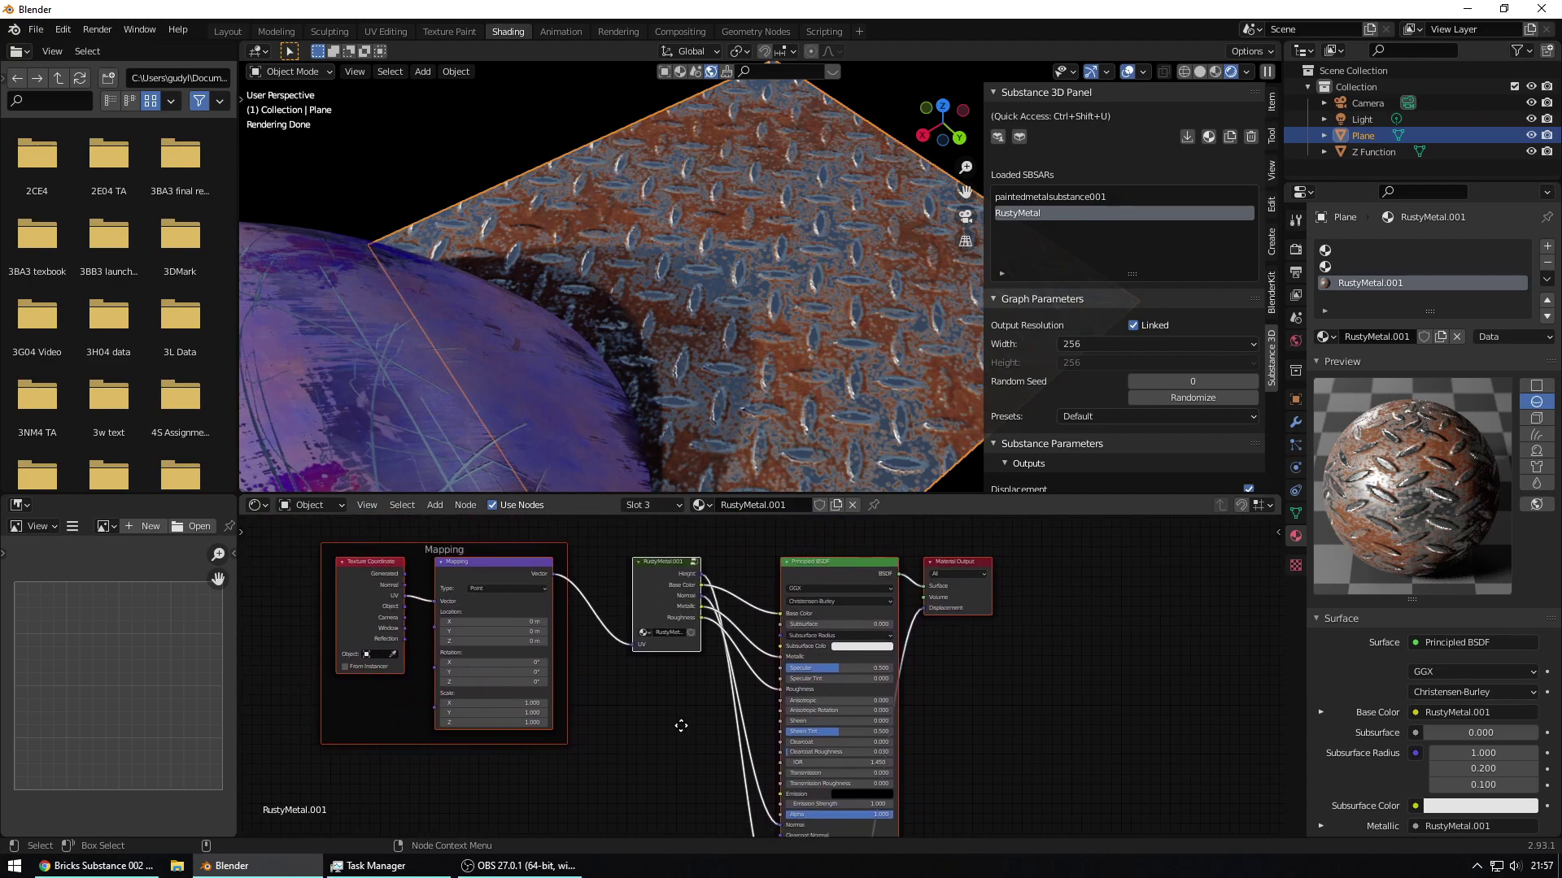
left_click(1105, 344)
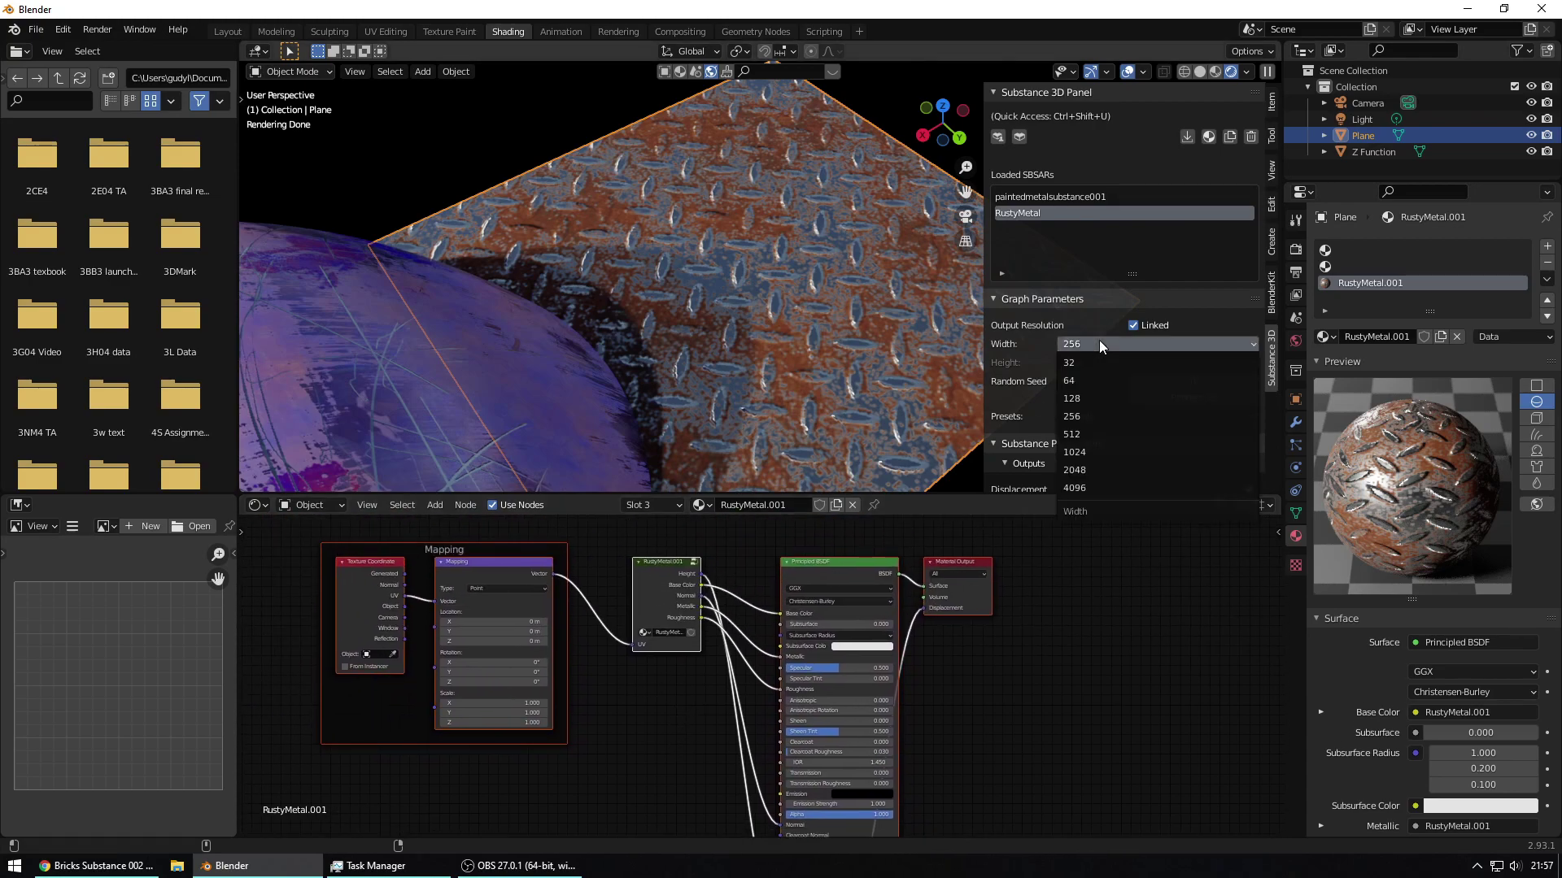
left_click(1097, 469)
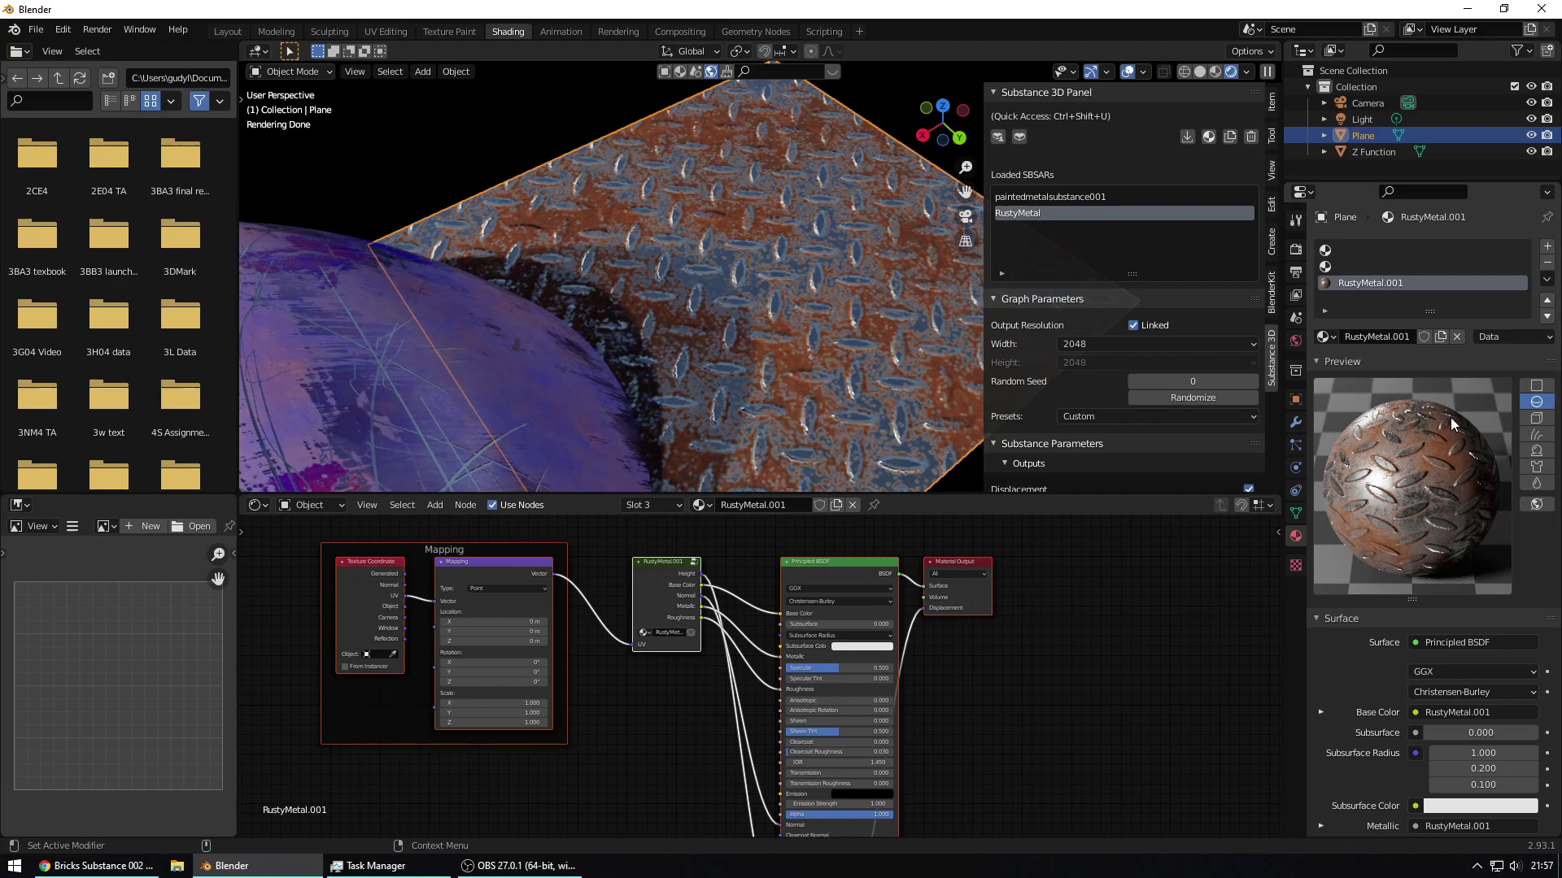
- Randomize the RustyMetal material's random seed twice
scroll(1027, 379, "down", 1)
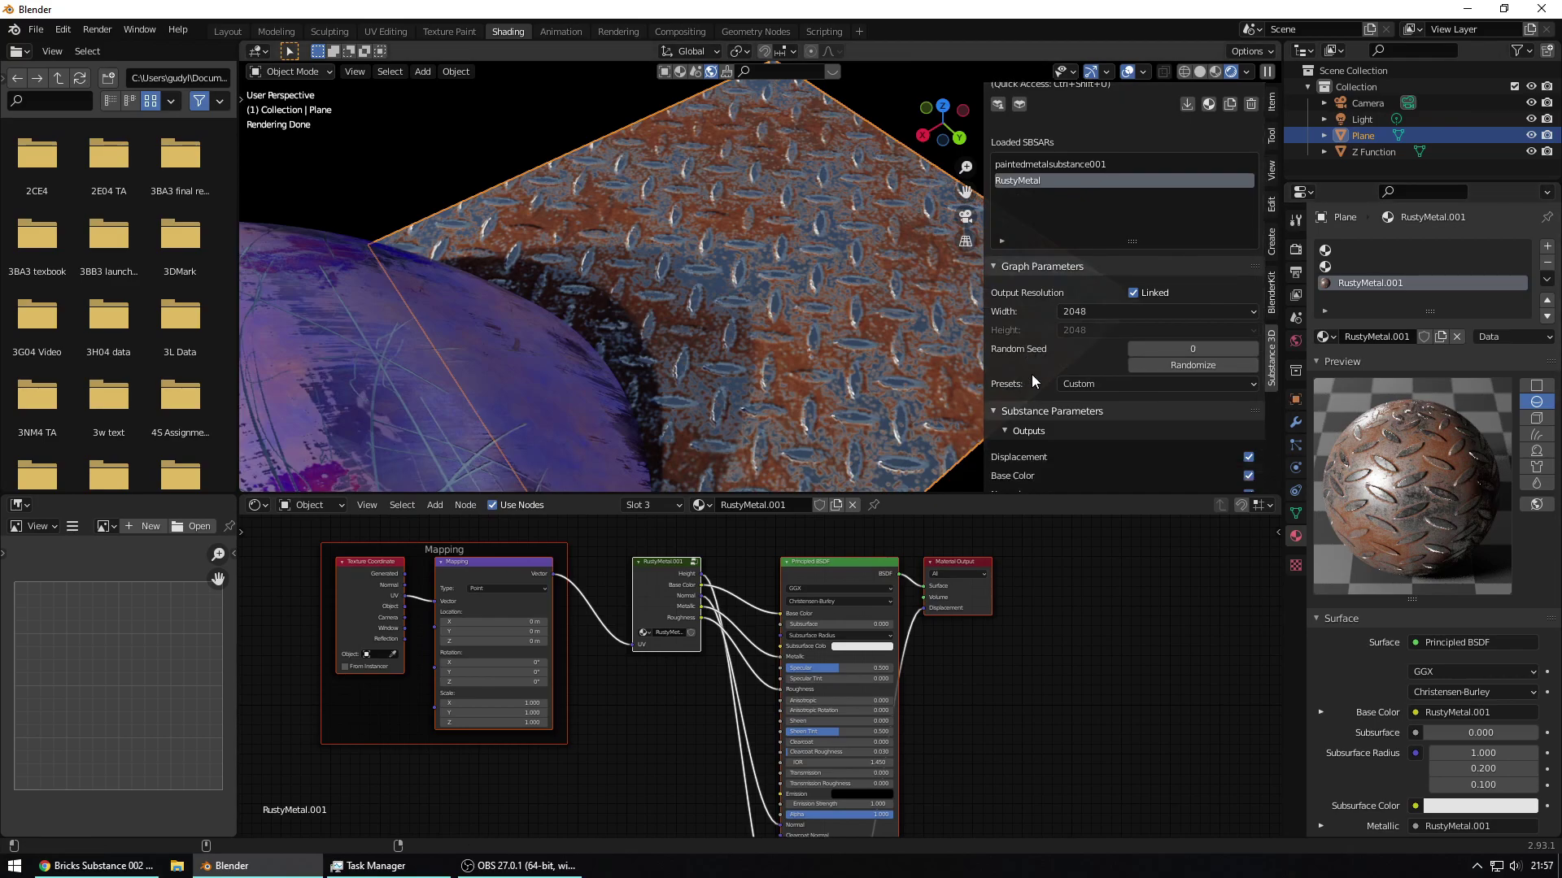
left_click(1172, 368)
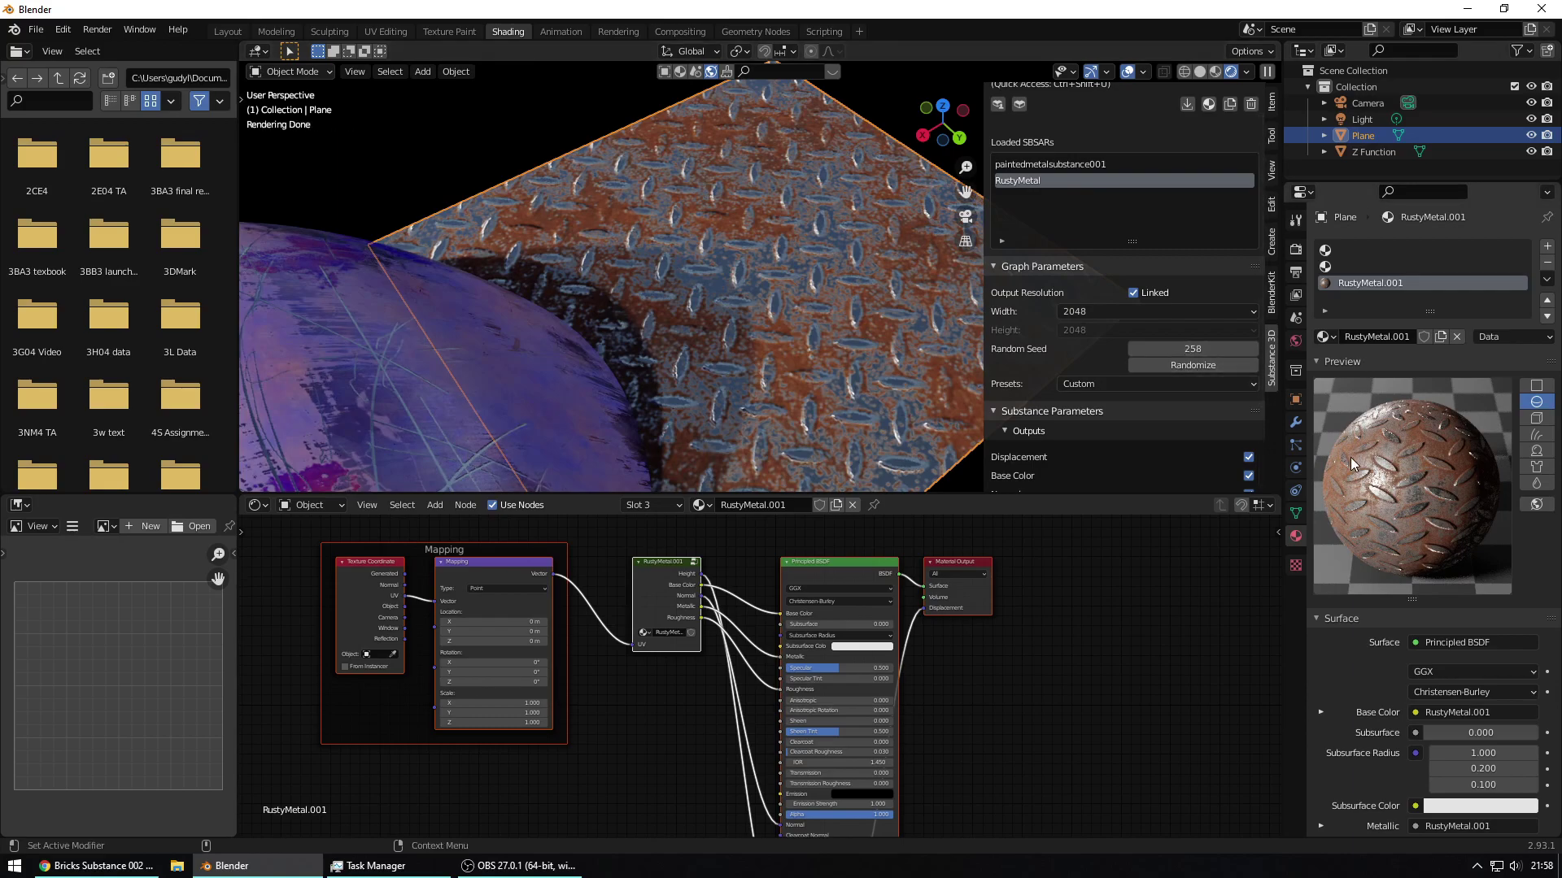
left_click(1204, 364)
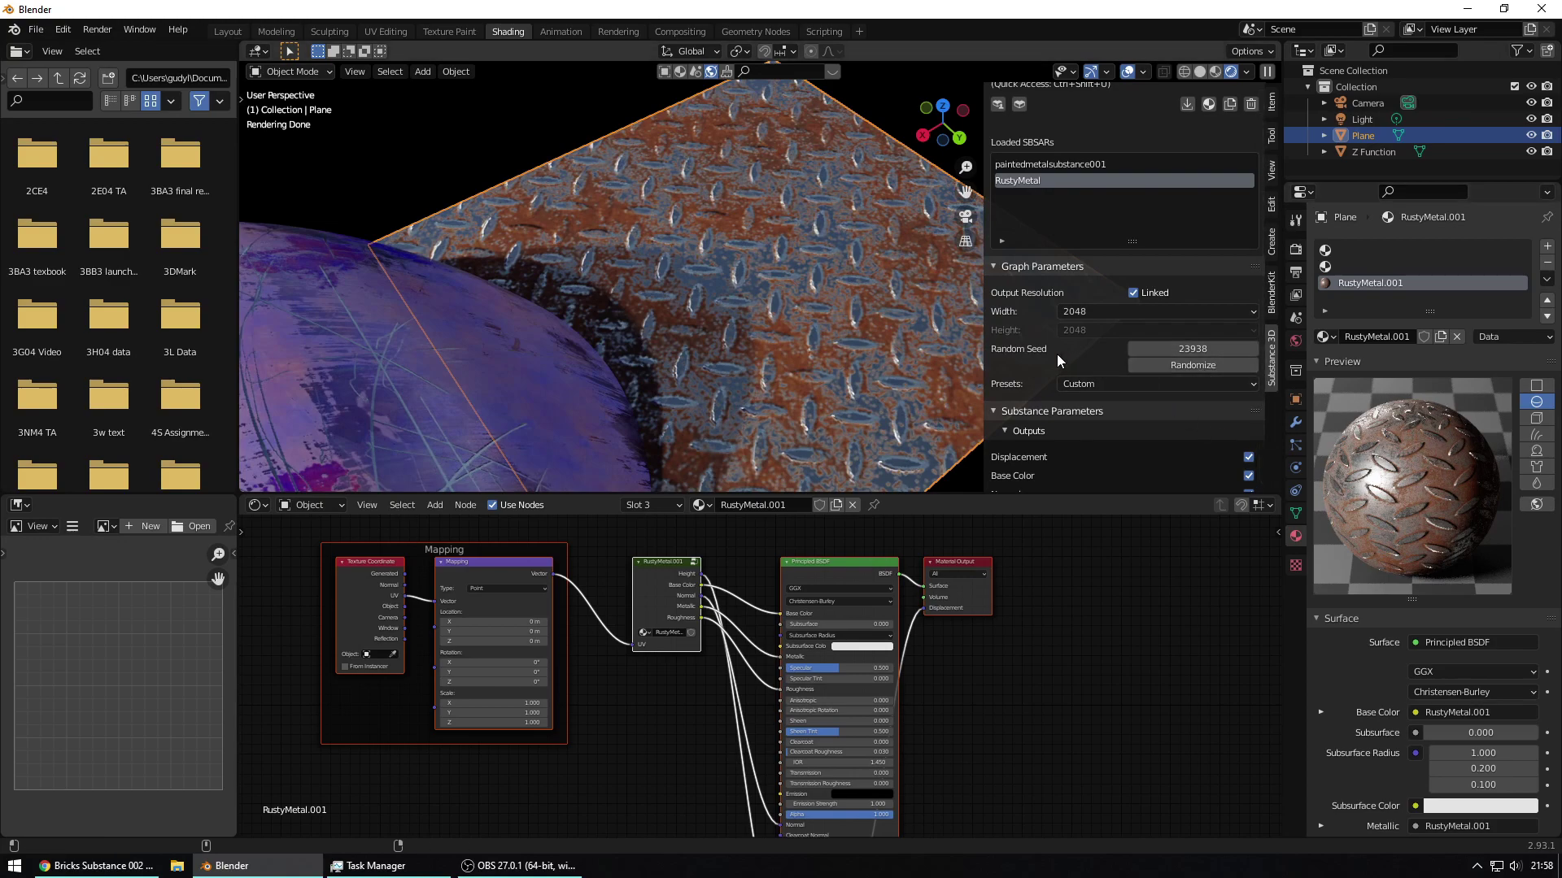
- Set RustyMetal's Rust Amount to 1.00 and preview the material on the flat shape
scroll(1057, 353, "down", 2)
scroll(1049, 350, "down", 2)
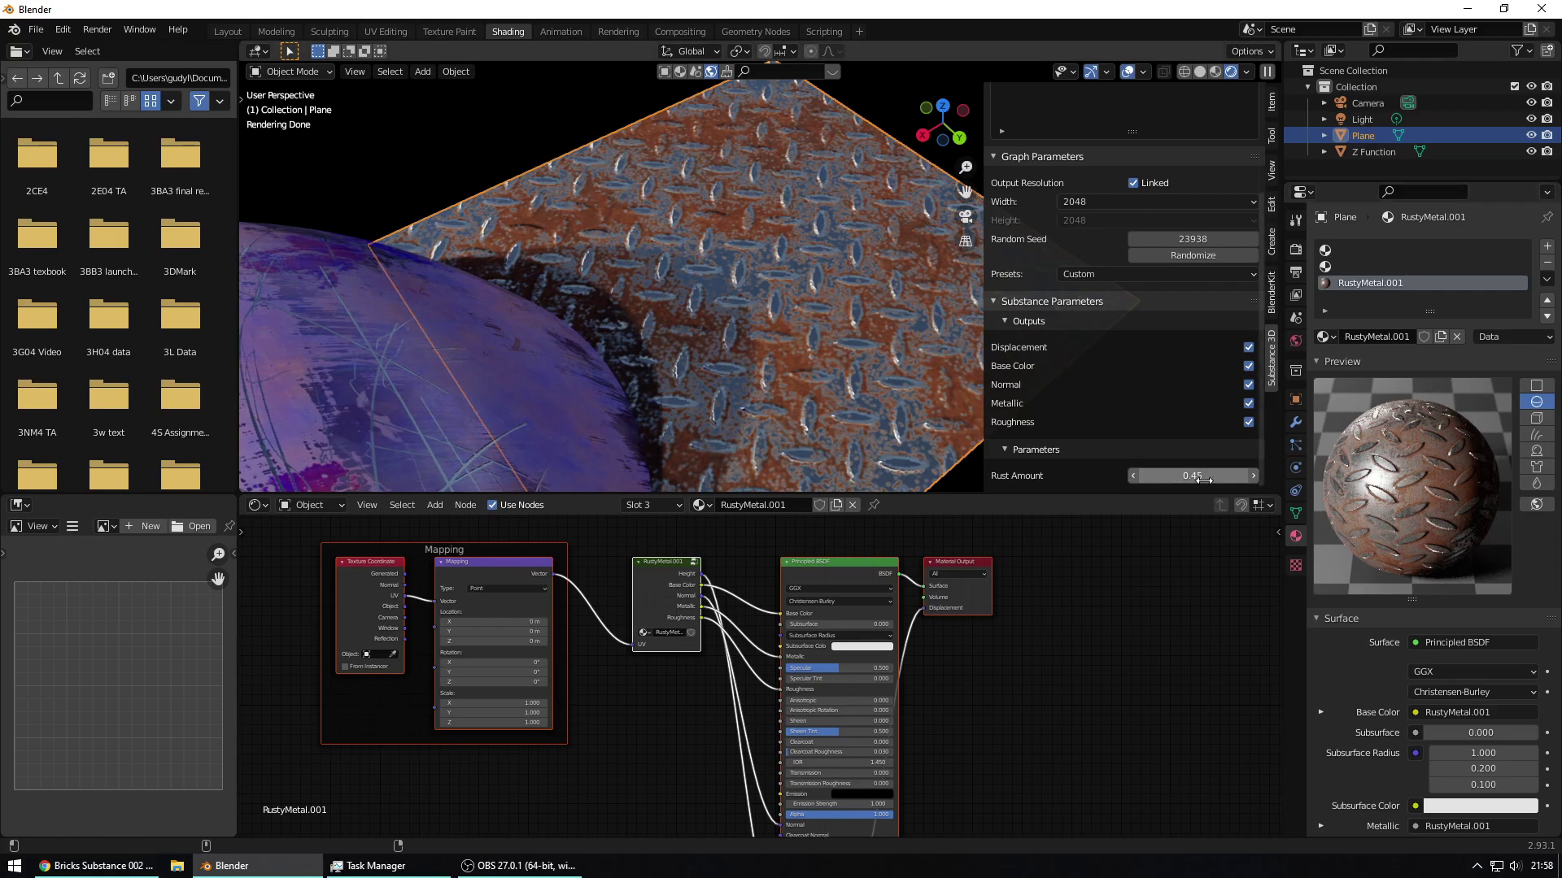
left_click_drag(1192, 476, 1244, 476)
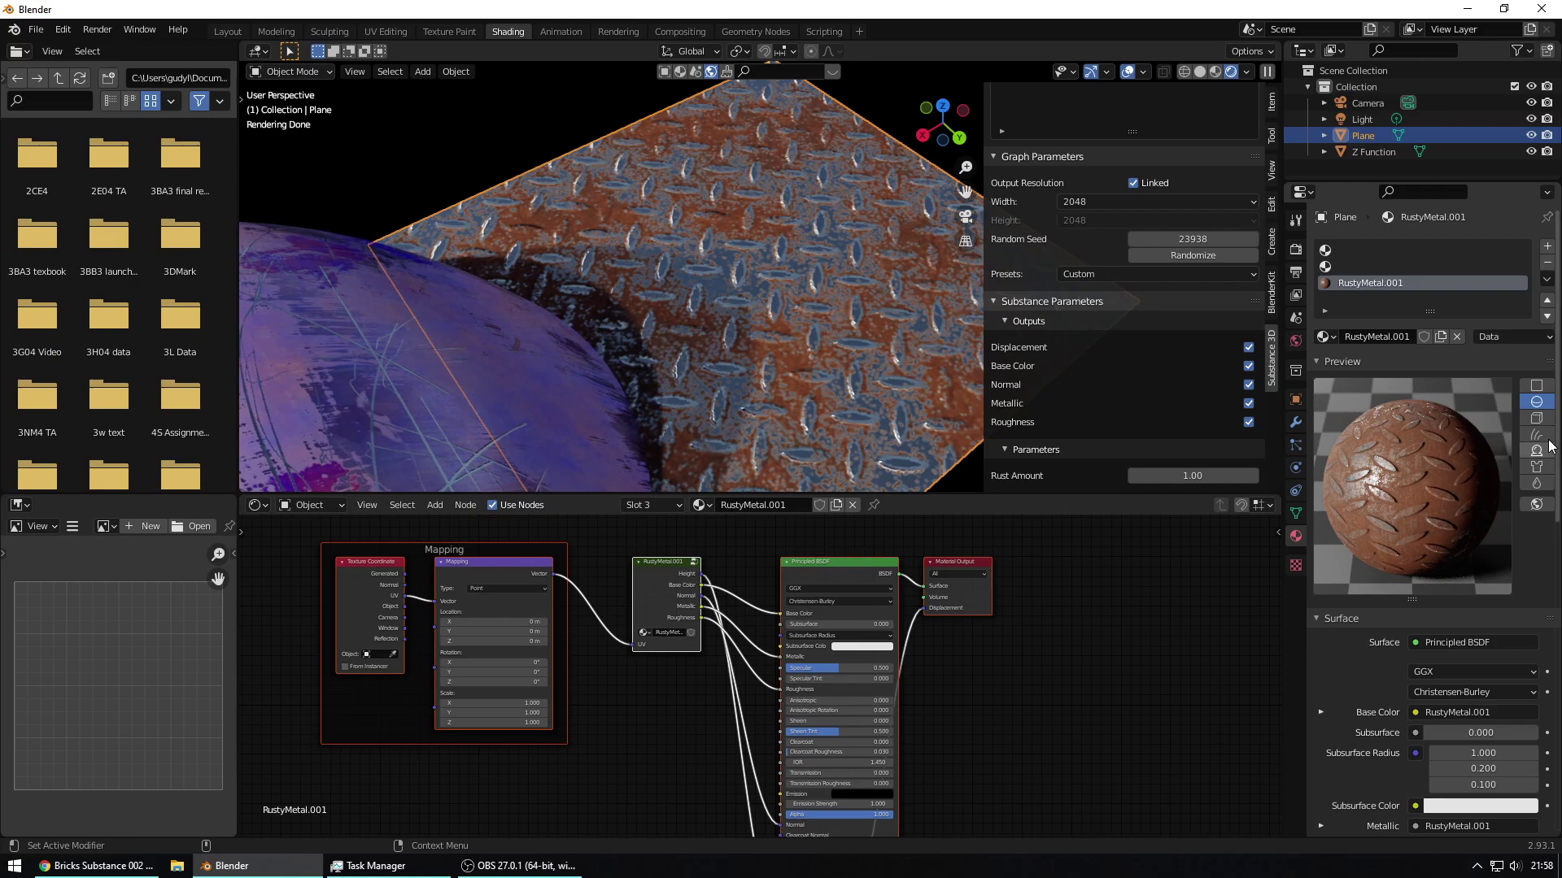
left_click(1536, 386)
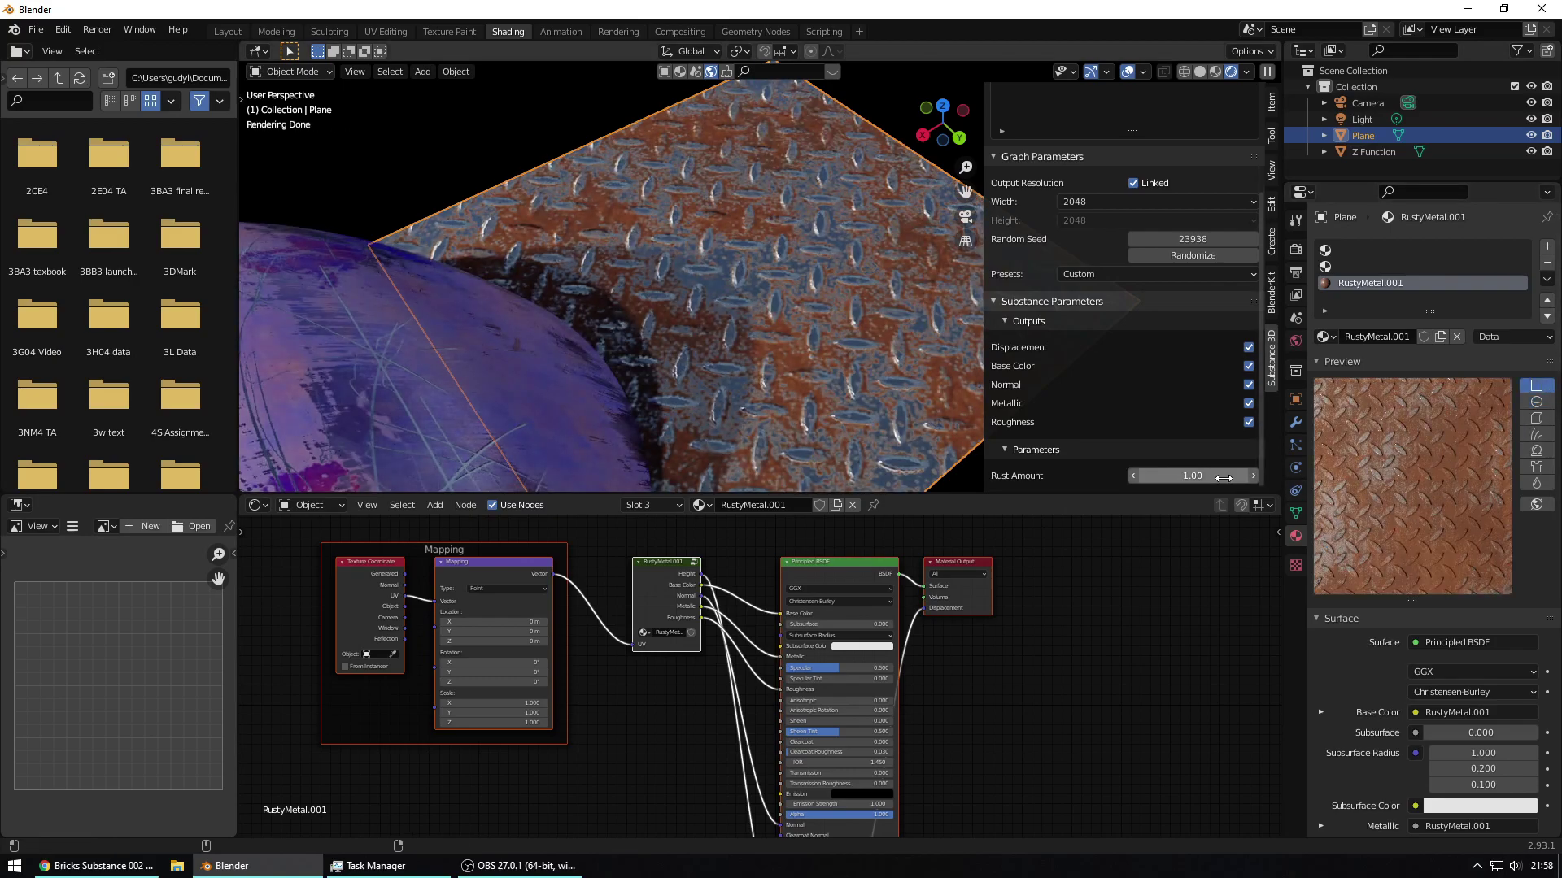
- Set RustyMetal's Rust Amount to 0.00 and compare its preview on the flat and sphere shapes, ending on the sphere
left_click_drag(1223, 478, 1138, 478)
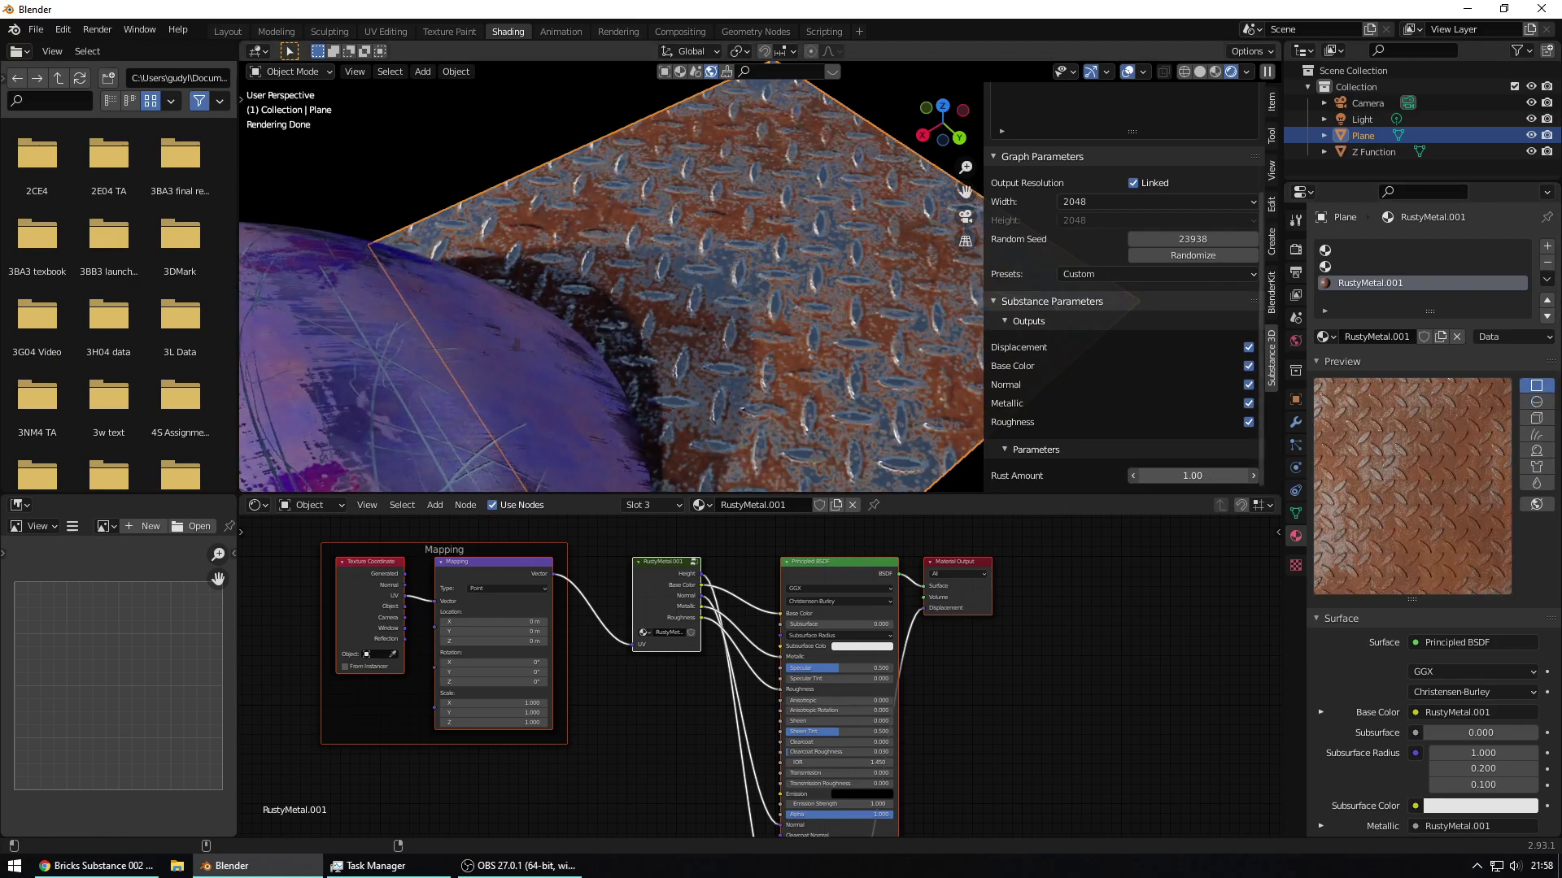
left_click(1536, 402)
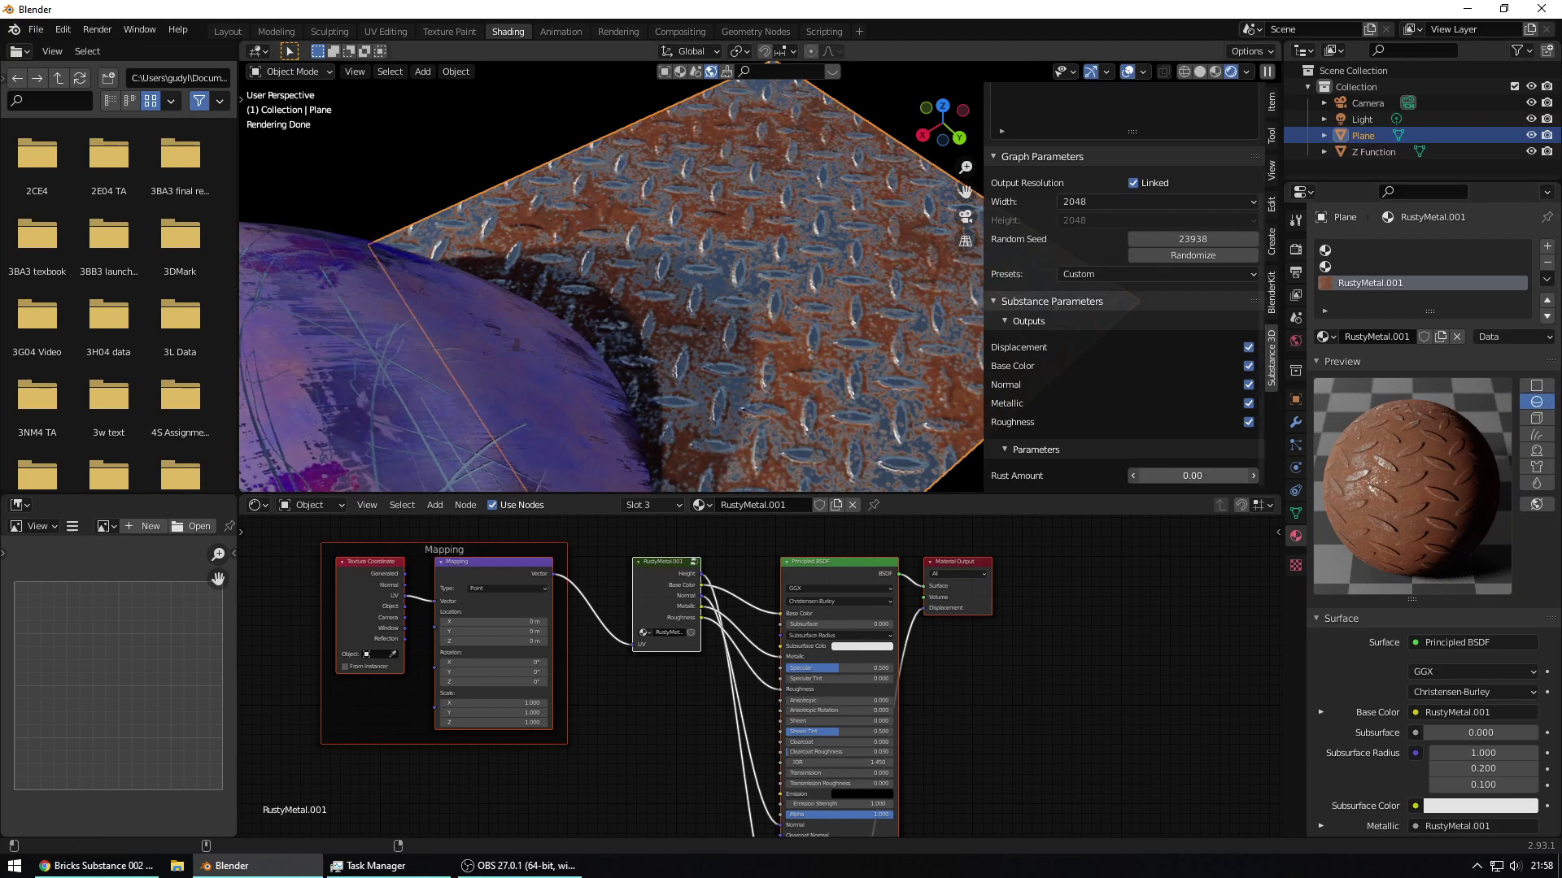
left_click(1192, 479)
type("0.0")
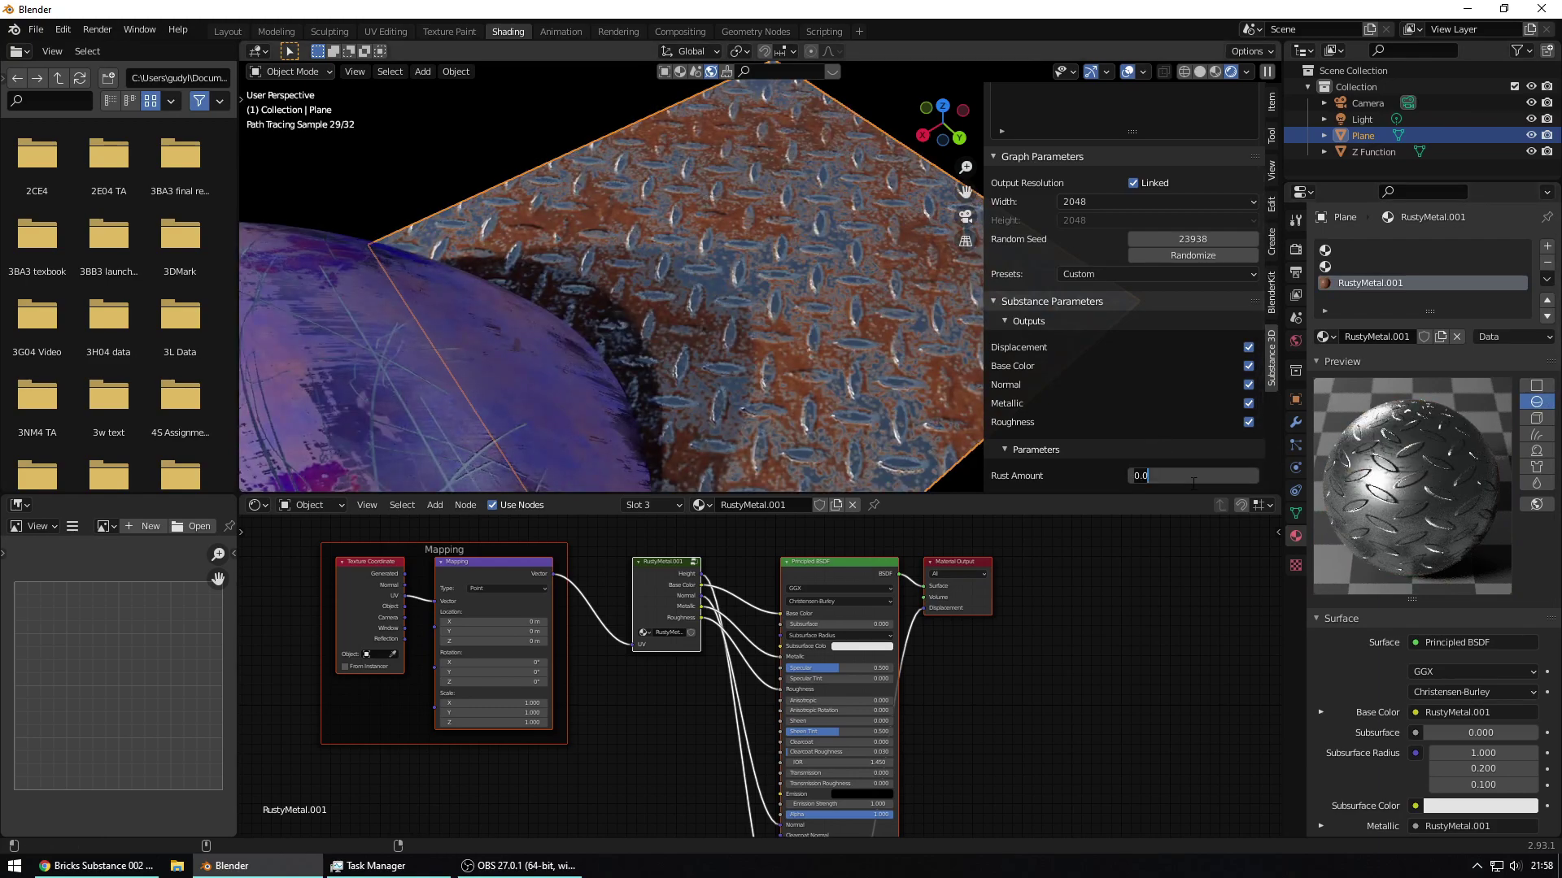
key("Return")
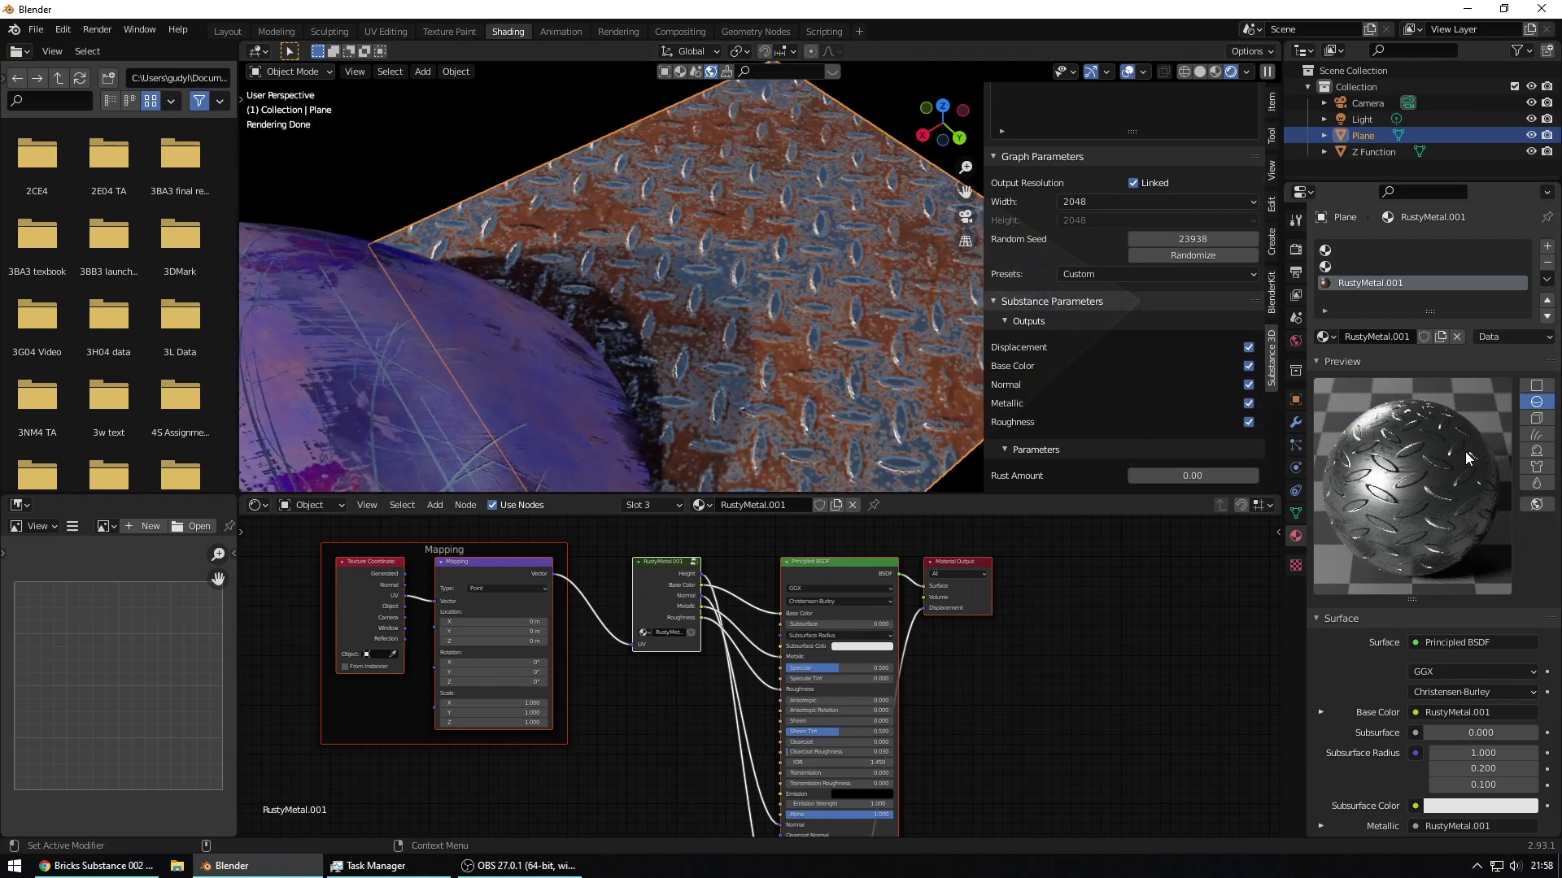
left_click(1536, 386)
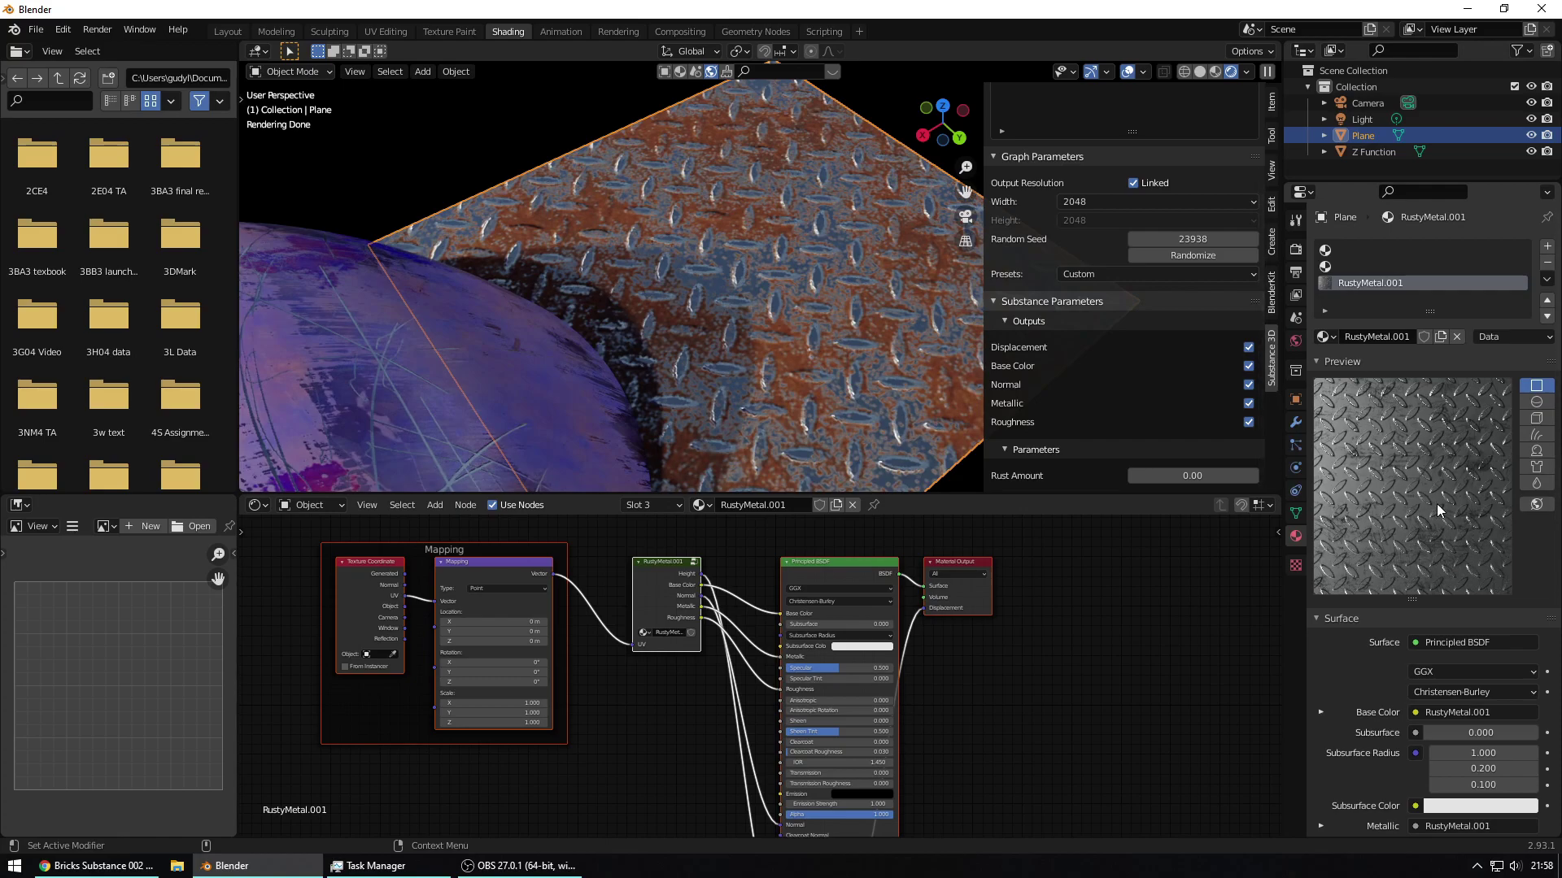
left_click(1536, 402)
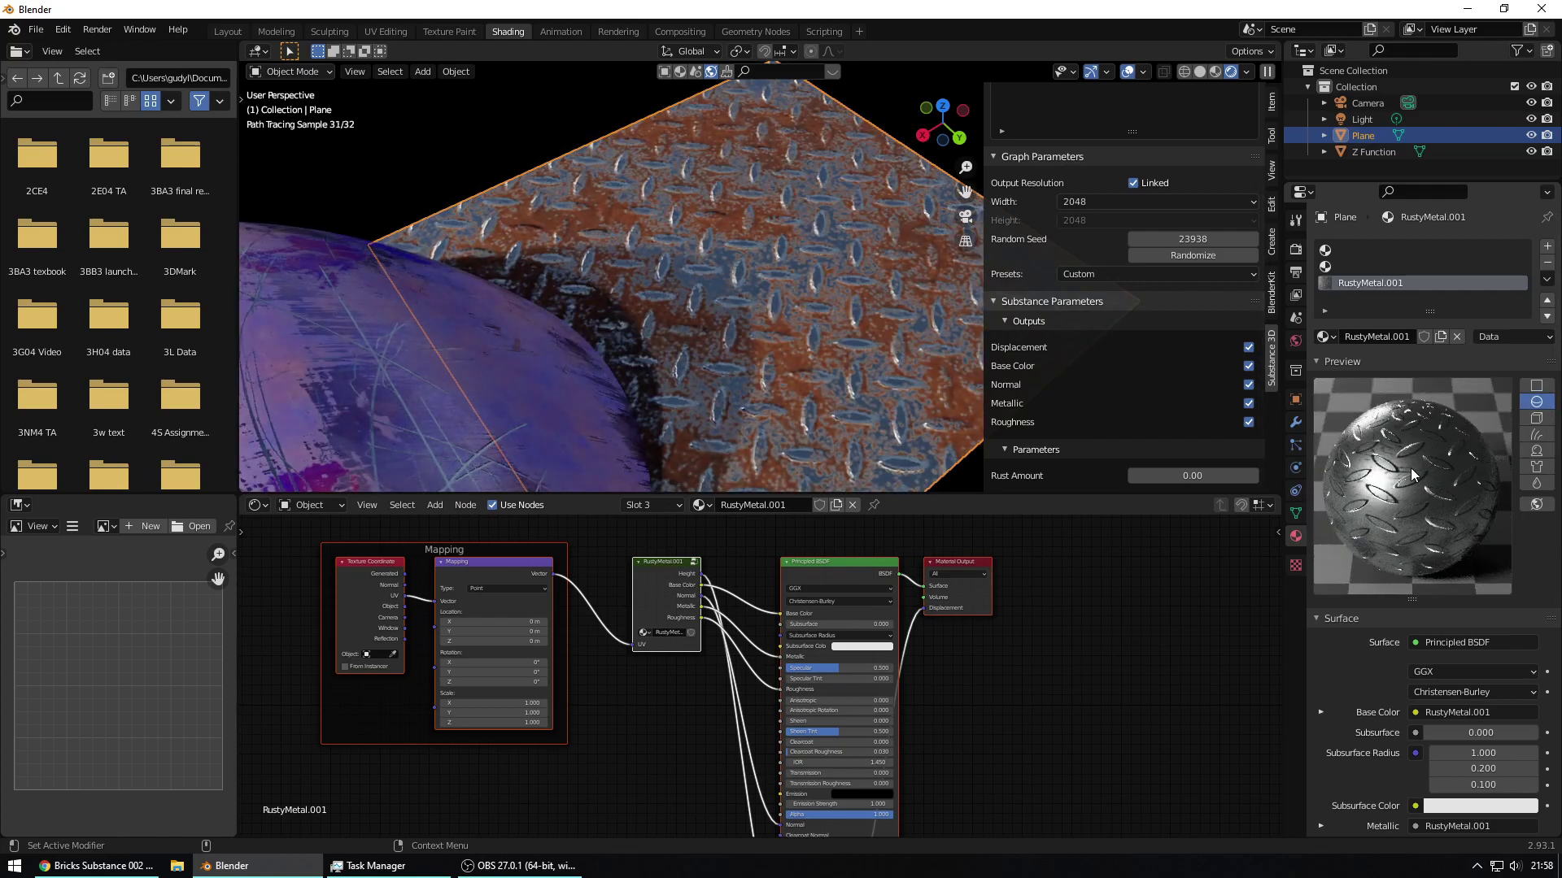
- Try a Rust Amount of 0.03, return it to 0.00, and look over the plane in the viewport
left_click(1179, 476)
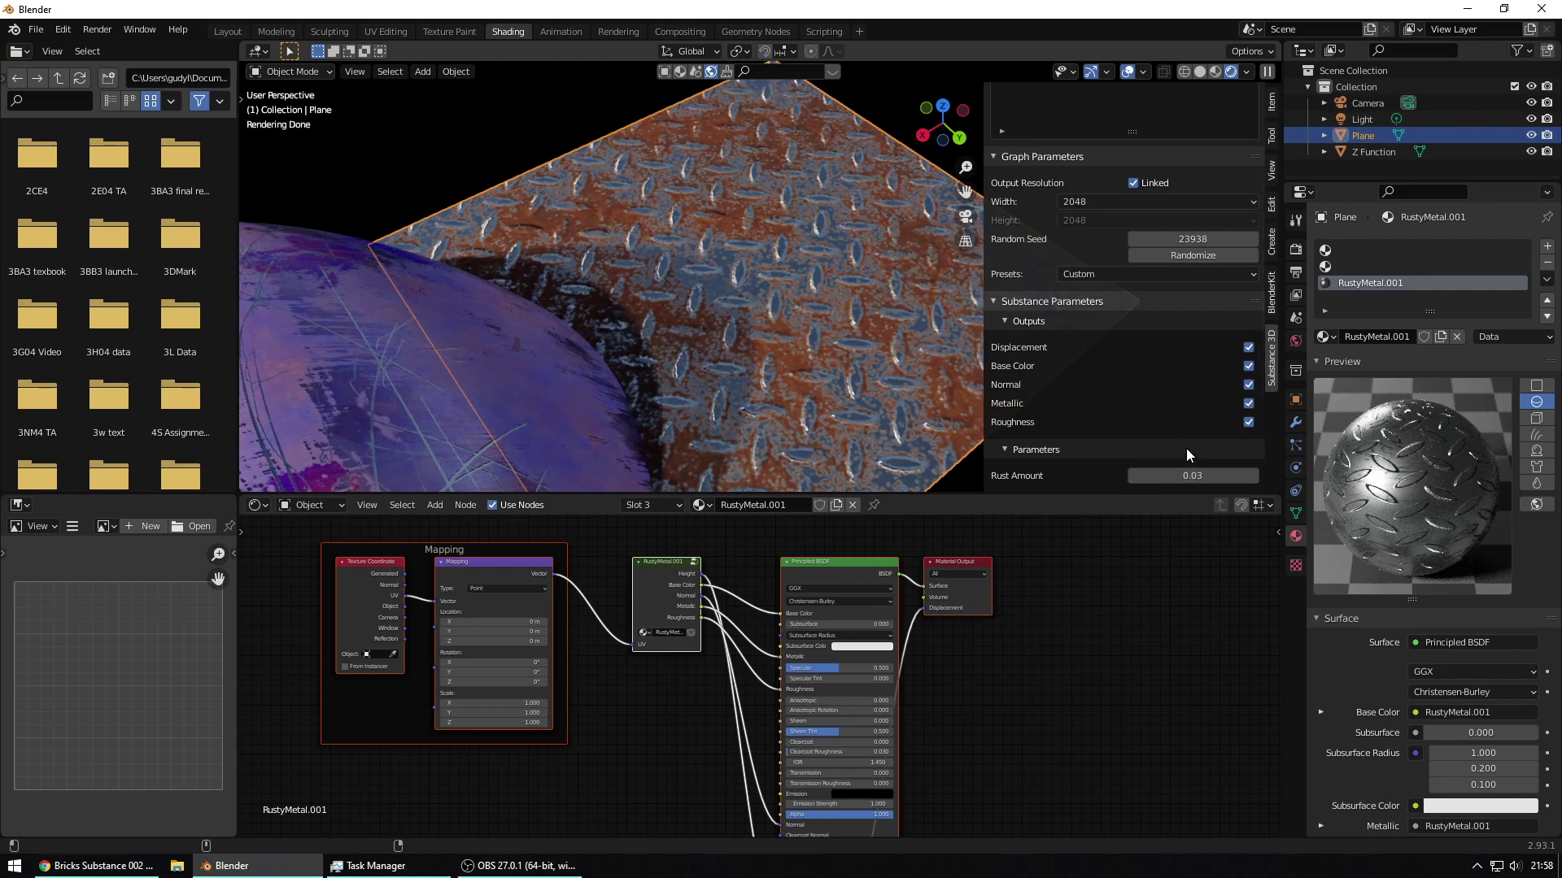
left_click_drag(1197, 475, 1171, 475)
scroll(1061, 310, "up", 3)
scroll(1019, 311, "down", 3)
middle_click_drag(735, 248, 639, 295)
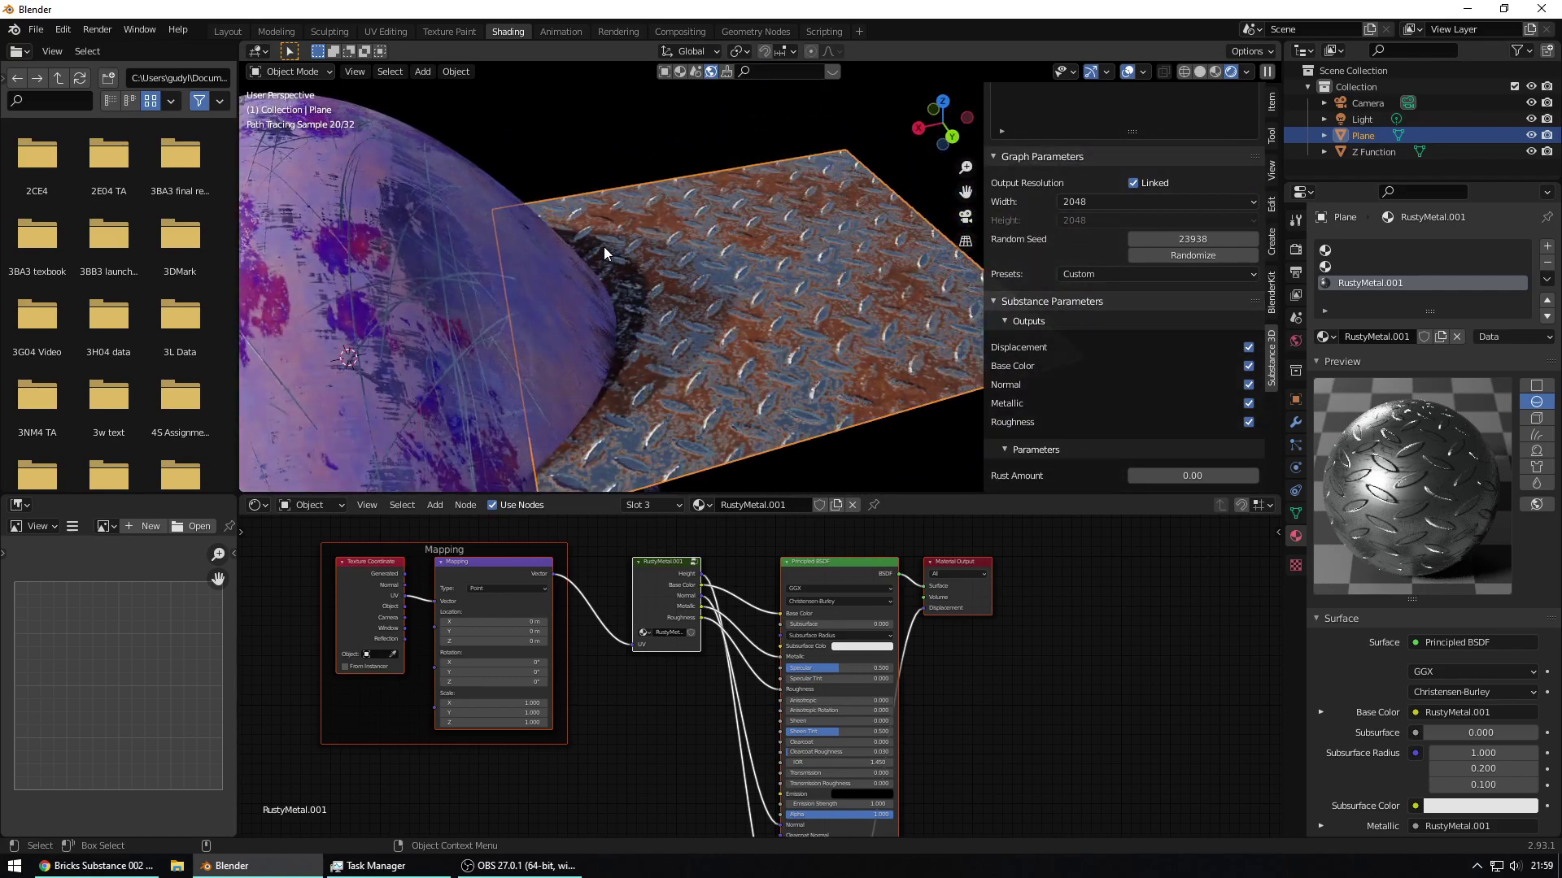
- Inspect the plane's rust-free RustyMetal surface up close in the Layout workspace
left_click(227, 31)
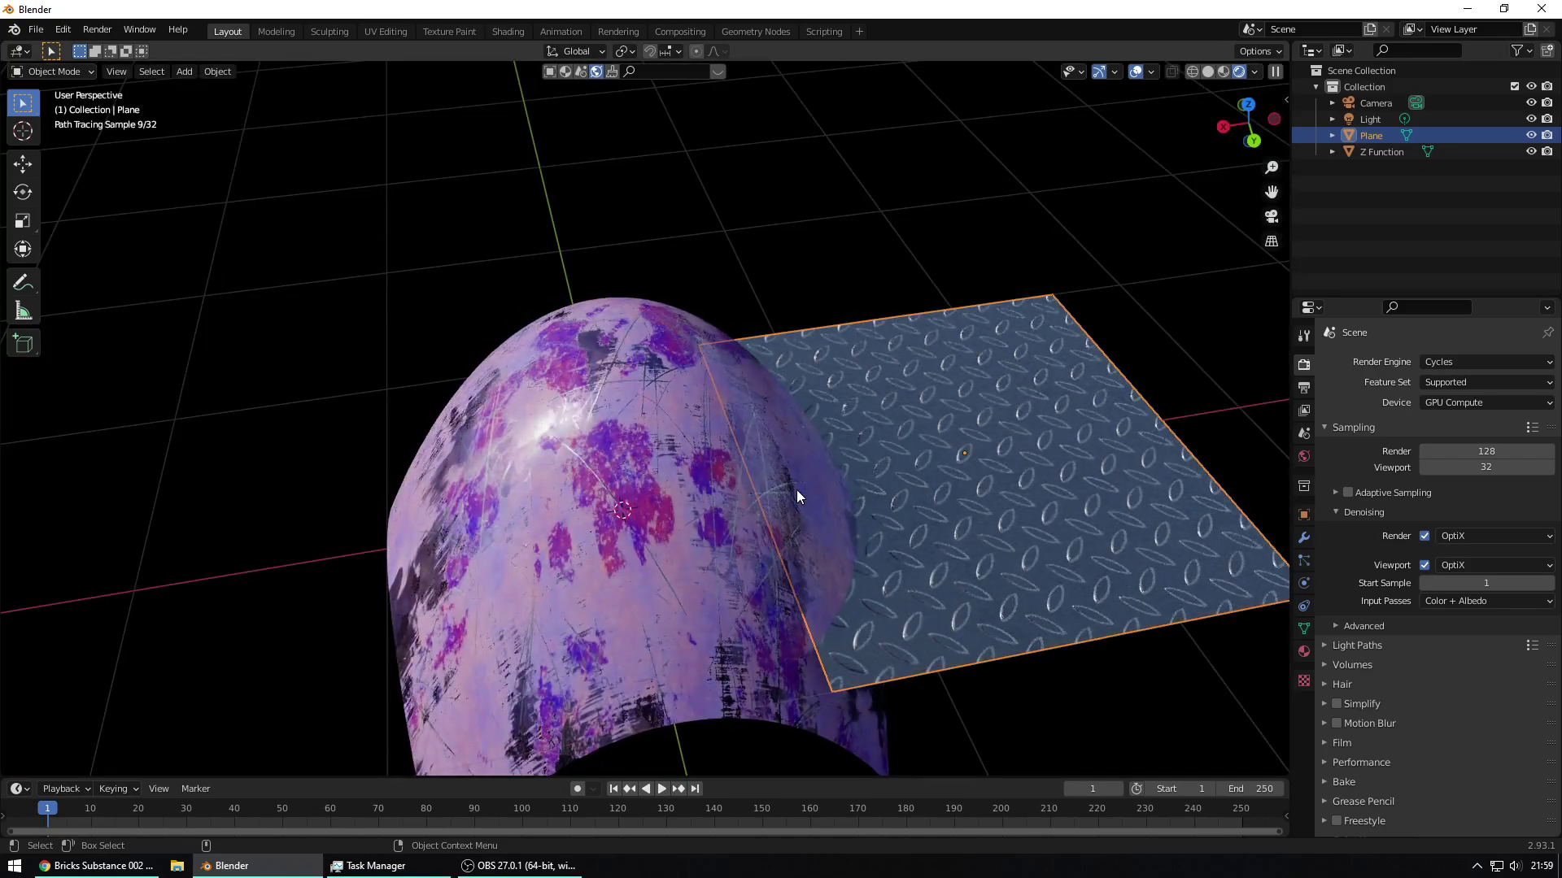
middle_click_drag(797, 497, 720, 584)
scroll(764, 499, "up", 5)
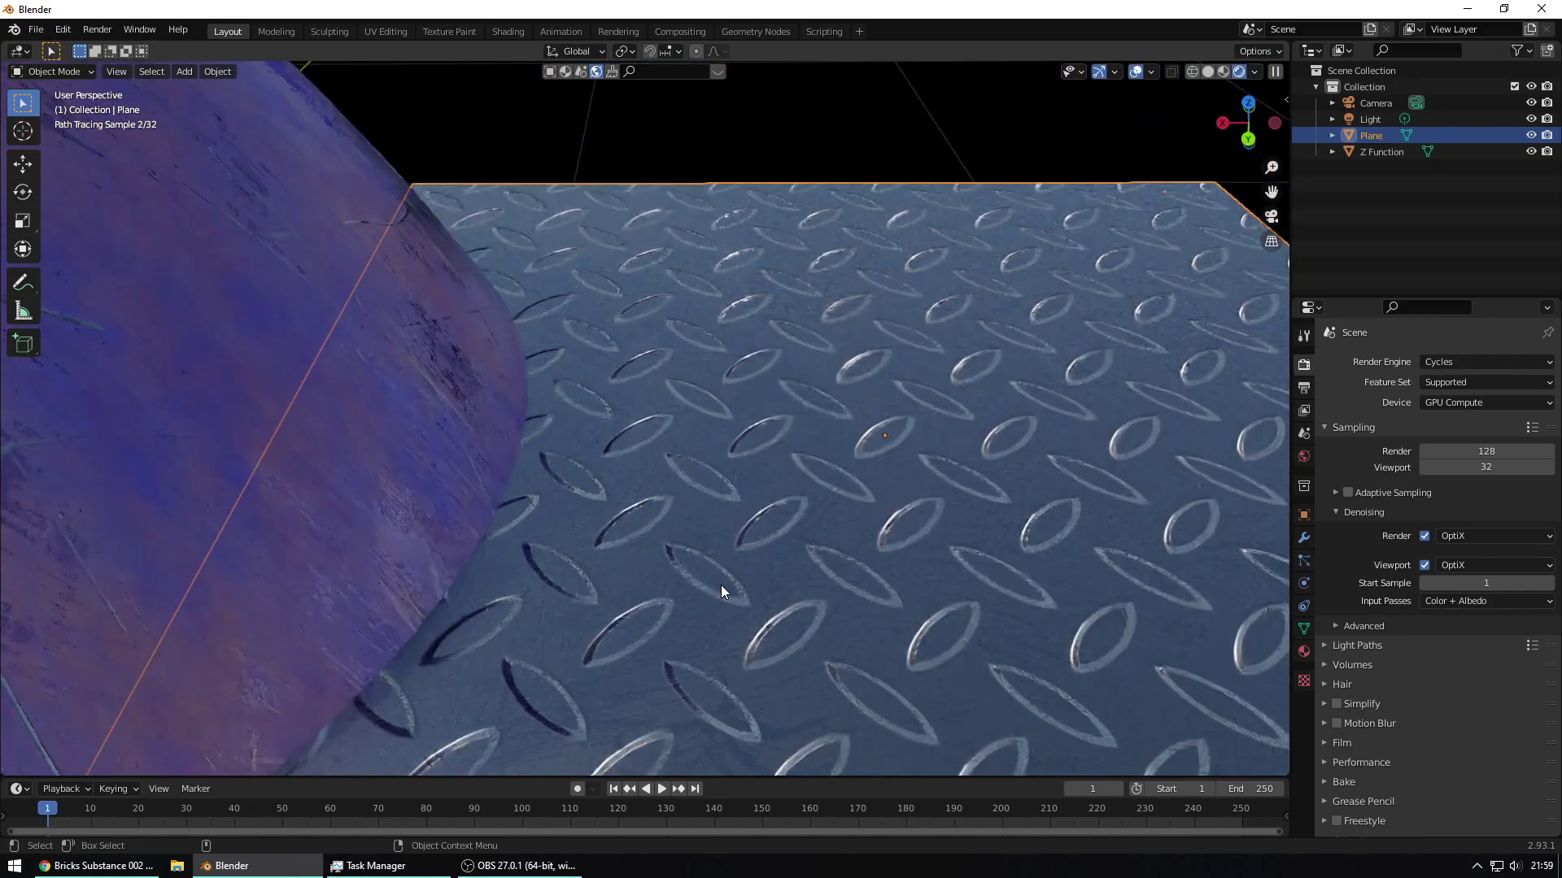
middle_click_drag(753, 688, 745, 558)
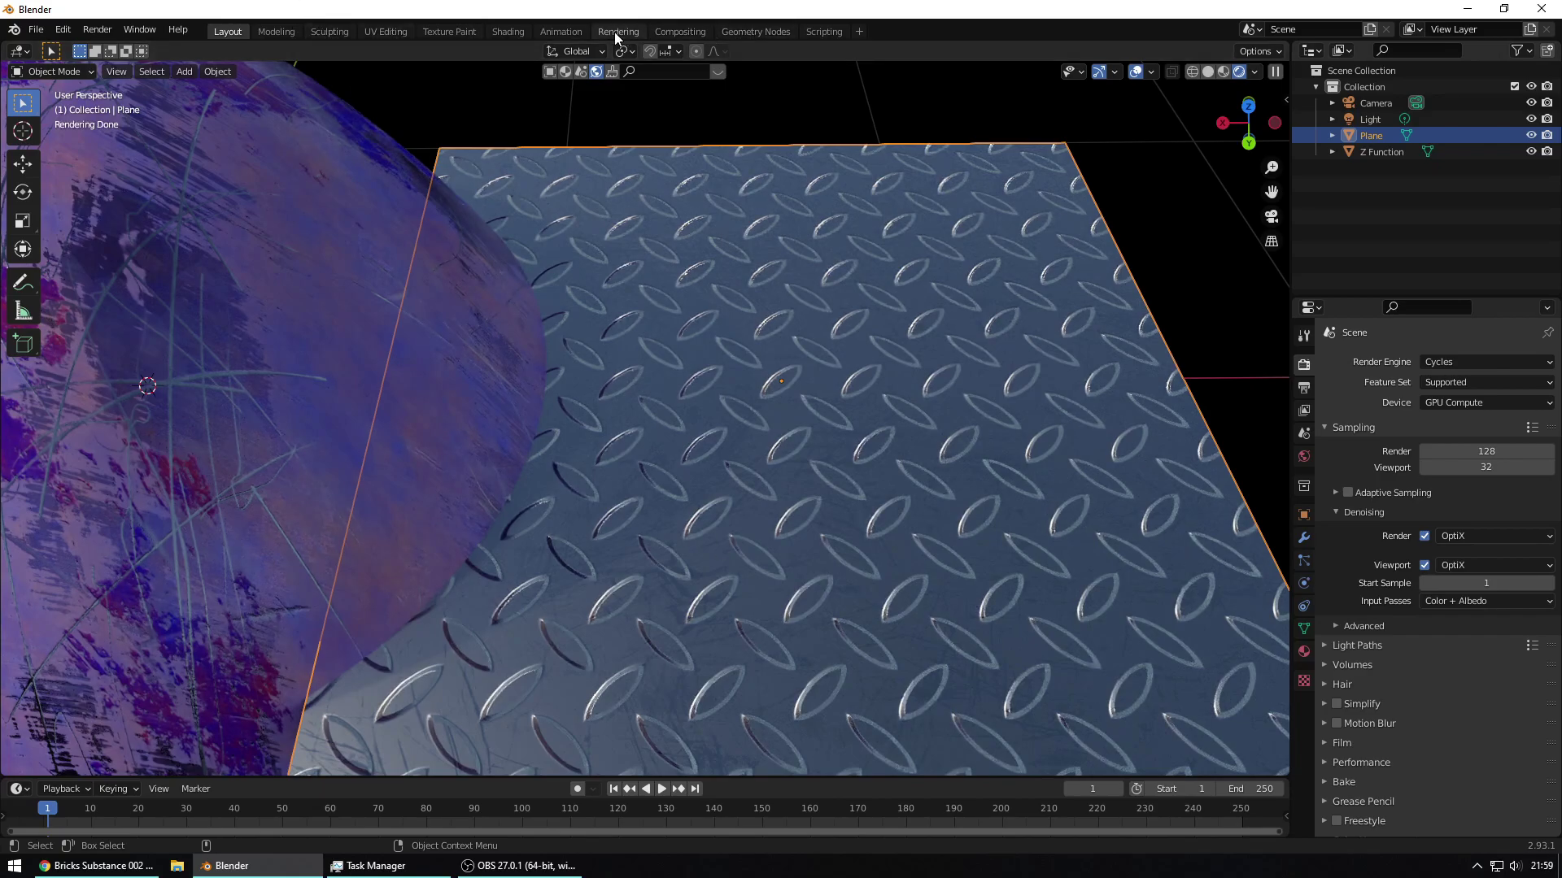
- Return to the Shading workspace, set RustyMetal's Rust Amount to 0.66, and view the plane from another side
left_click(506, 31)
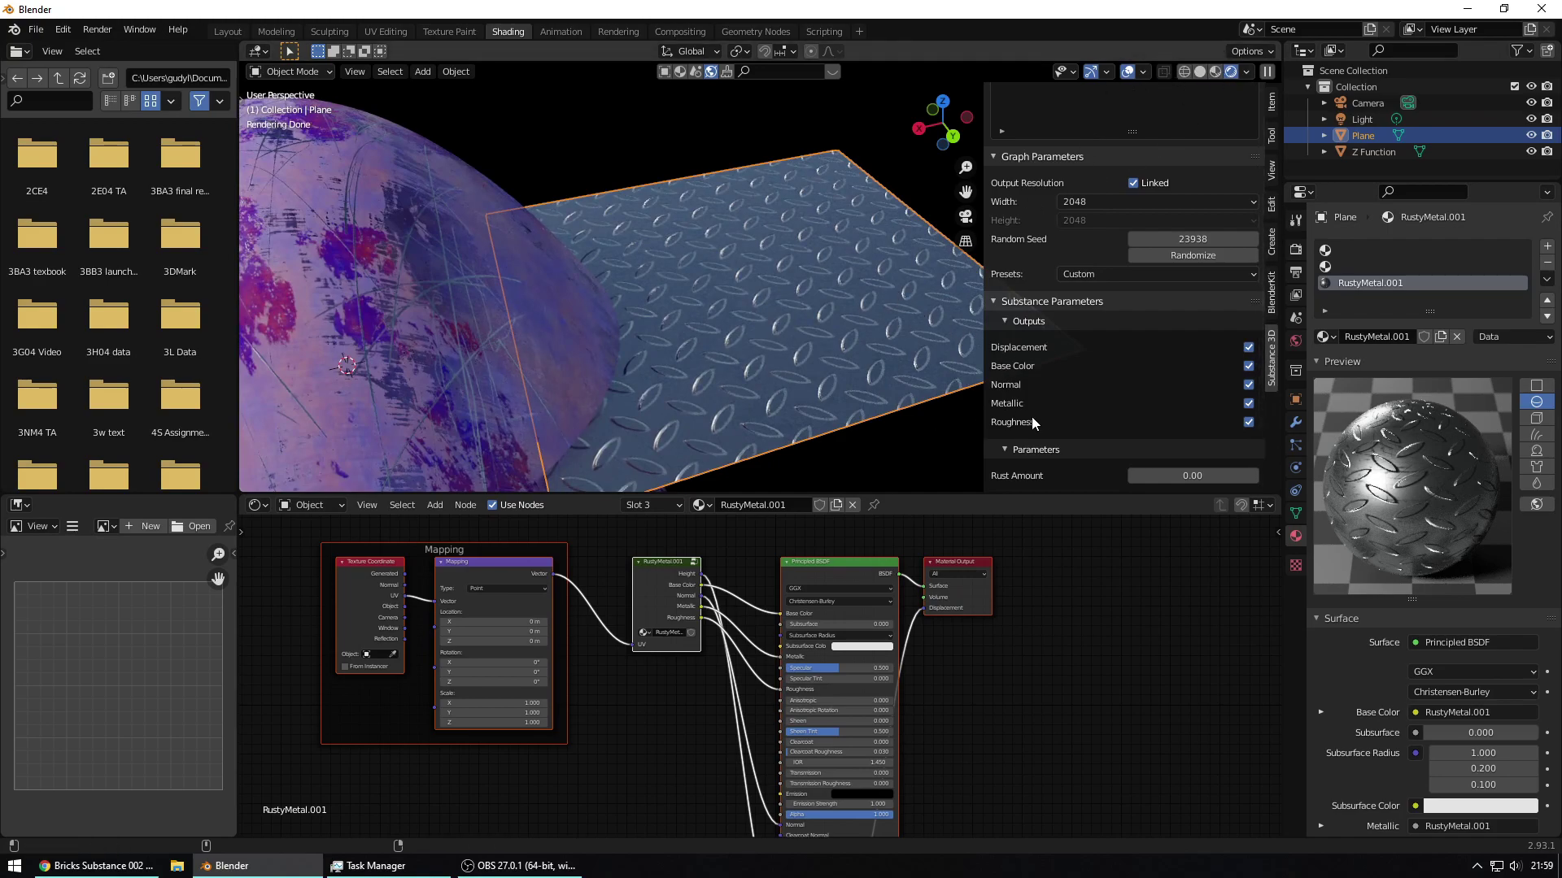
left_click_drag(1143, 475, 1186, 478)
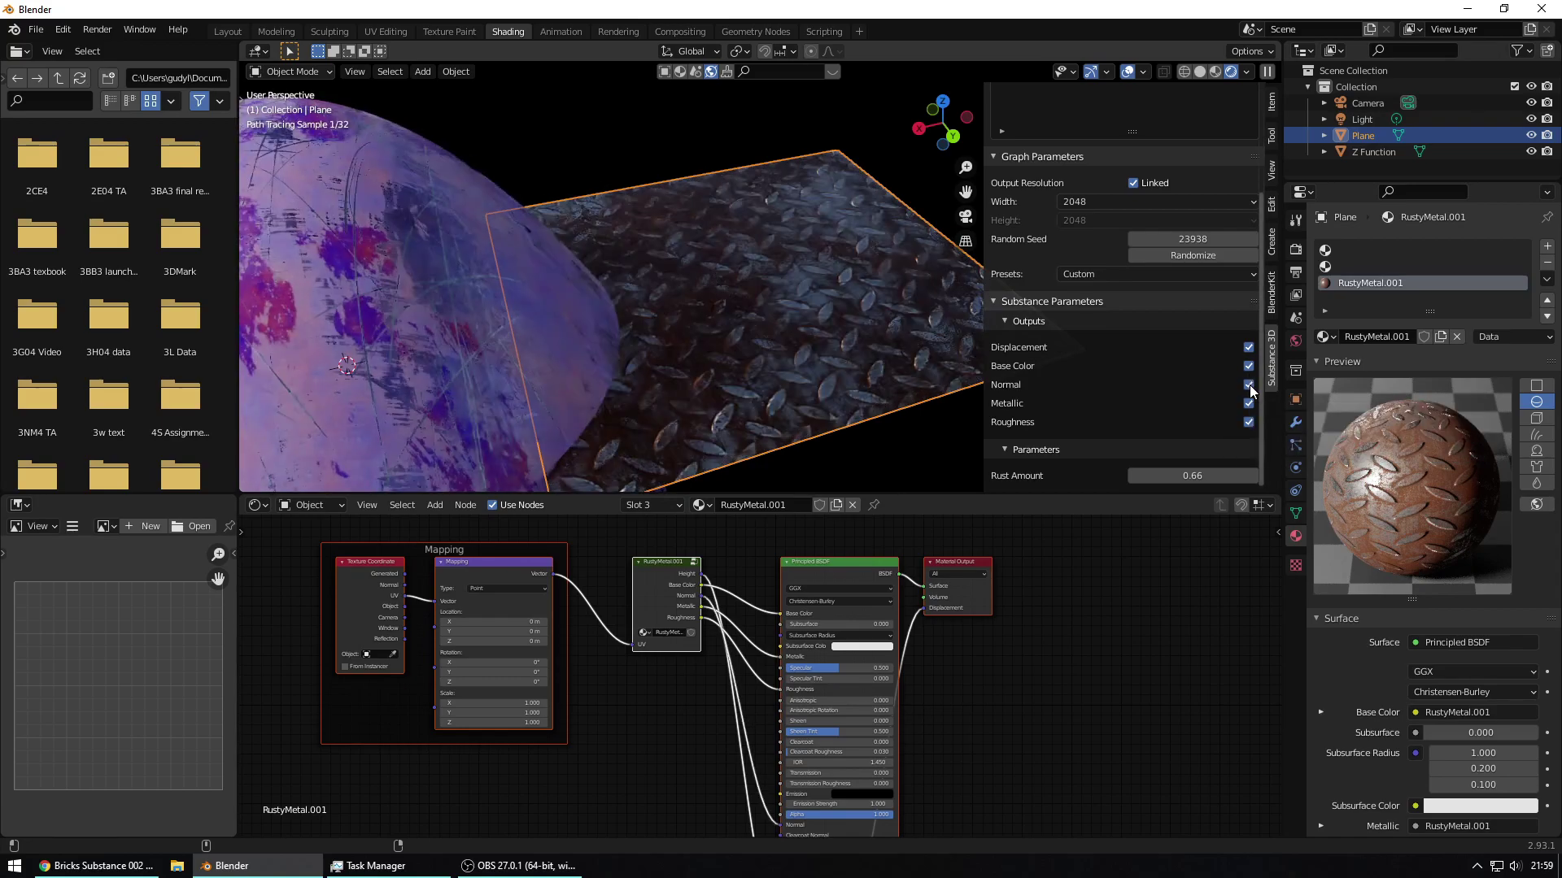
mouse_move(825, 353)
middle_mouse_down()
mouse_move(797, 354)
mouse_move(871, 381)
mouse_move(900, 358)
mouse_move(557, 304)
mouse_move(660, 309)
mouse_move(628, 221)
mouse_move(1153, 166)
middle_mouse_up()
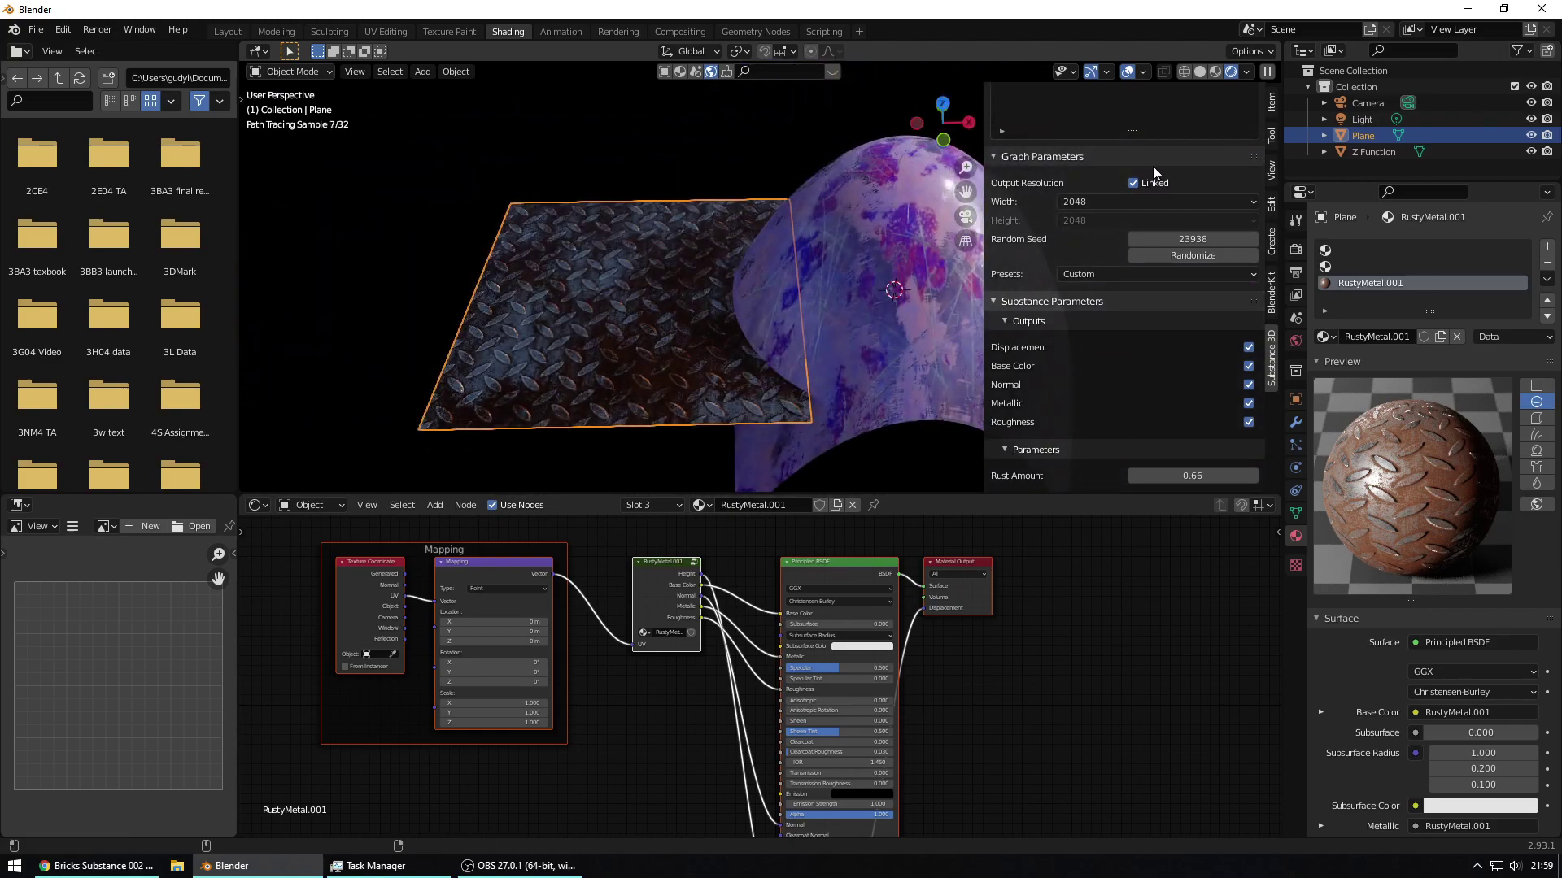
- Select the loaded paintedmetalsubstance001 and the dome, and set the large scratch strength to 0.49 and the medium scratch count to 122
scroll(1153, 166, "up", 5)
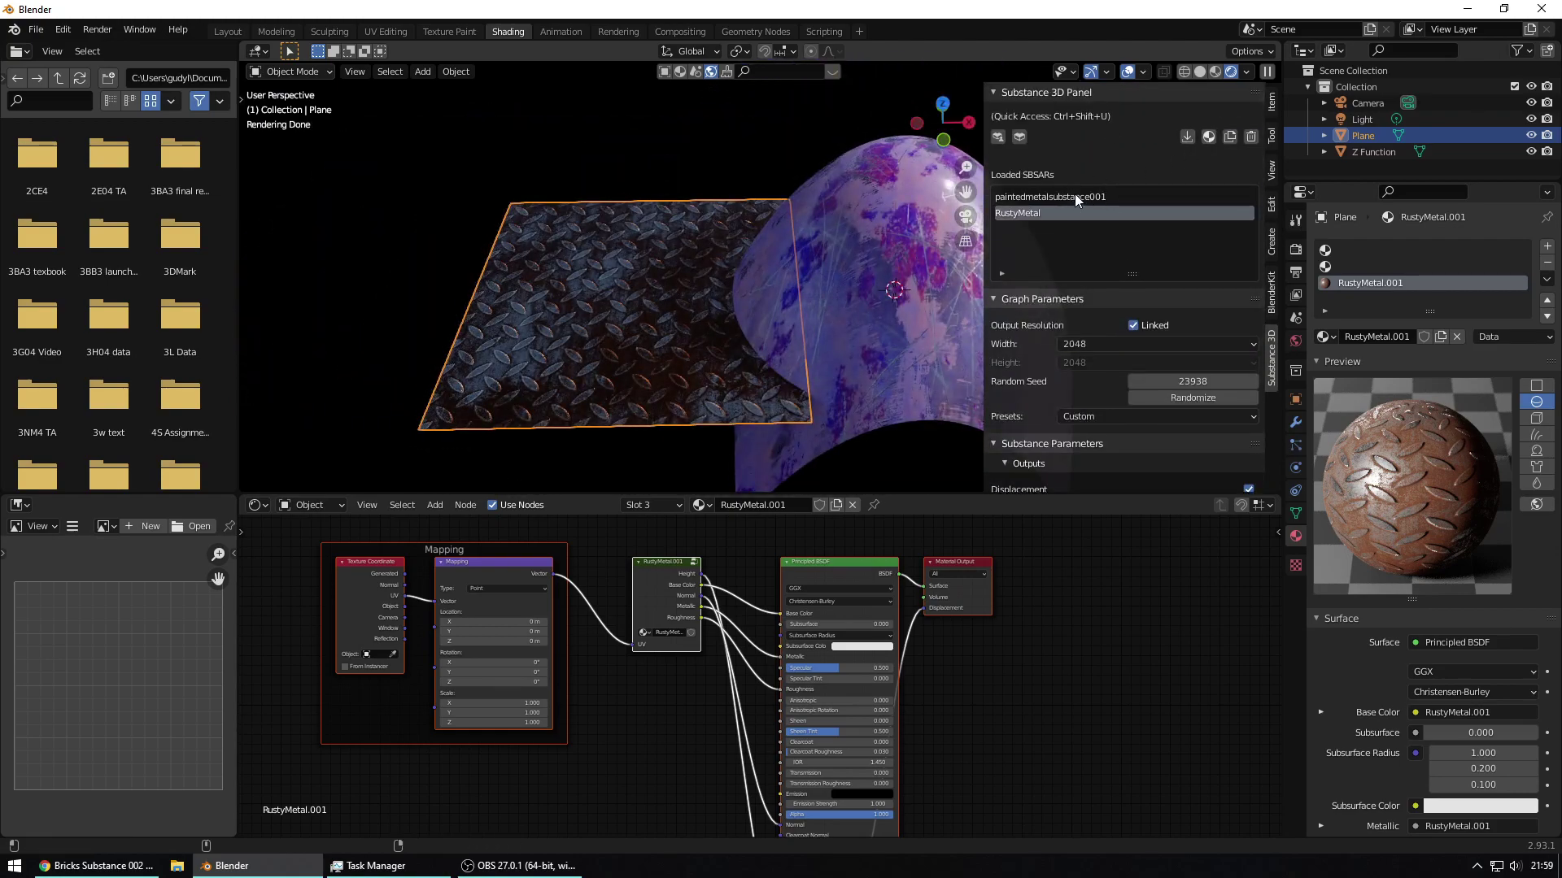
left_click(1088, 197)
mouse_move(866, 218)
middle_mouse_down()
mouse_move(797, 275)
mouse_move(818, 265)
mouse_move(803, 310)
mouse_move(741, 256)
middle_mouse_up()
scroll(738, 261, "up", 3)
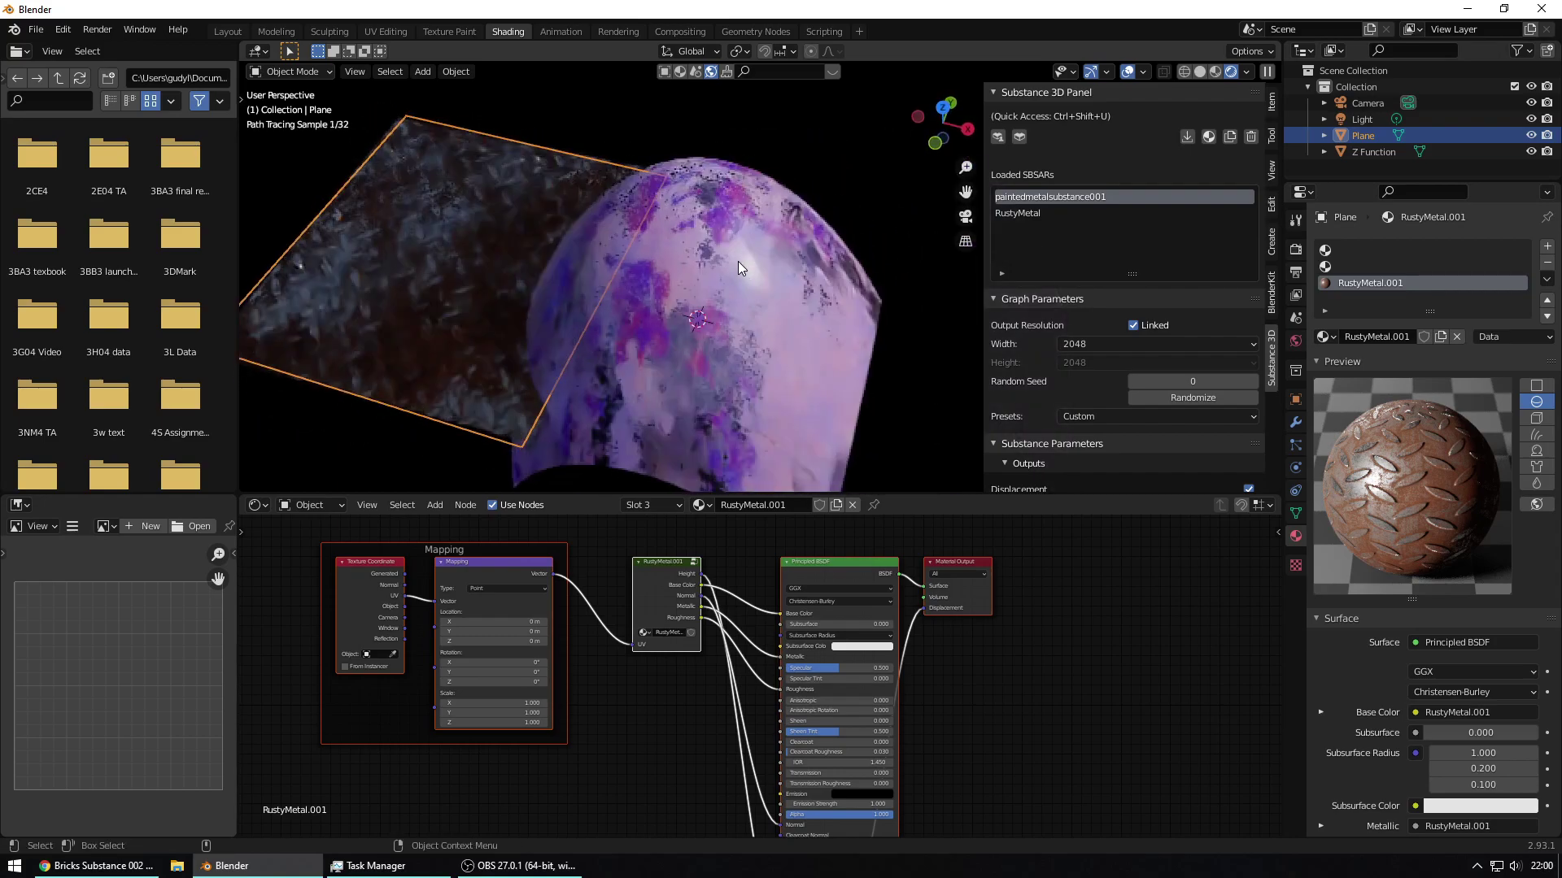
scroll(736, 269, "up", 1)
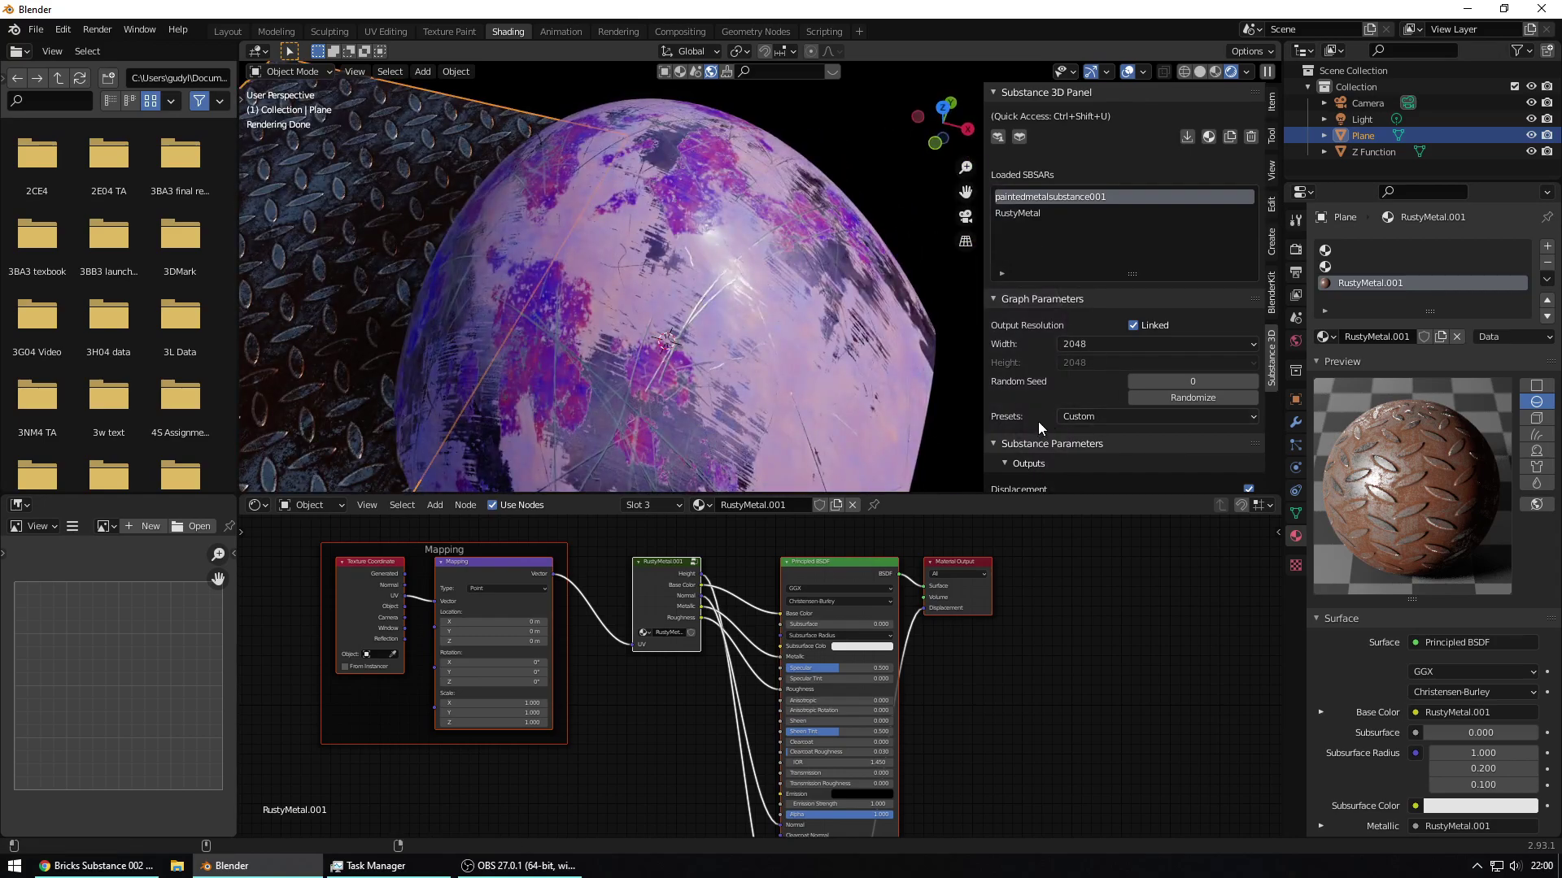
scroll(1050, 422, "down", 3)
scroll(1050, 423, "down", 6)
left_click(1176, 405)
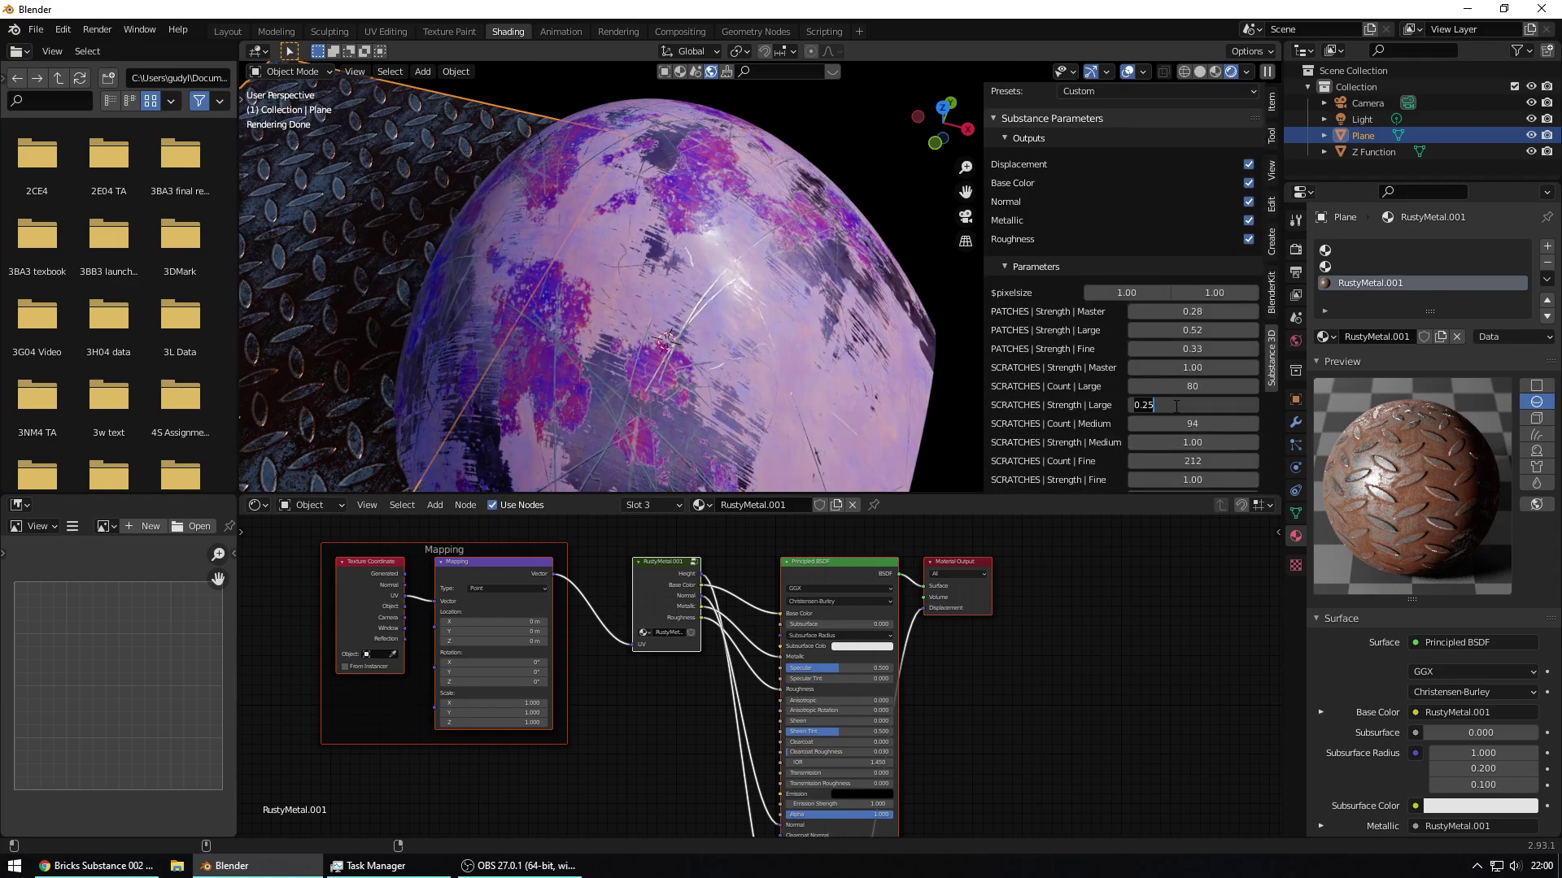
key("Return")
mouse_move(1175, 423)
left_mouse_down()
mouse_move(1220, 422)
mouse_move(1174, 423)
left_mouse_up()
left_click(778, 317)
left_click_drag(1176, 405, 1216, 405)
left_click(1180, 423)
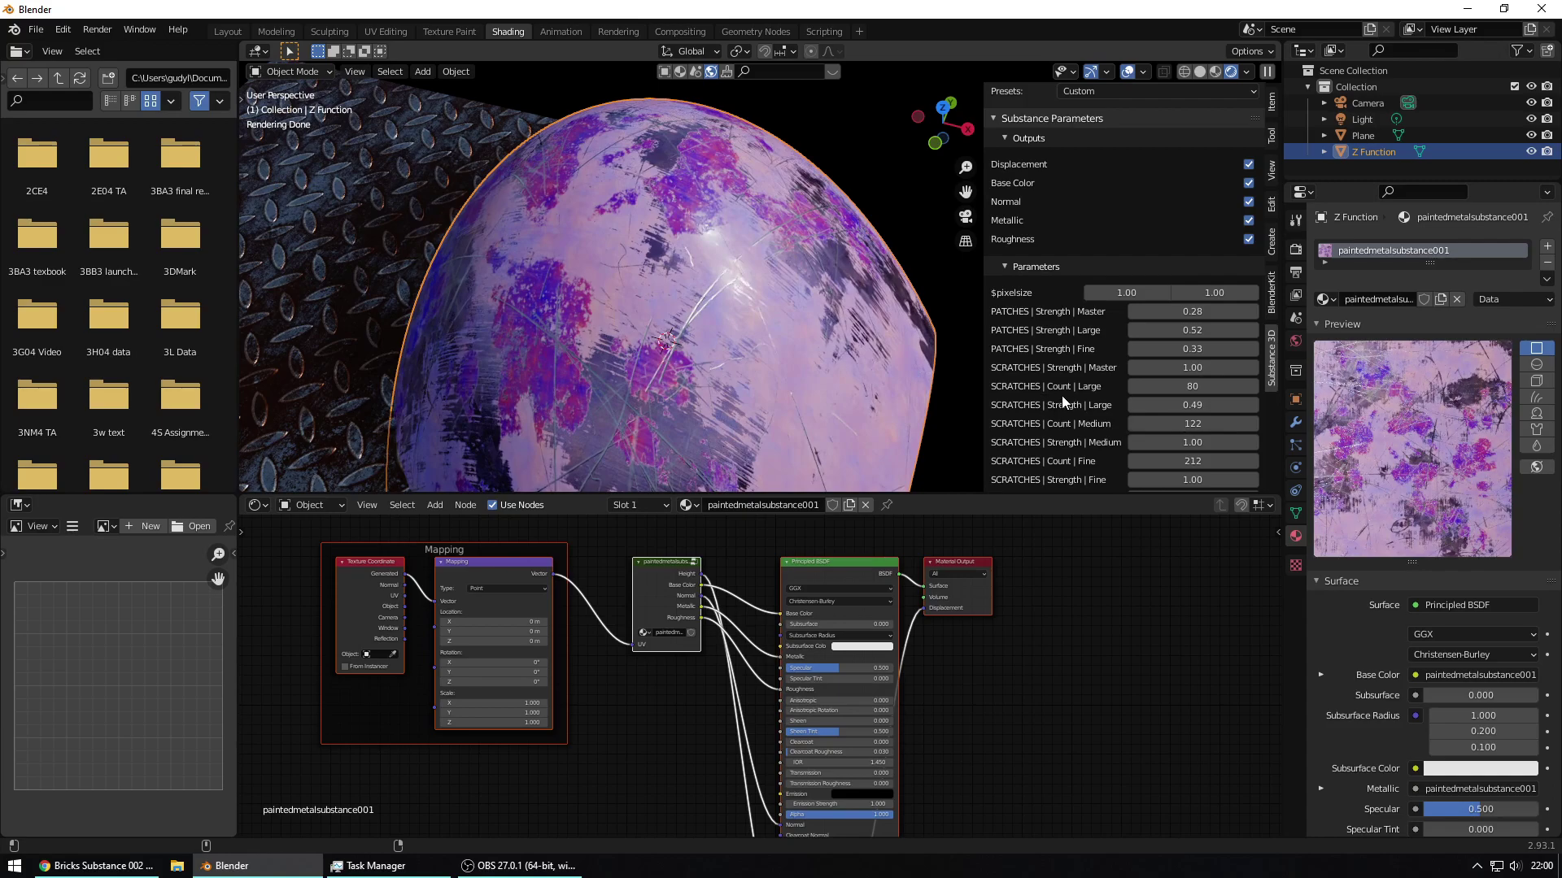
- Load the Tutorial2.sbsar substance file from the Substance Designer folder
scroll(1061, 396, "up", 8)
left_click(1186, 137)
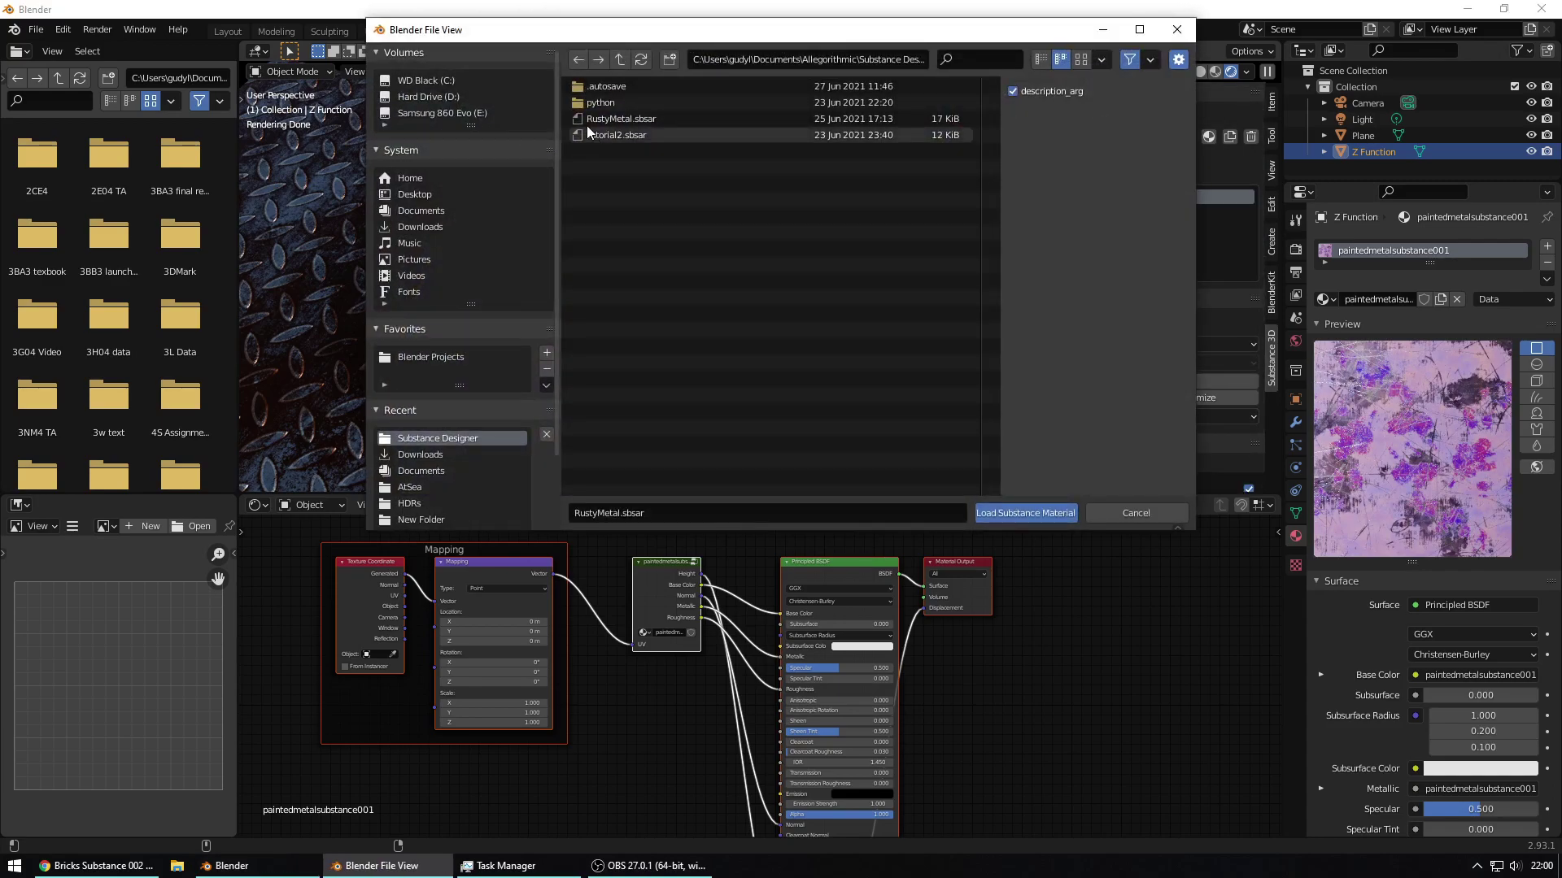
double_click(598, 139)
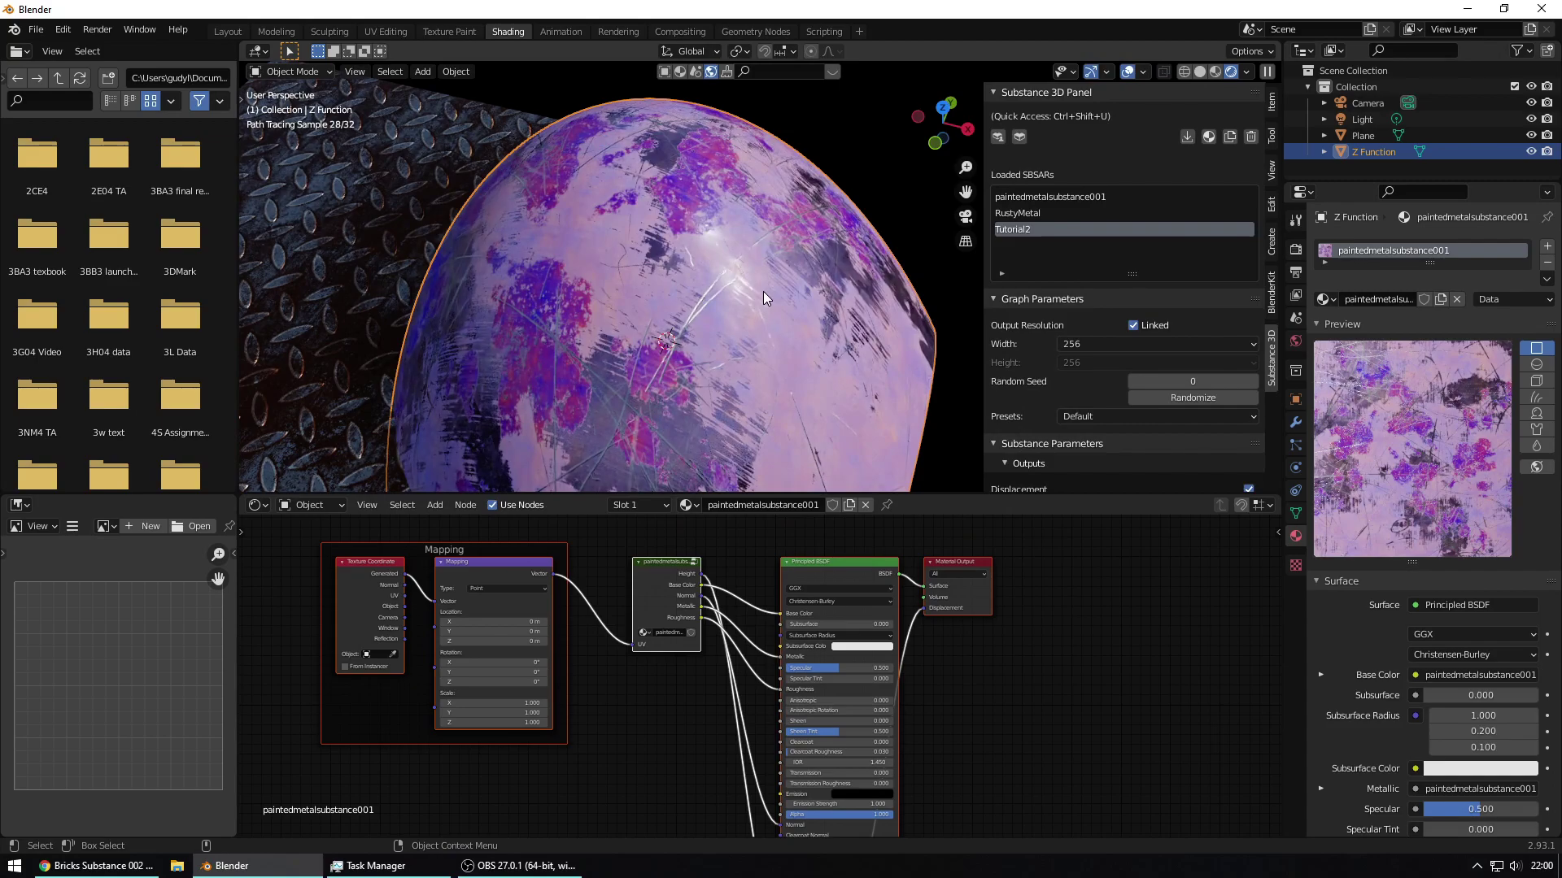
- Apply the Tutorial2 substance as a new material to the plane and view its pattern up close
left_click(435, 234)
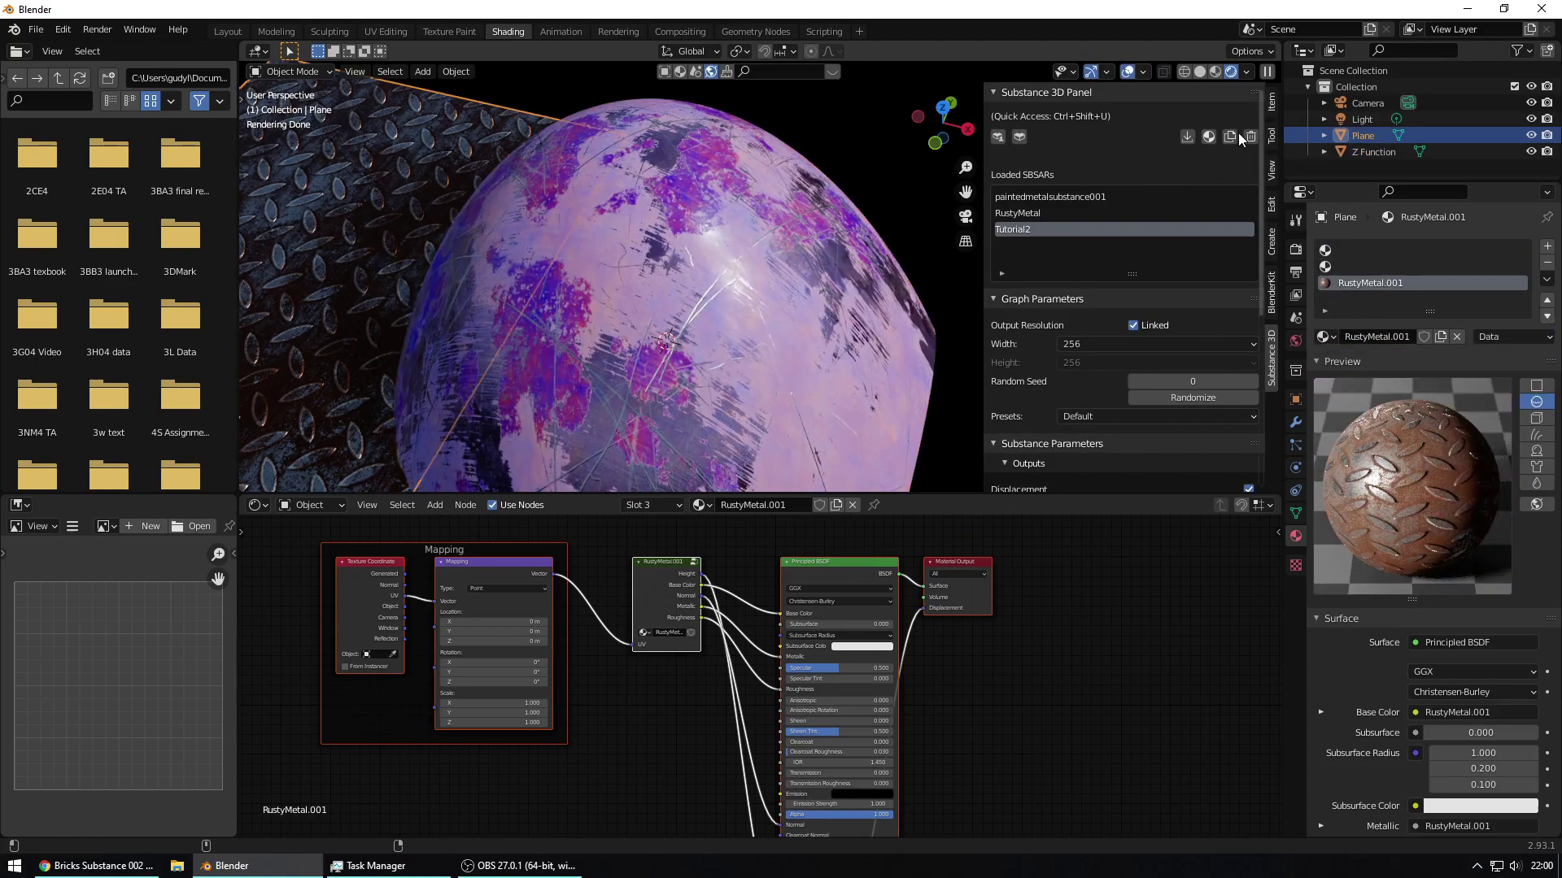
left_click(832, 257)
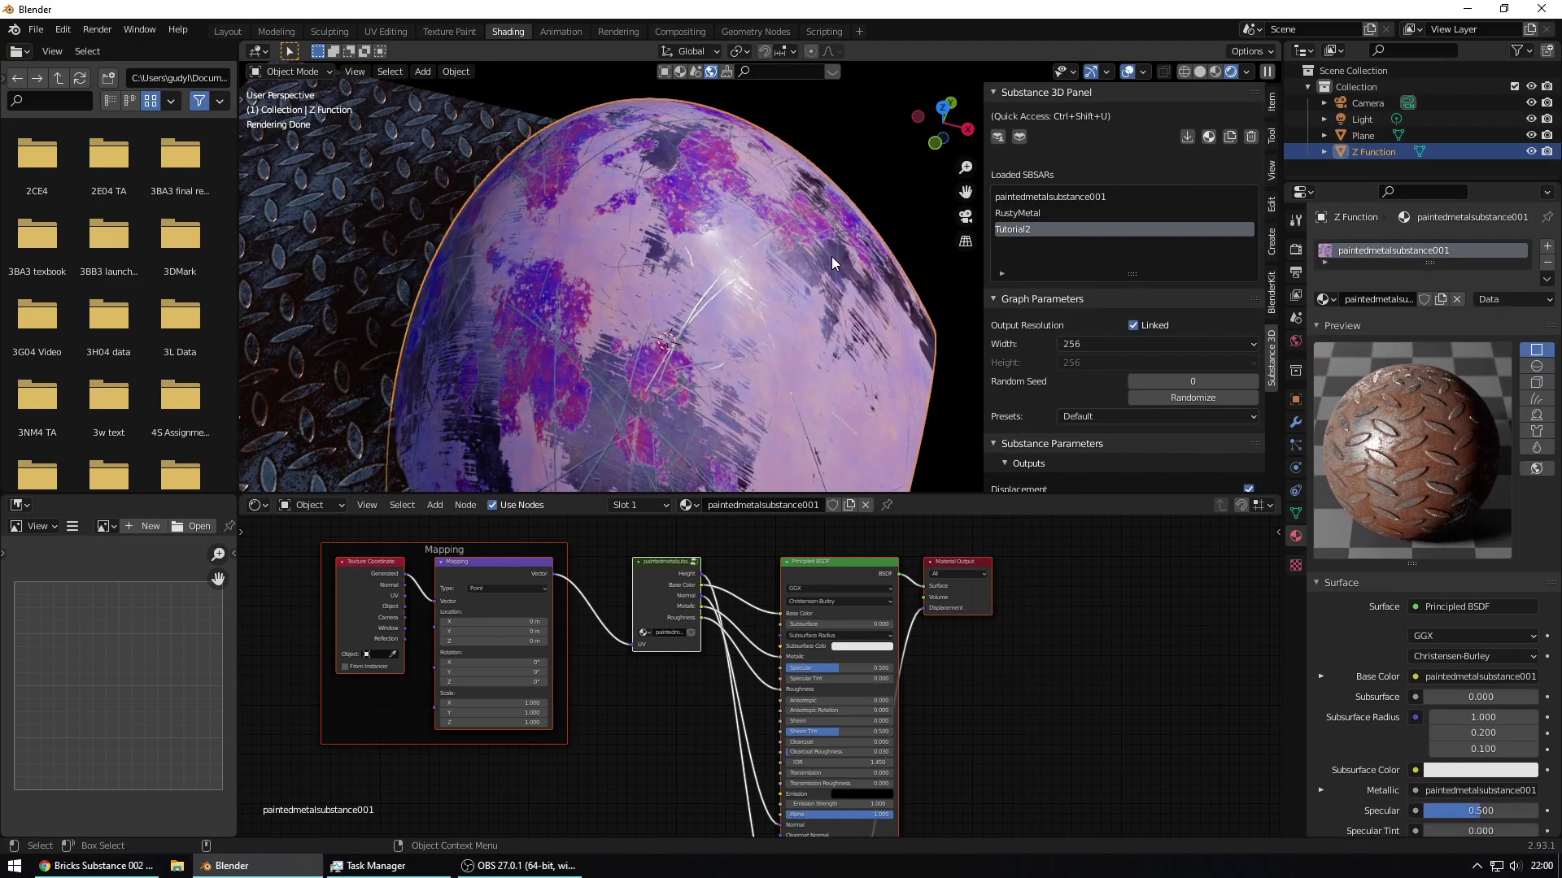
left_click(1362, 135)
left_click(1209, 136)
scroll(695, 188, "up", 5)
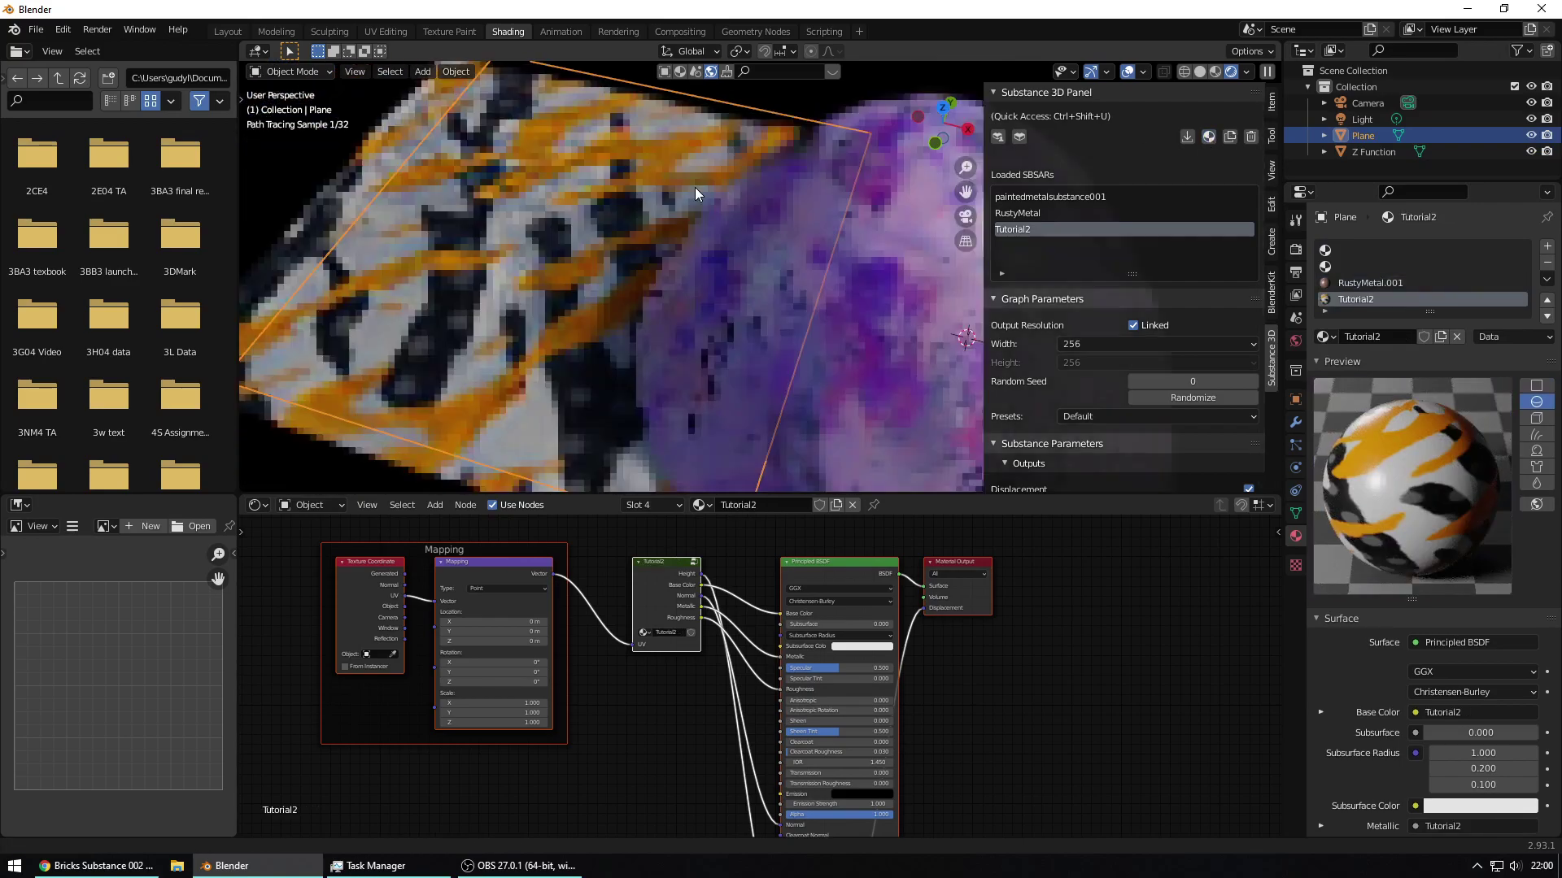
middle_click_drag(695, 187, 597, 267)
scroll(594, 269, "up", 3)
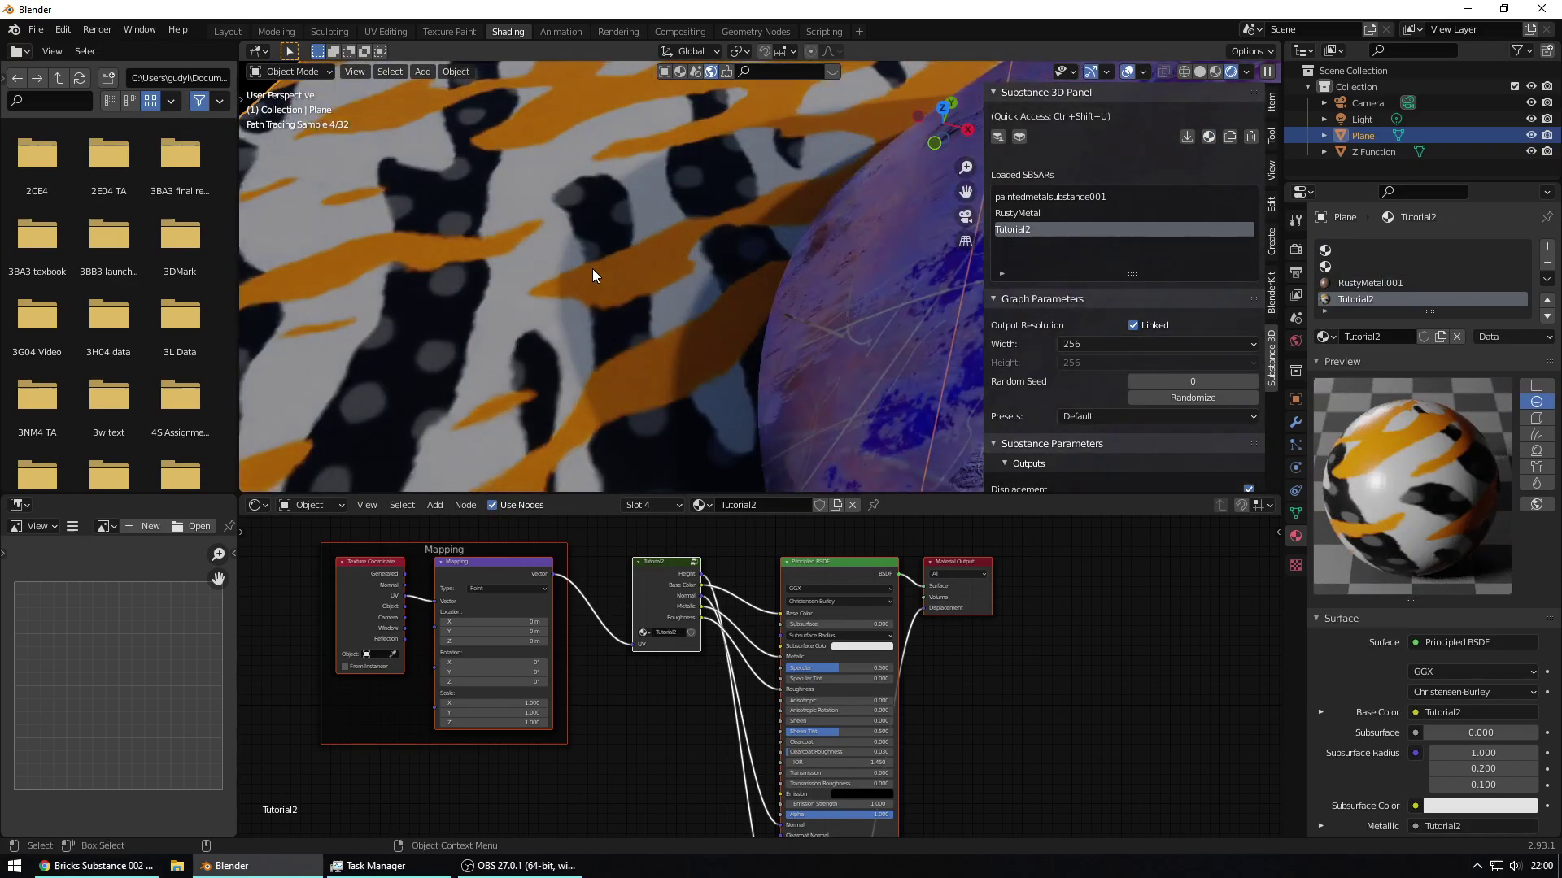
- Set Tutorial2's linked output resolution to 2048
scroll(1077, 305, "down", 5)
left_click(1085, 182)
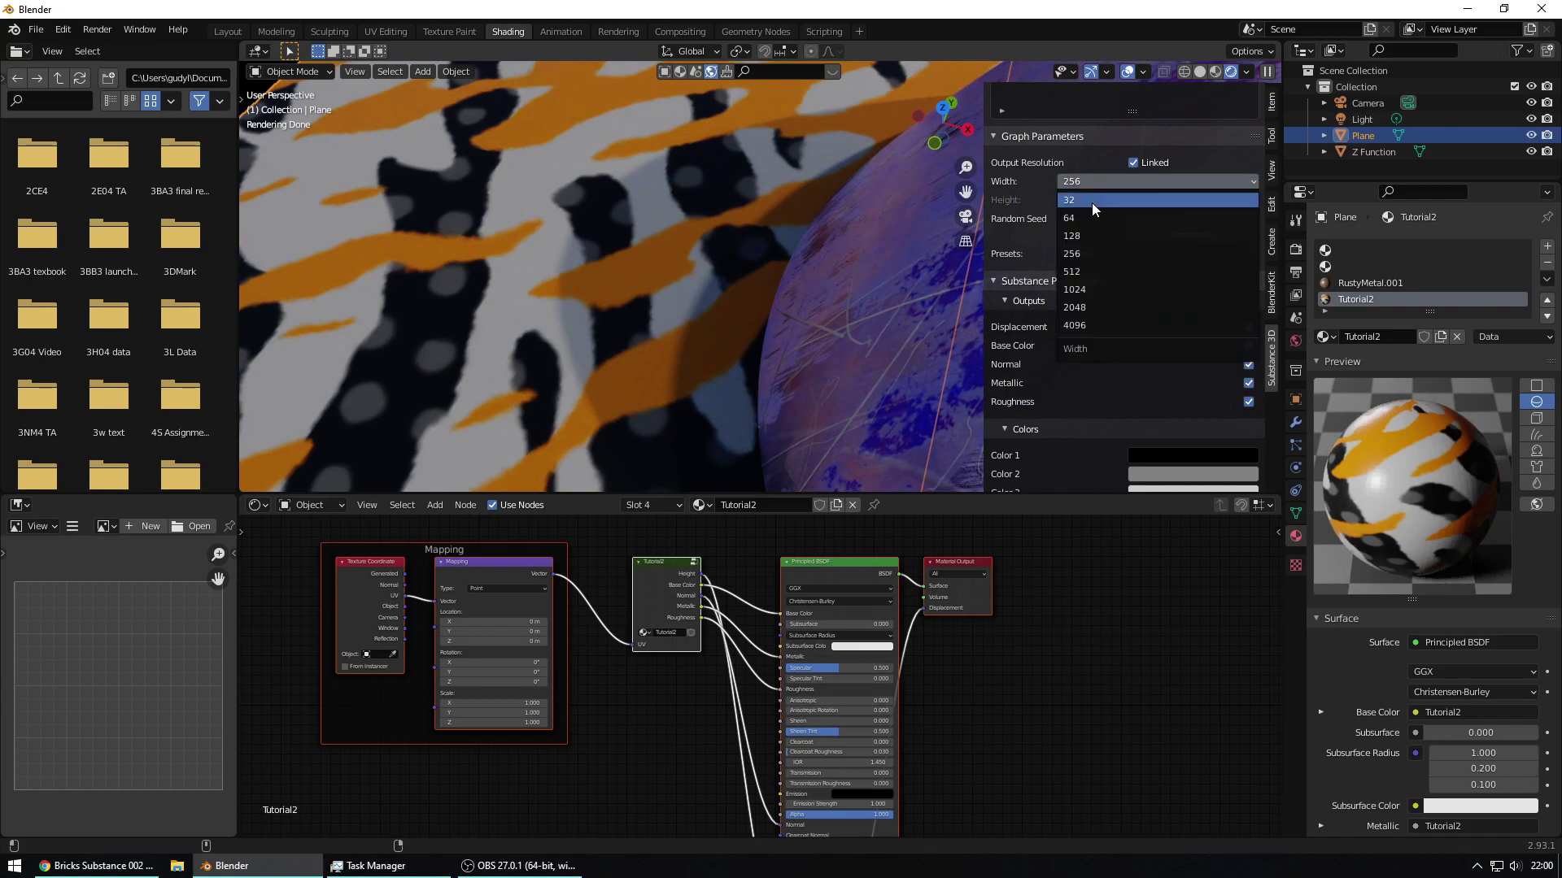
left_click(1109, 308)
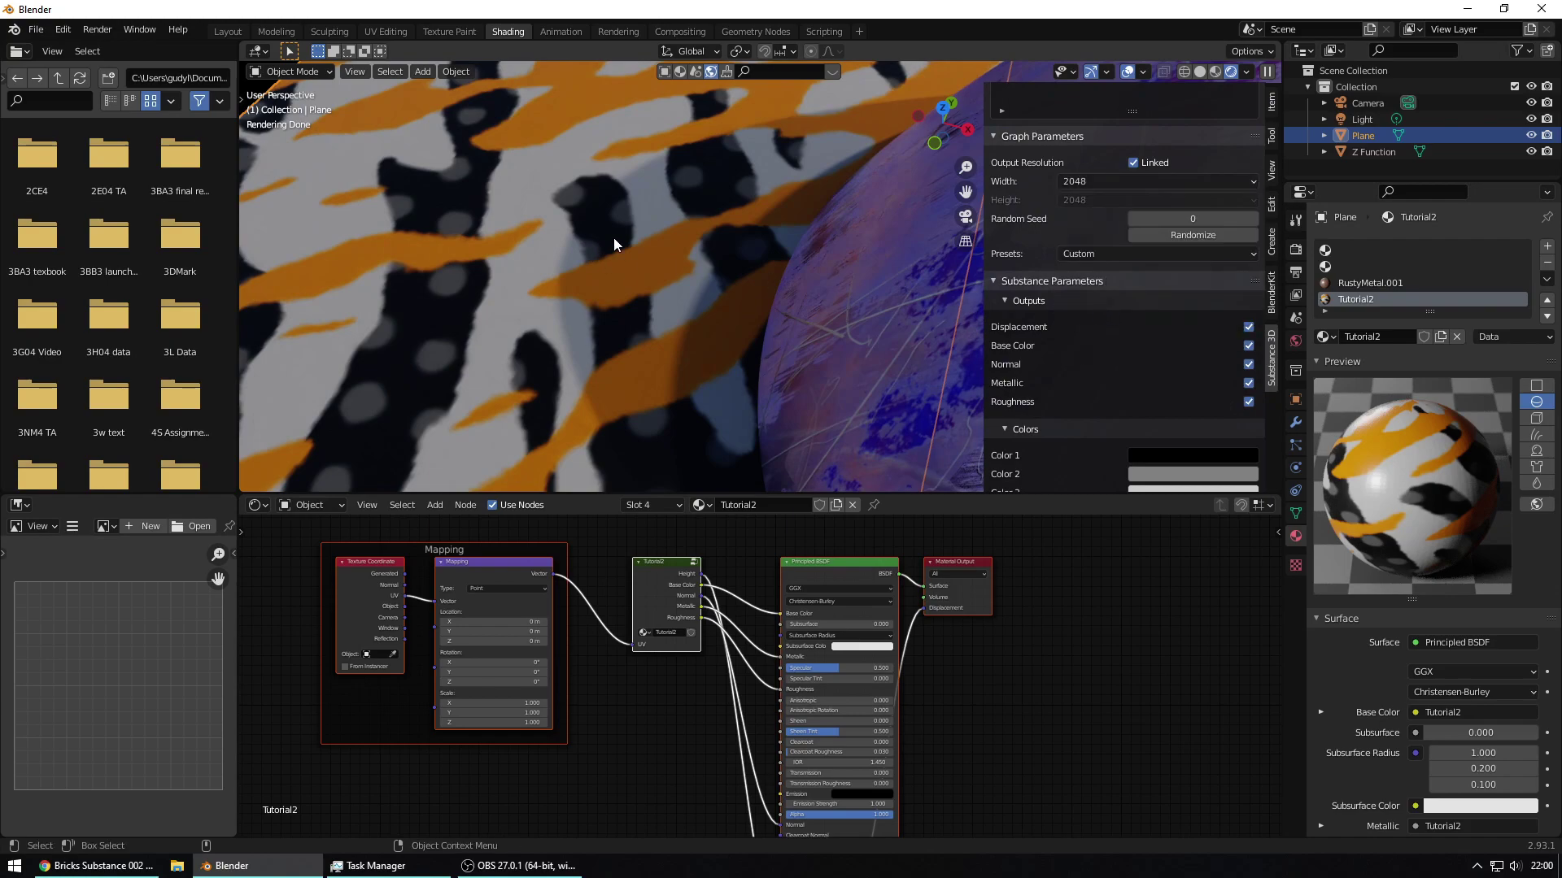
- Randomize Tutorial2's random seed twice and refresh the viewport by switching to Material Preview and back to Rendered shading
scroll(614, 238, "down", 2)
left_click(1210, 235)
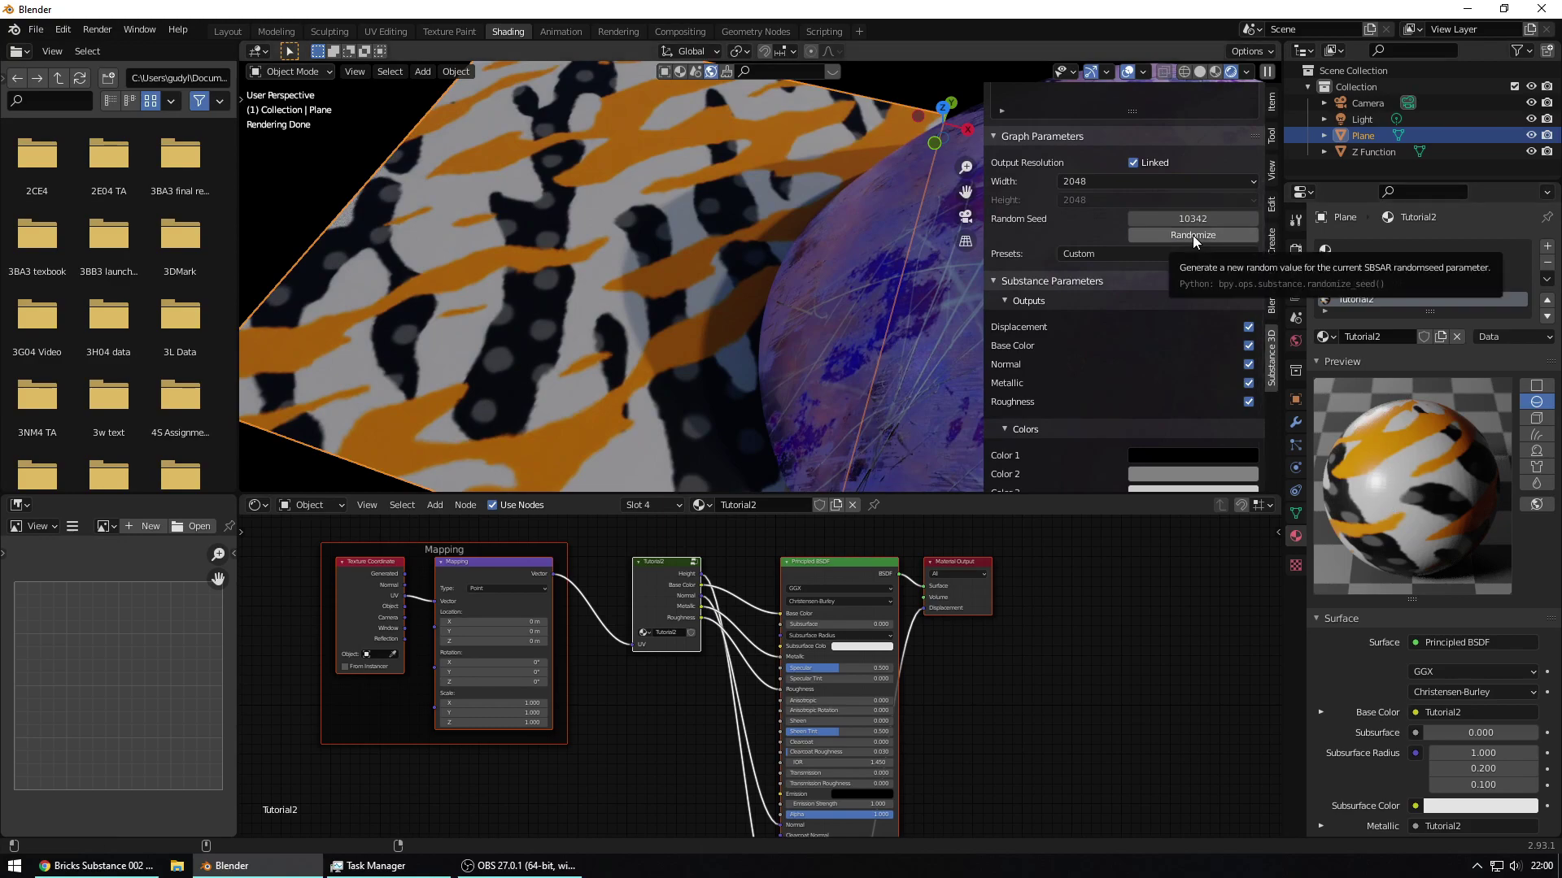
left_click(1008, 226)
left_click(691, 215)
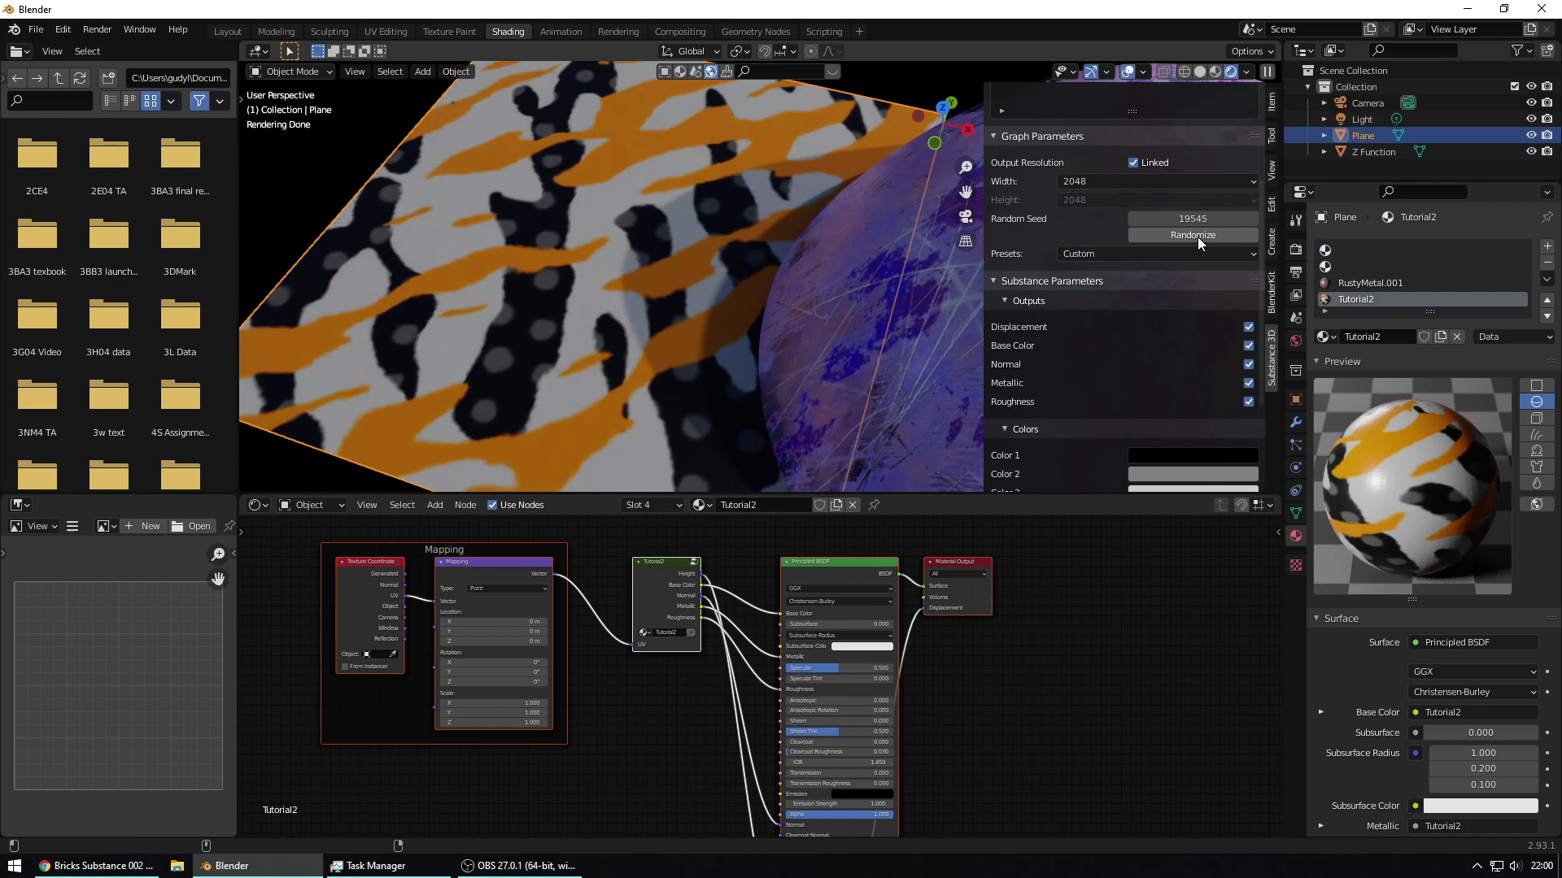
left_click(1218, 72)
left_click(1249, 71)
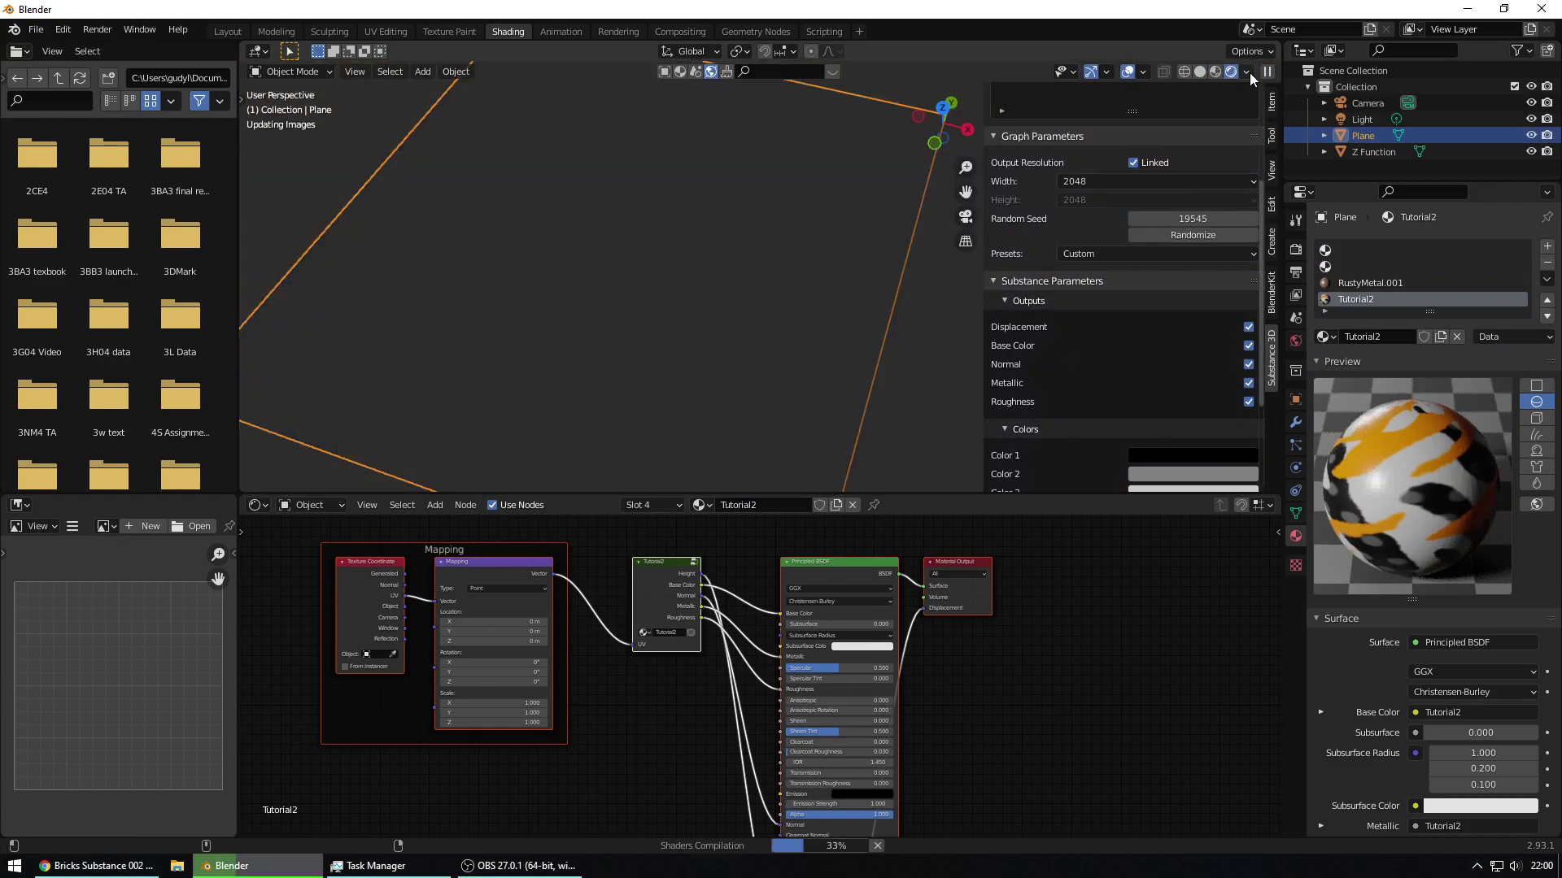
- Lighten Tutorial2's Color 1 to dark grey and set Color 3 to a light red
scroll(1128, 338, "down", 4)
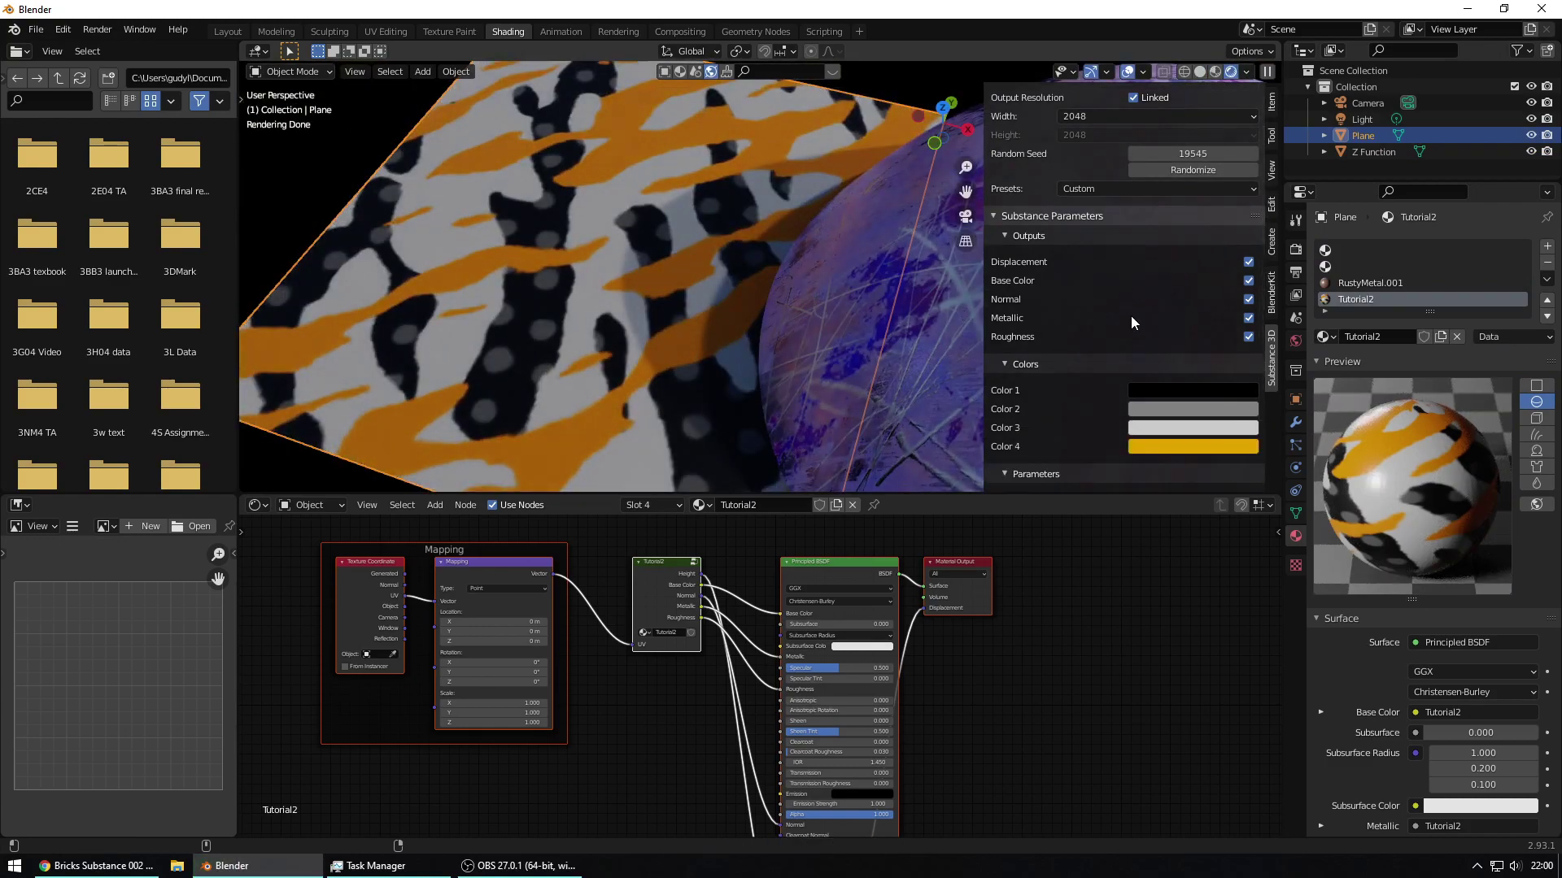
scroll(1130, 358, "down", 1)
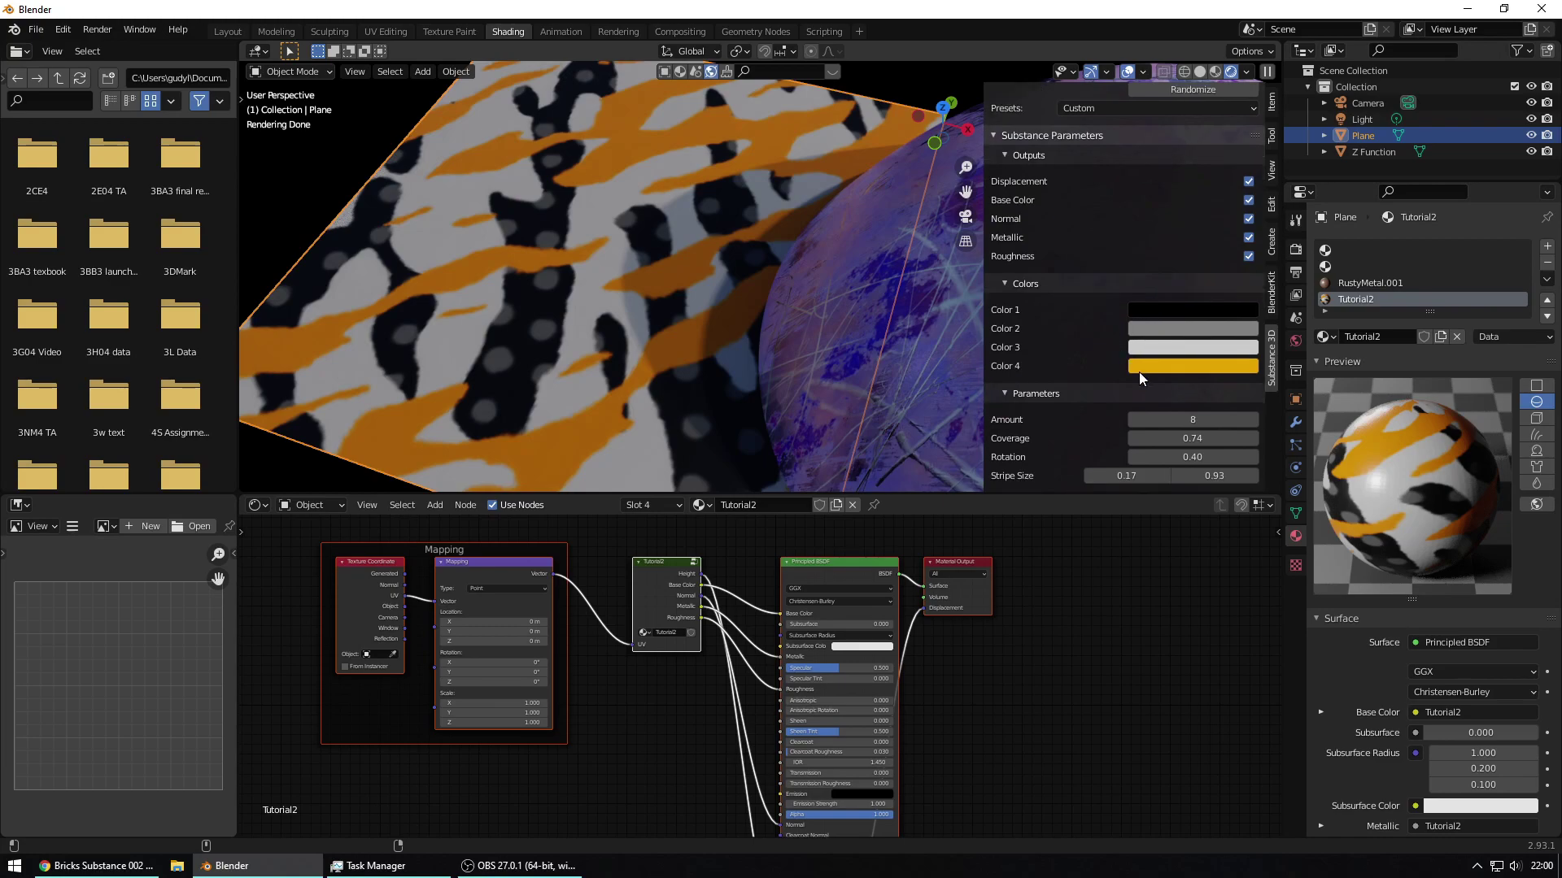
left_click(1163, 310)
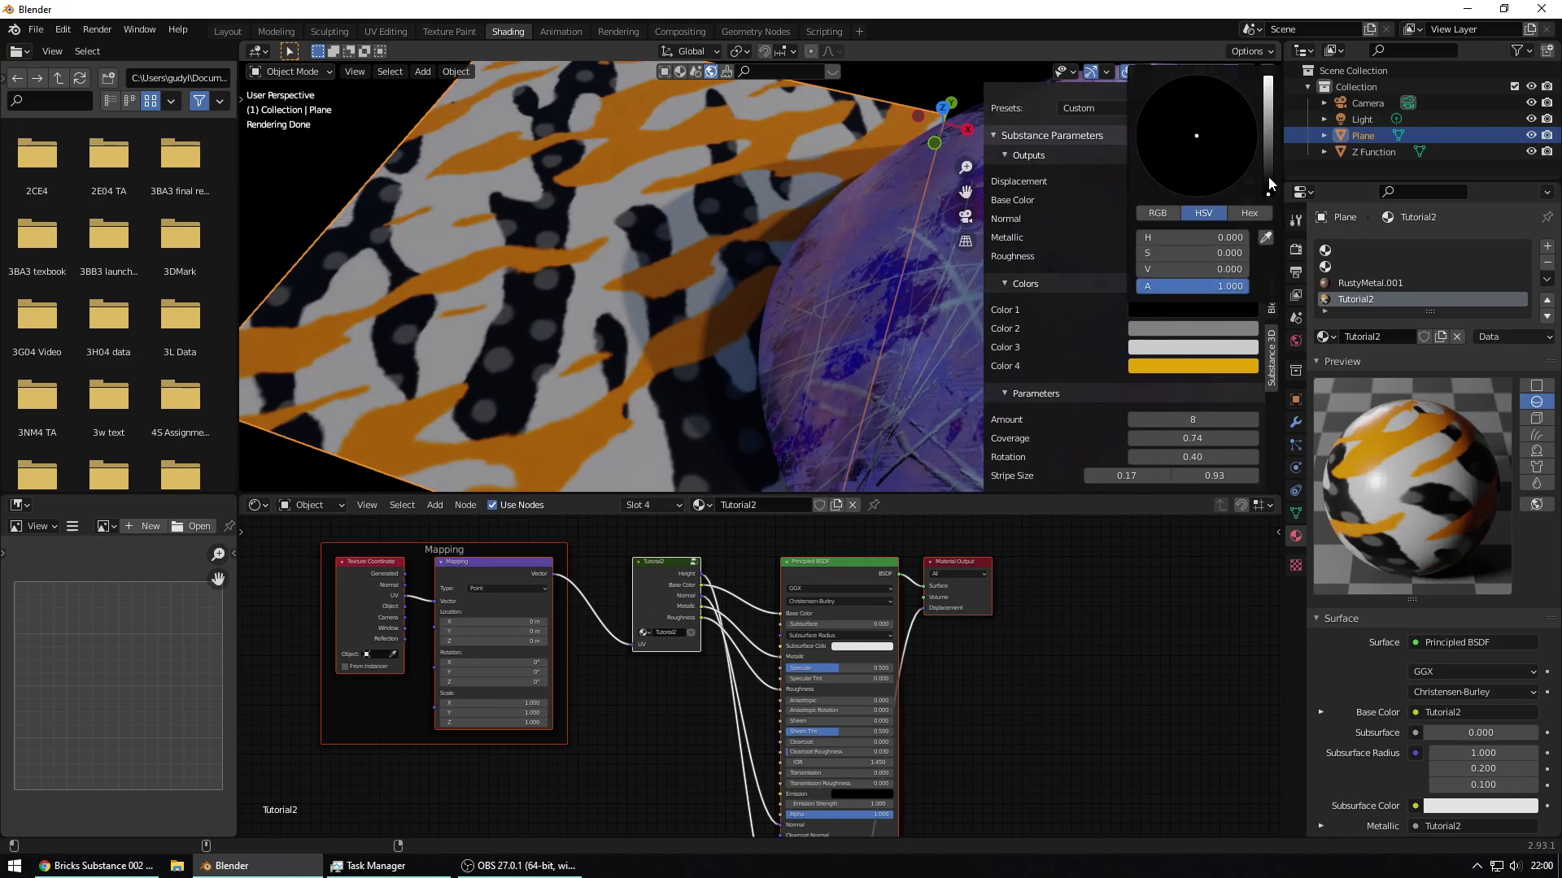
left_click_drag(1267, 178, 1267, 130)
left_click(1175, 350)
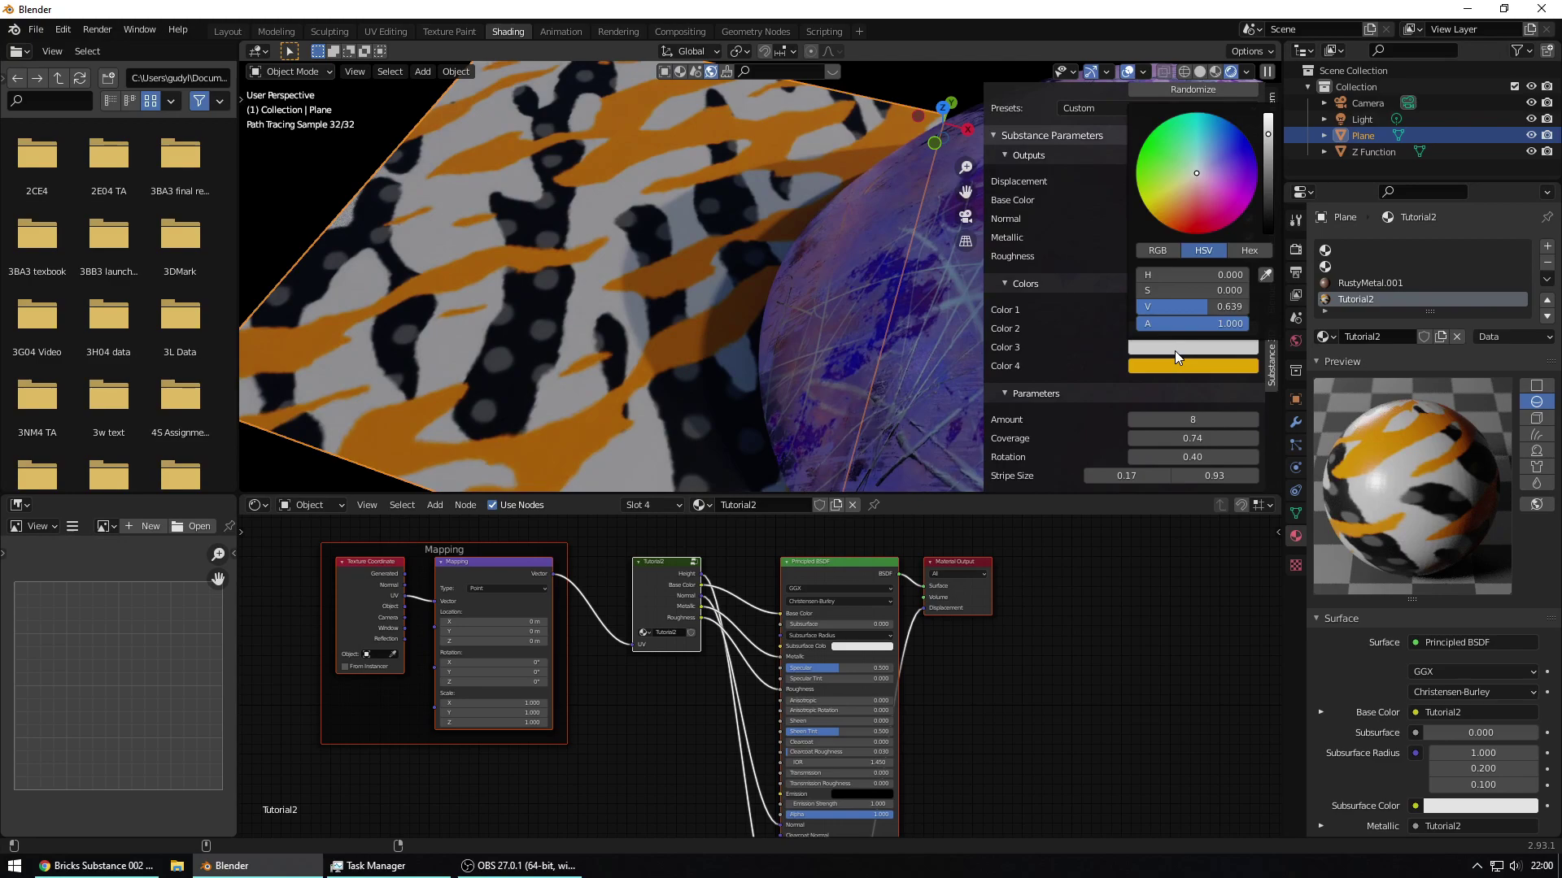
left_click(1193, 200)
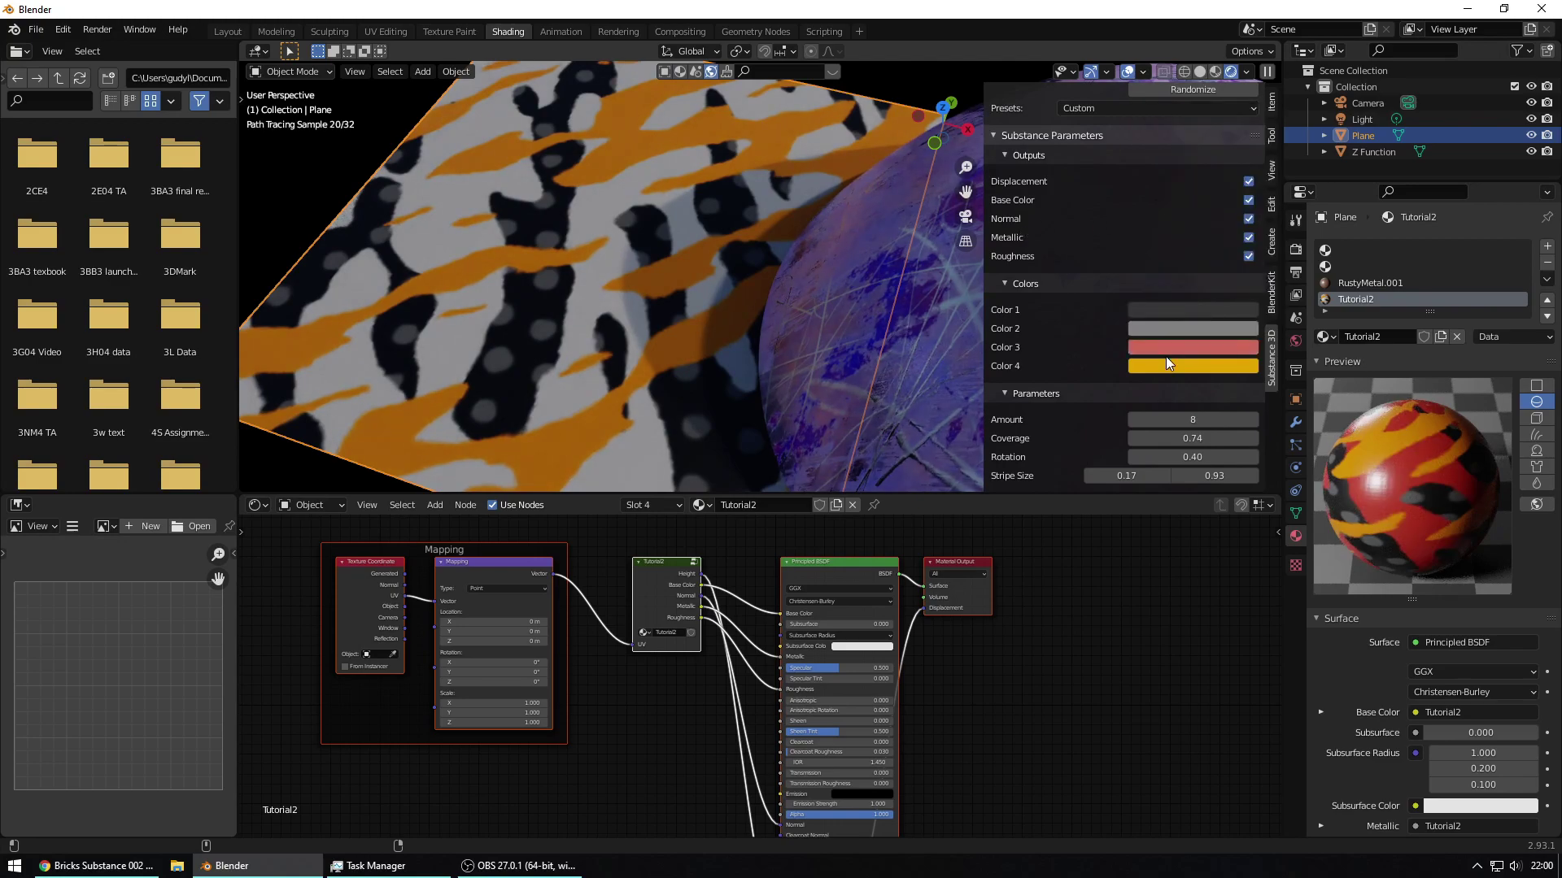
- Randomize Tutorial2's random seed once more and look through its parameters
scroll(1159, 298, "up", 5)
left_click(1165, 285)
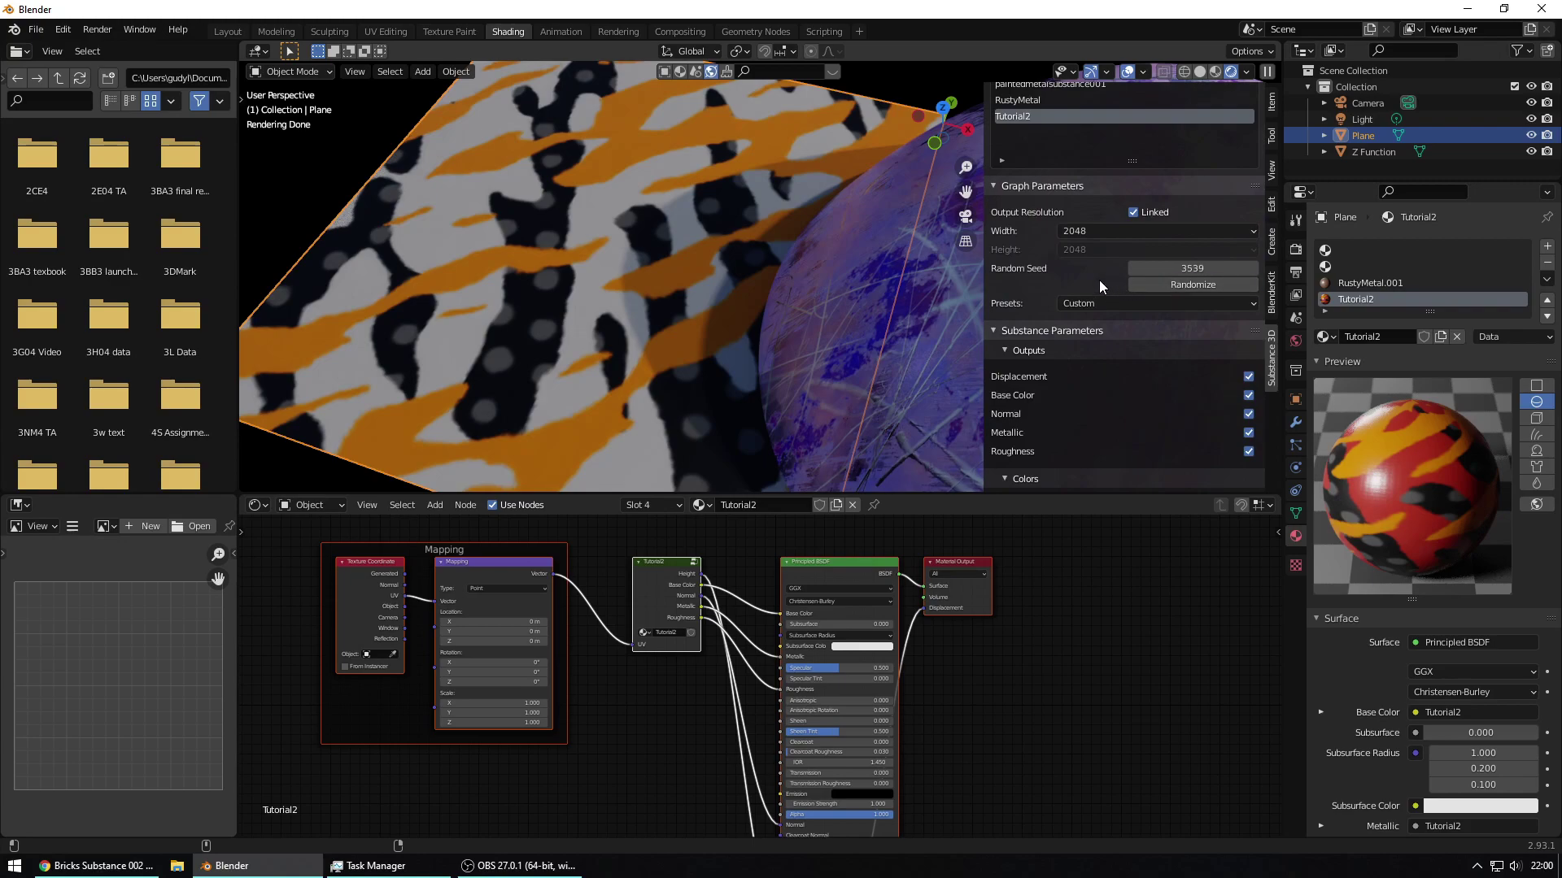
scroll(1101, 280, "down", 6)
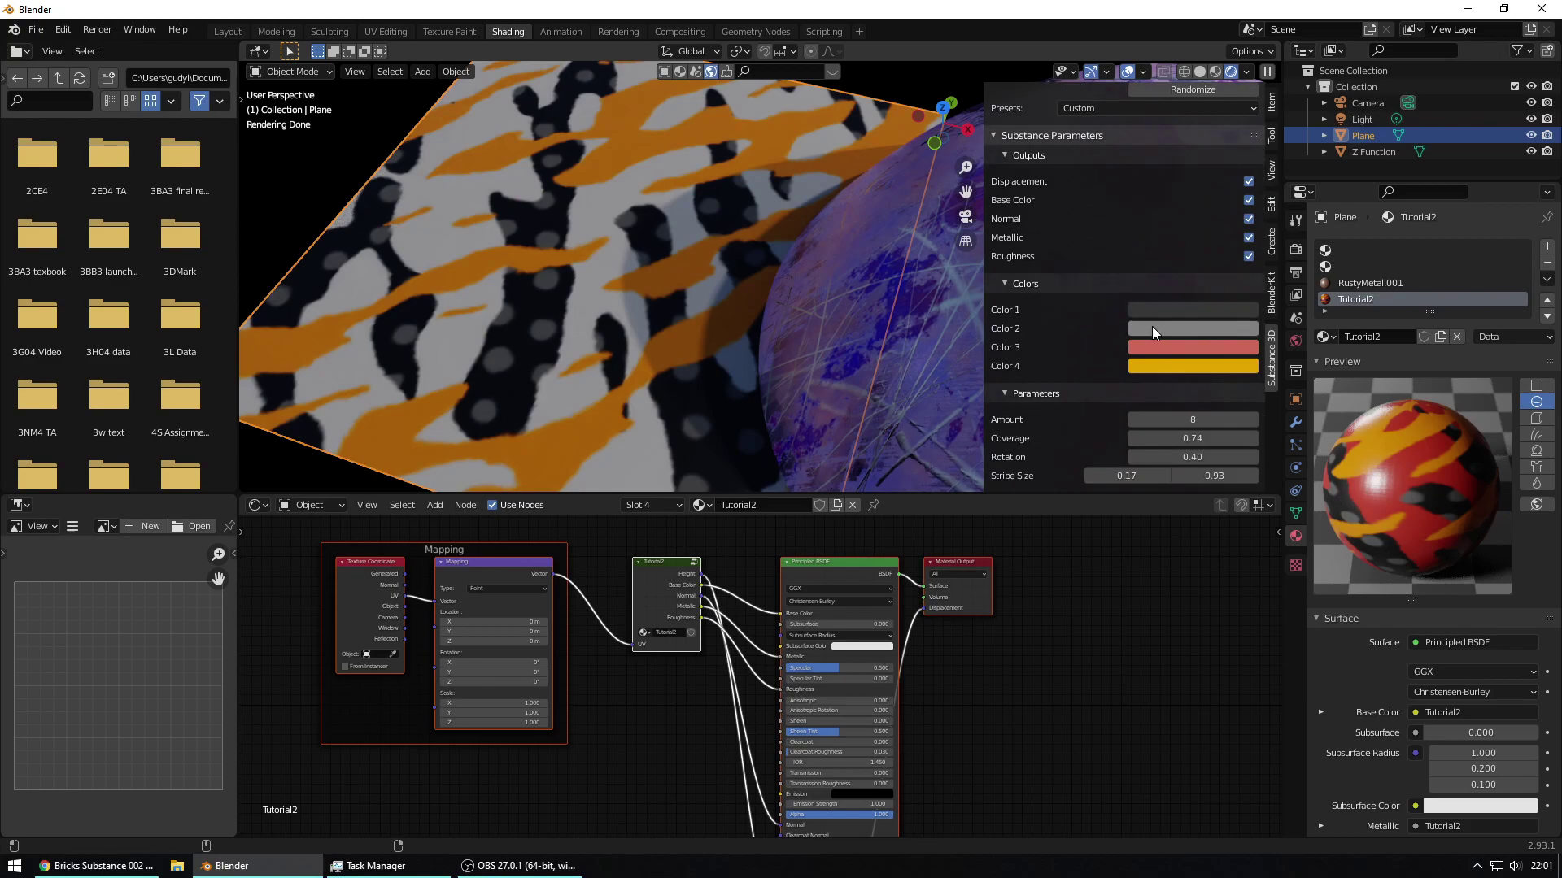
scroll(1077, 304, "up", 5)
scroll(1111, 310, "down", 5)
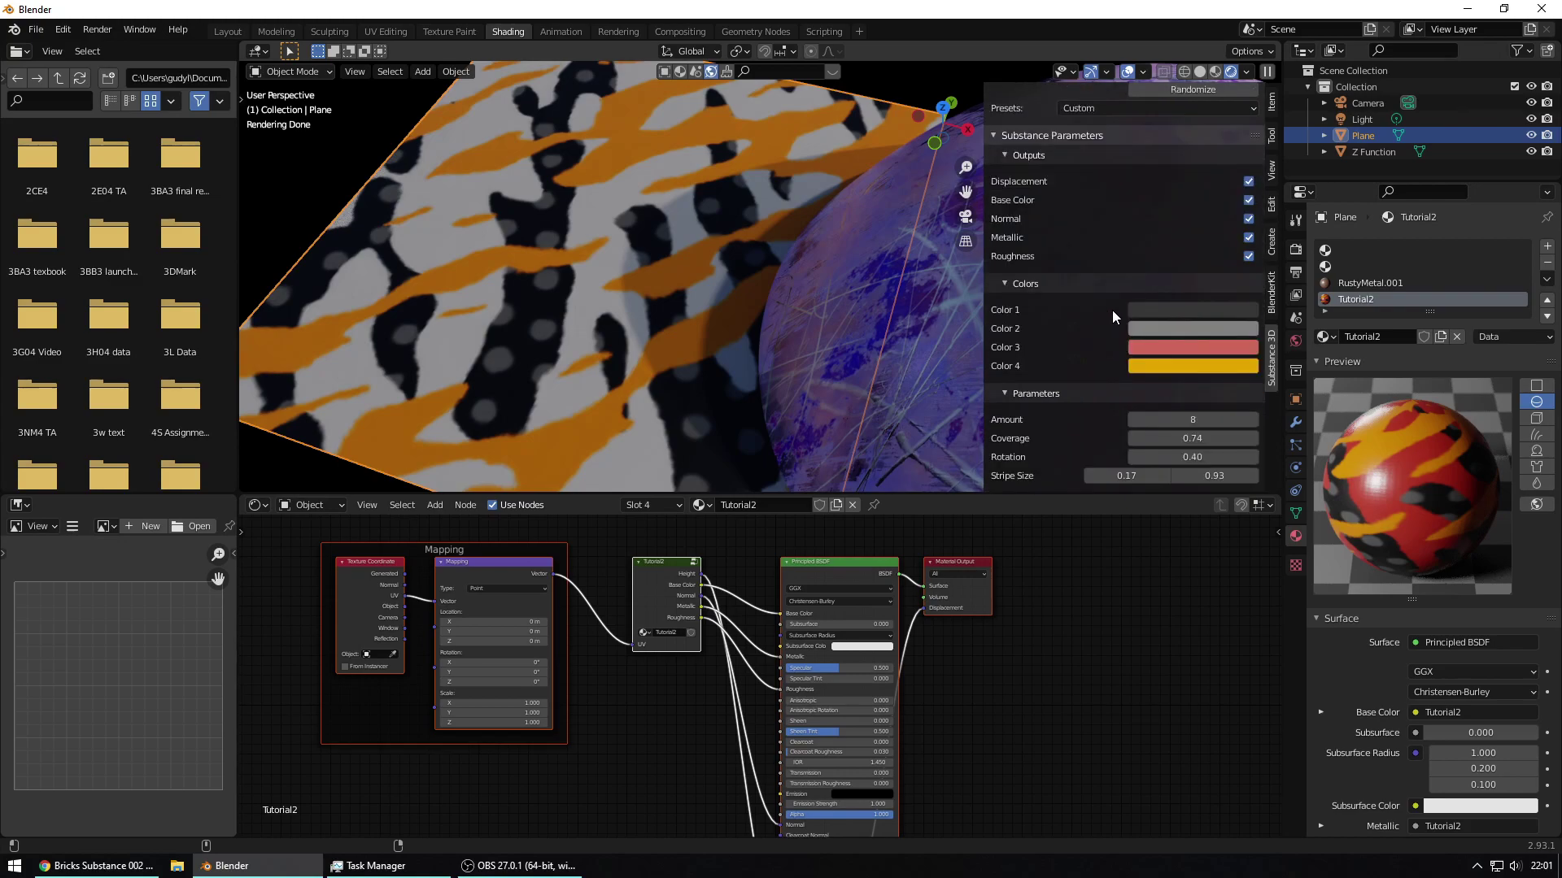
- Try a deep blue for Tutorial2's Color 3, ending with a bright green
left_click(1168, 348)
left_click(1237, 148)
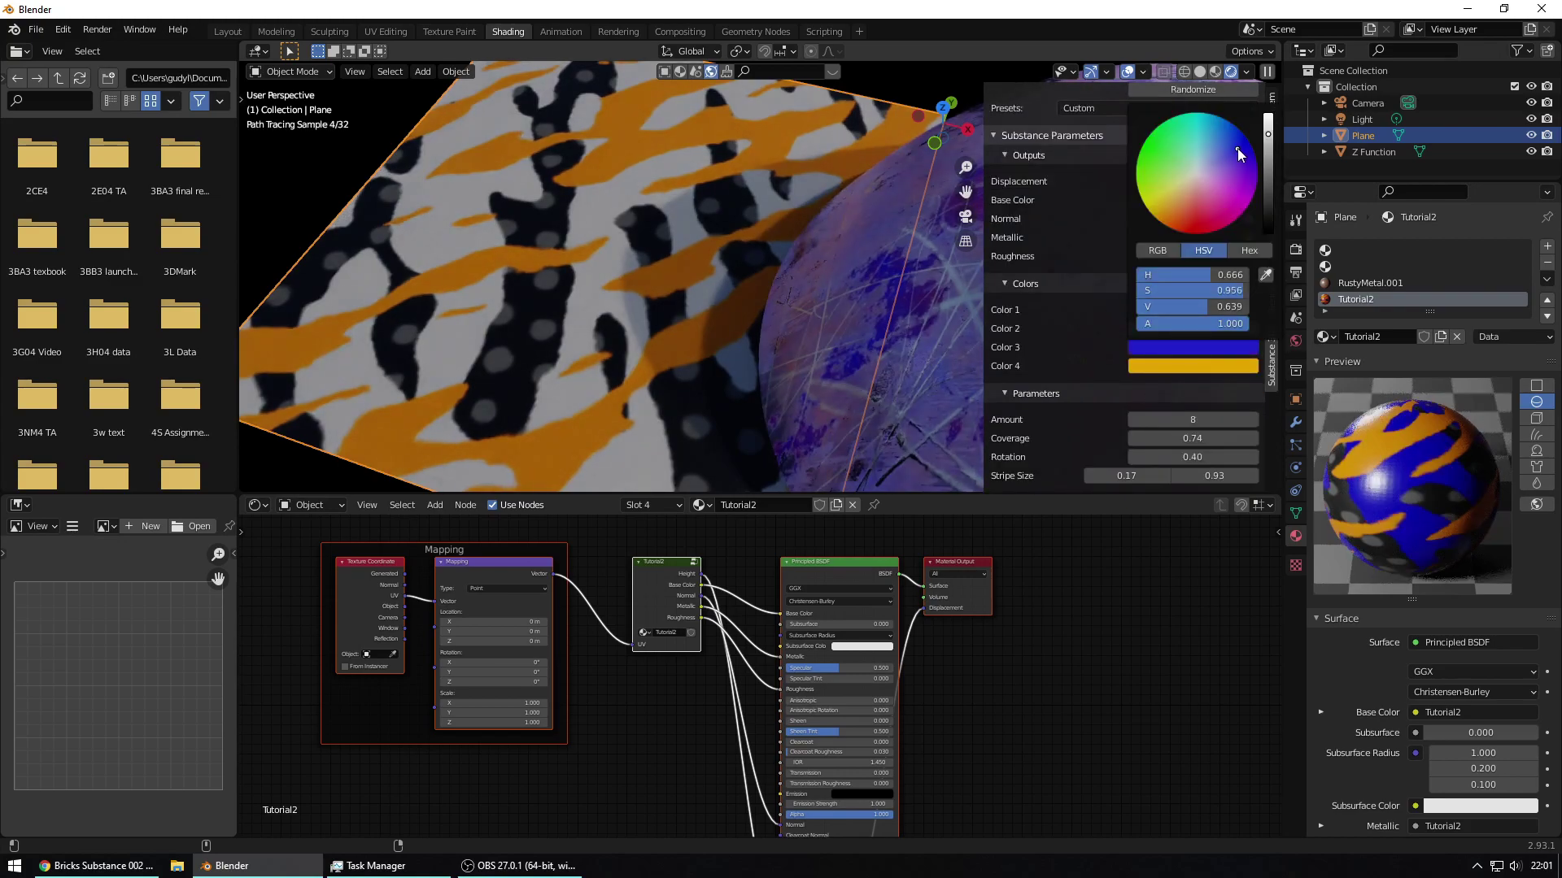
left_click(1176, 347)
left_click(1155, 164)
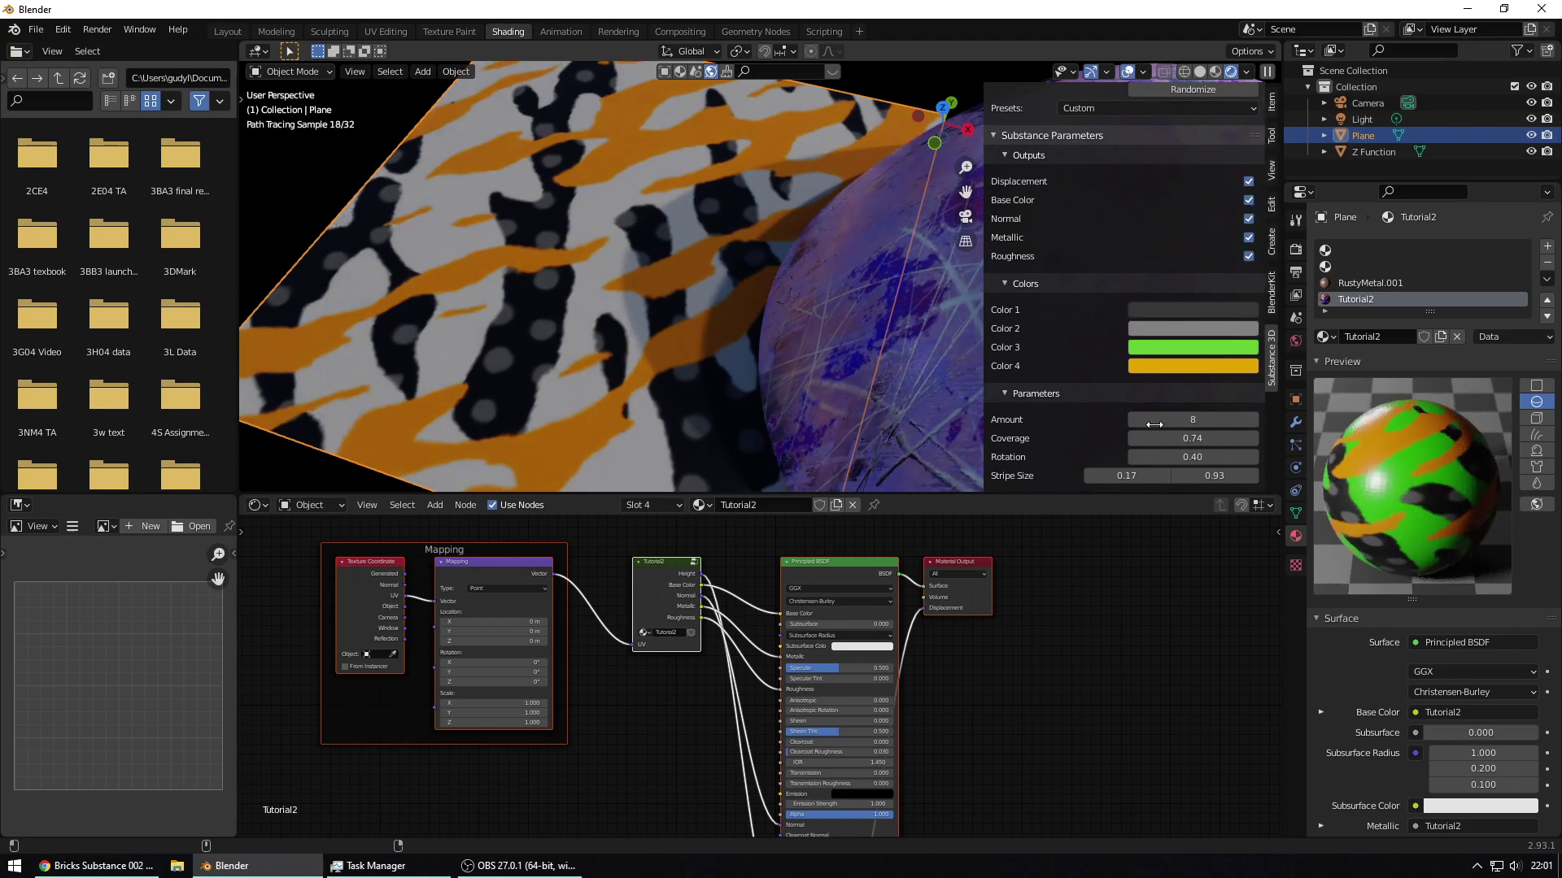
- Set Tutorial2's Amount to 12, Coverage to 0.94 and Rotation to 0.91
mouse_move(1154, 425)
left_mouse_down()
mouse_move(1189, 425)
mouse_move(1163, 421)
left_mouse_up()
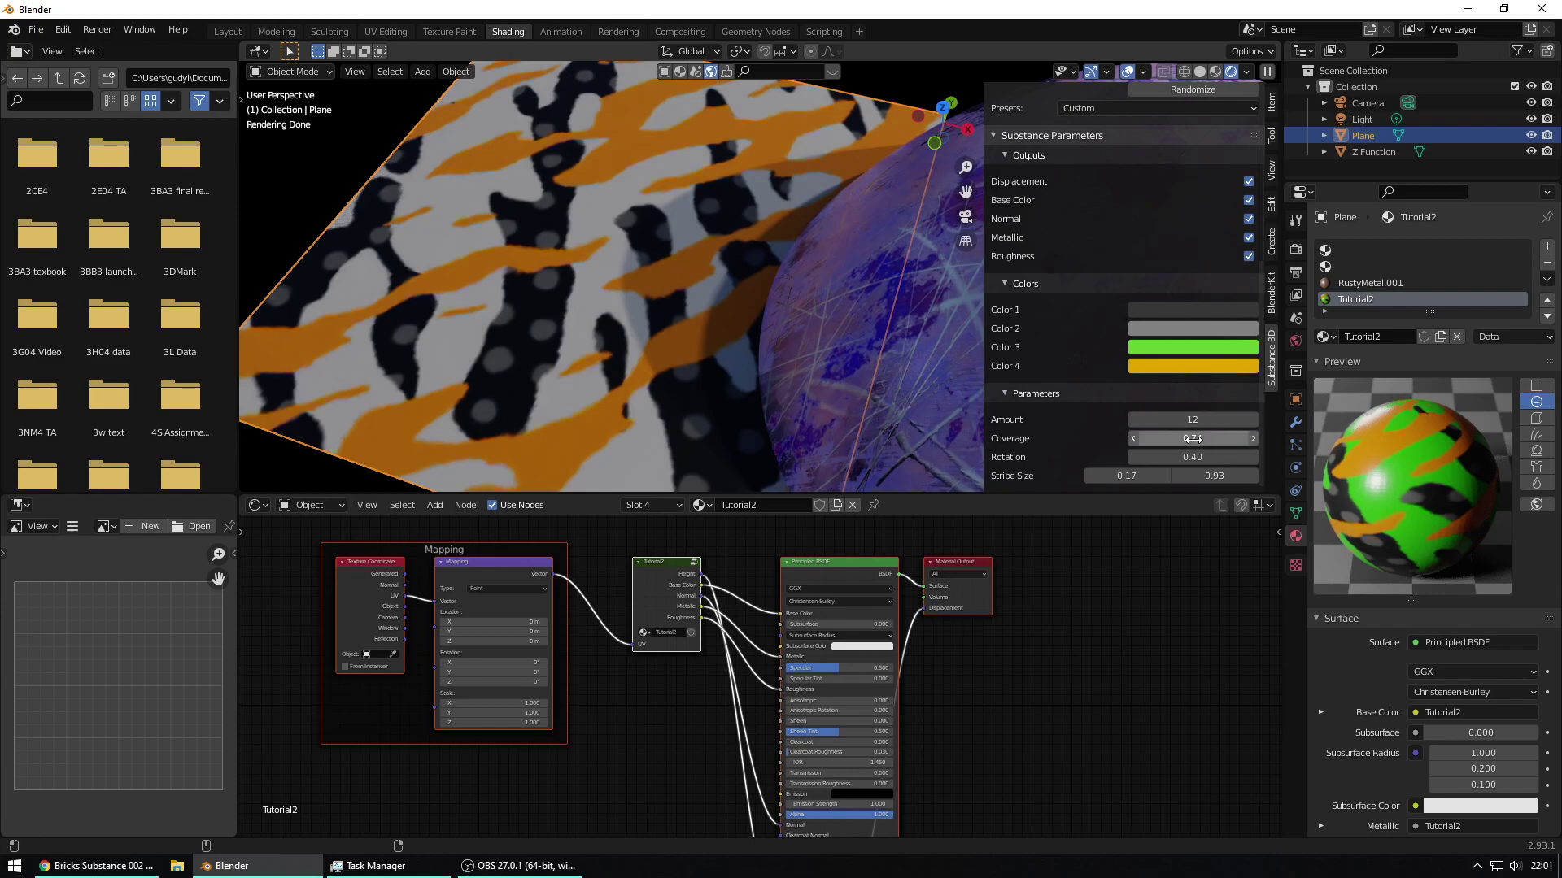
left_click_drag(1191, 440, 1204, 442)
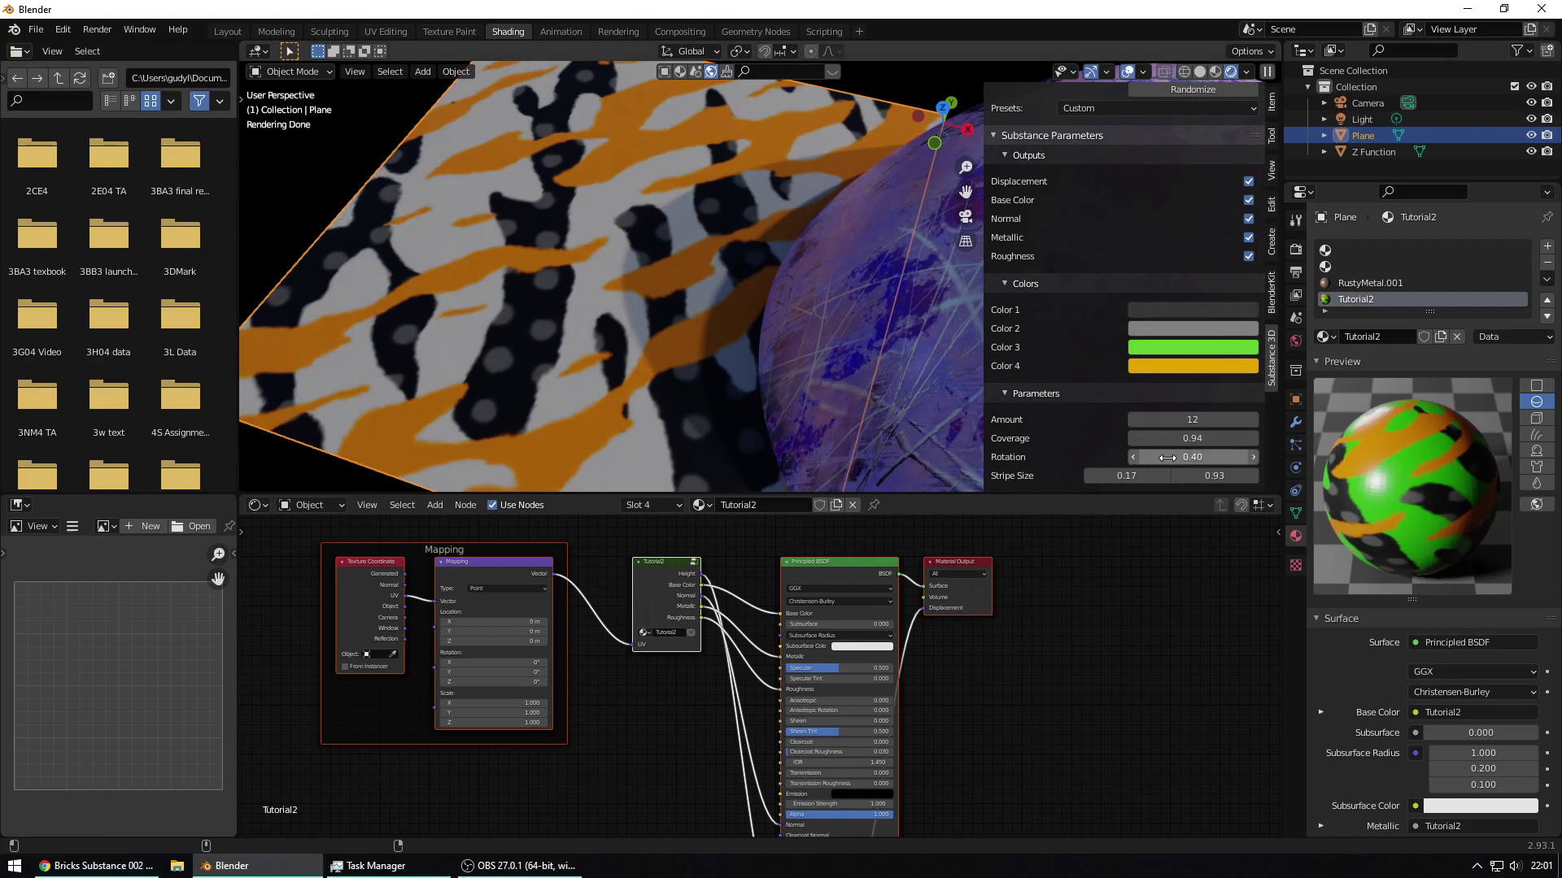
left_click_drag(1200, 462, 1244, 462)
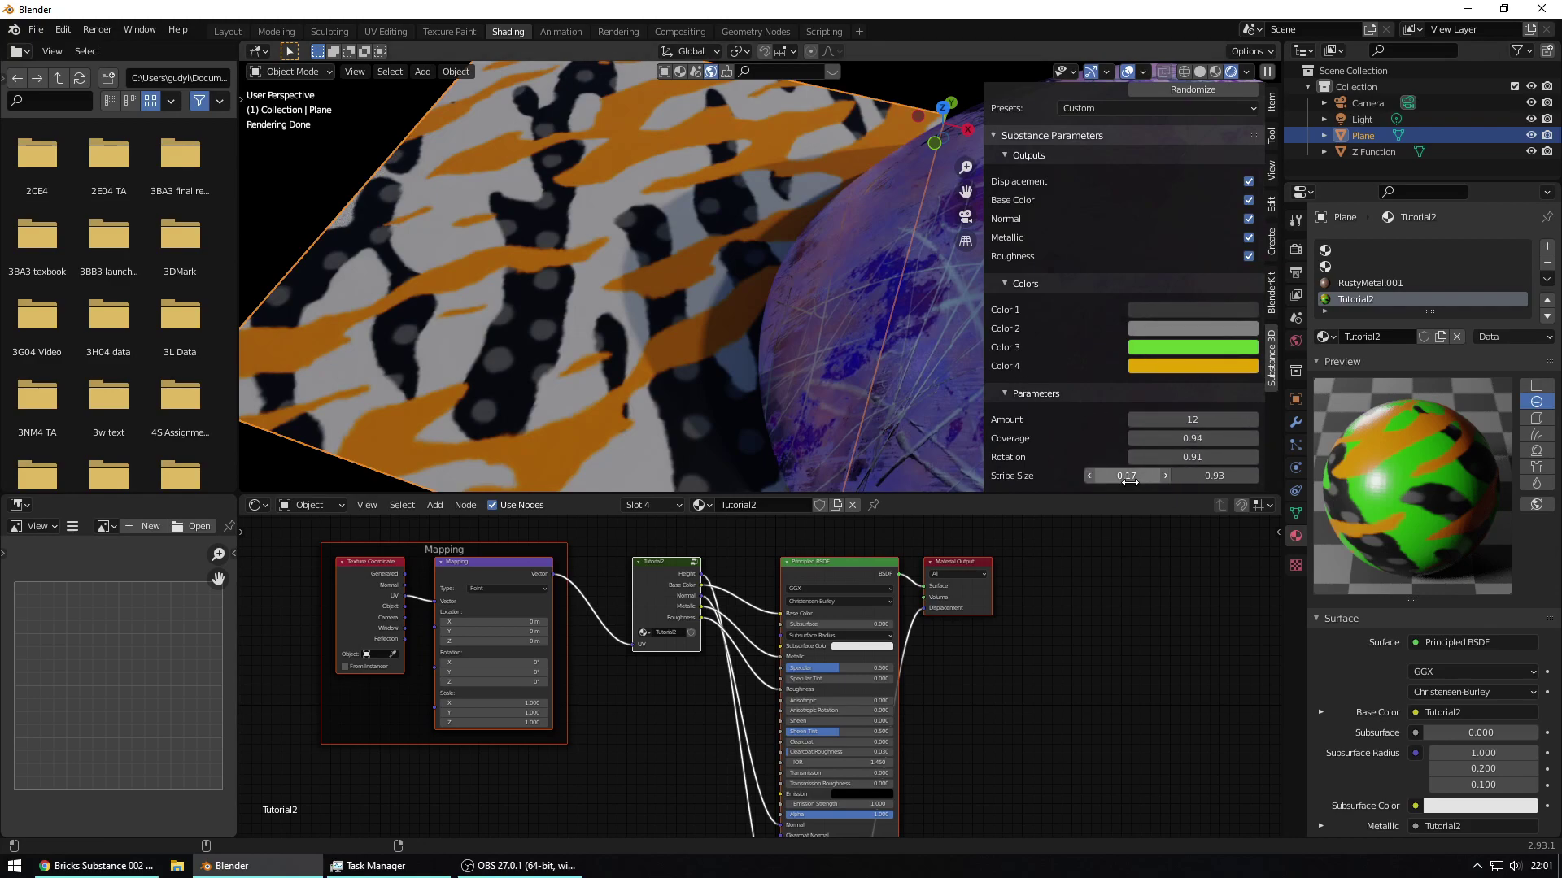
- Set Tutorial2's Stripe Size to 0.38 and 0.82, and refresh the plane's rendered shading through Material Preview
left_click_drag(1126, 476, 1225, 475)
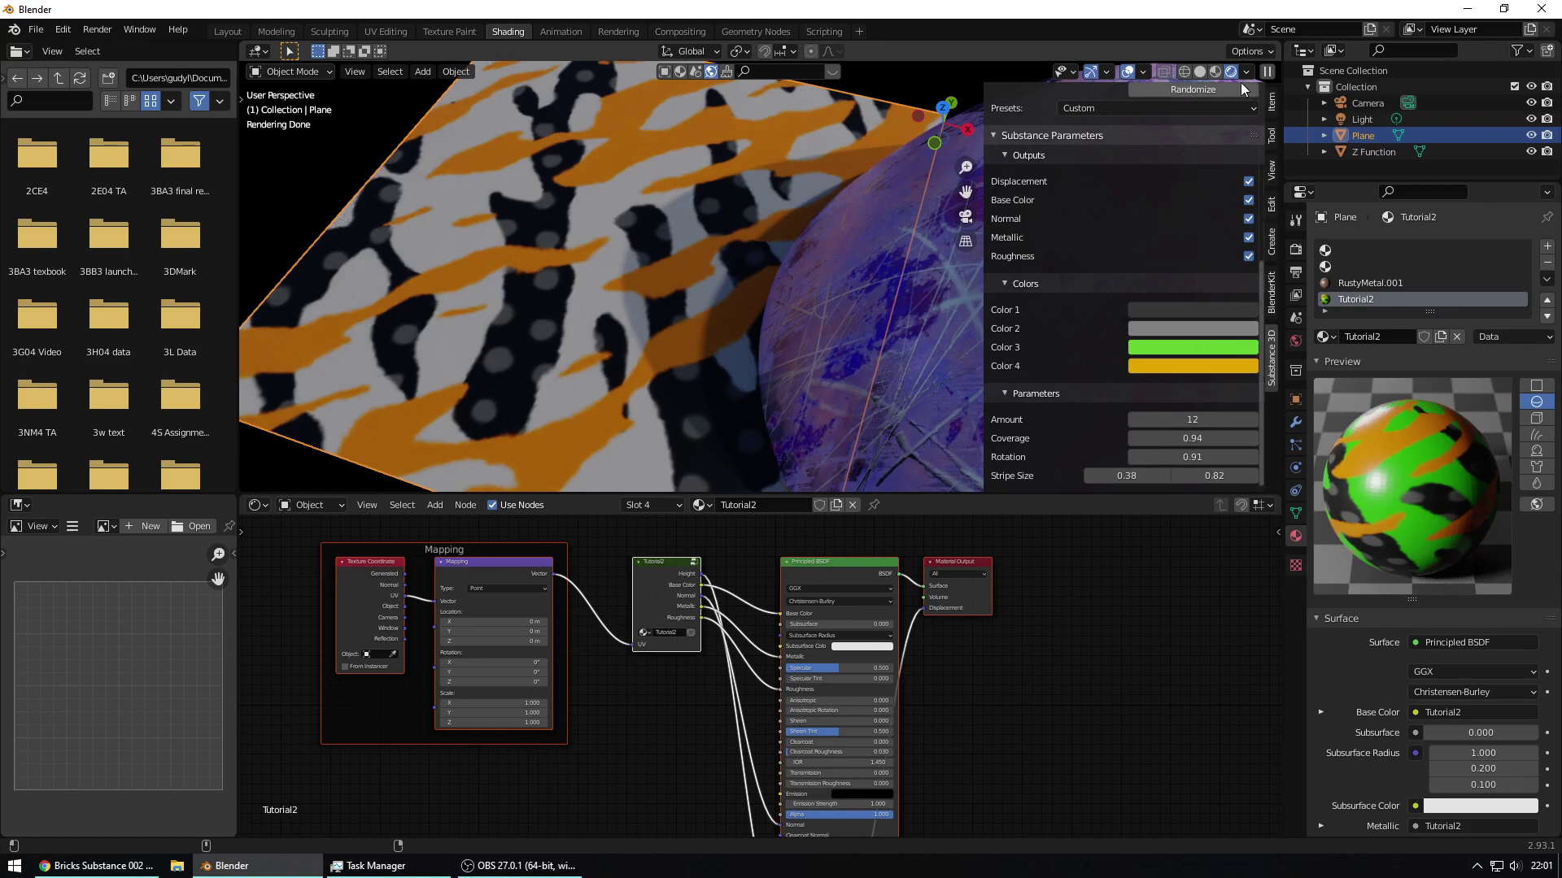
left_click(1219, 72)
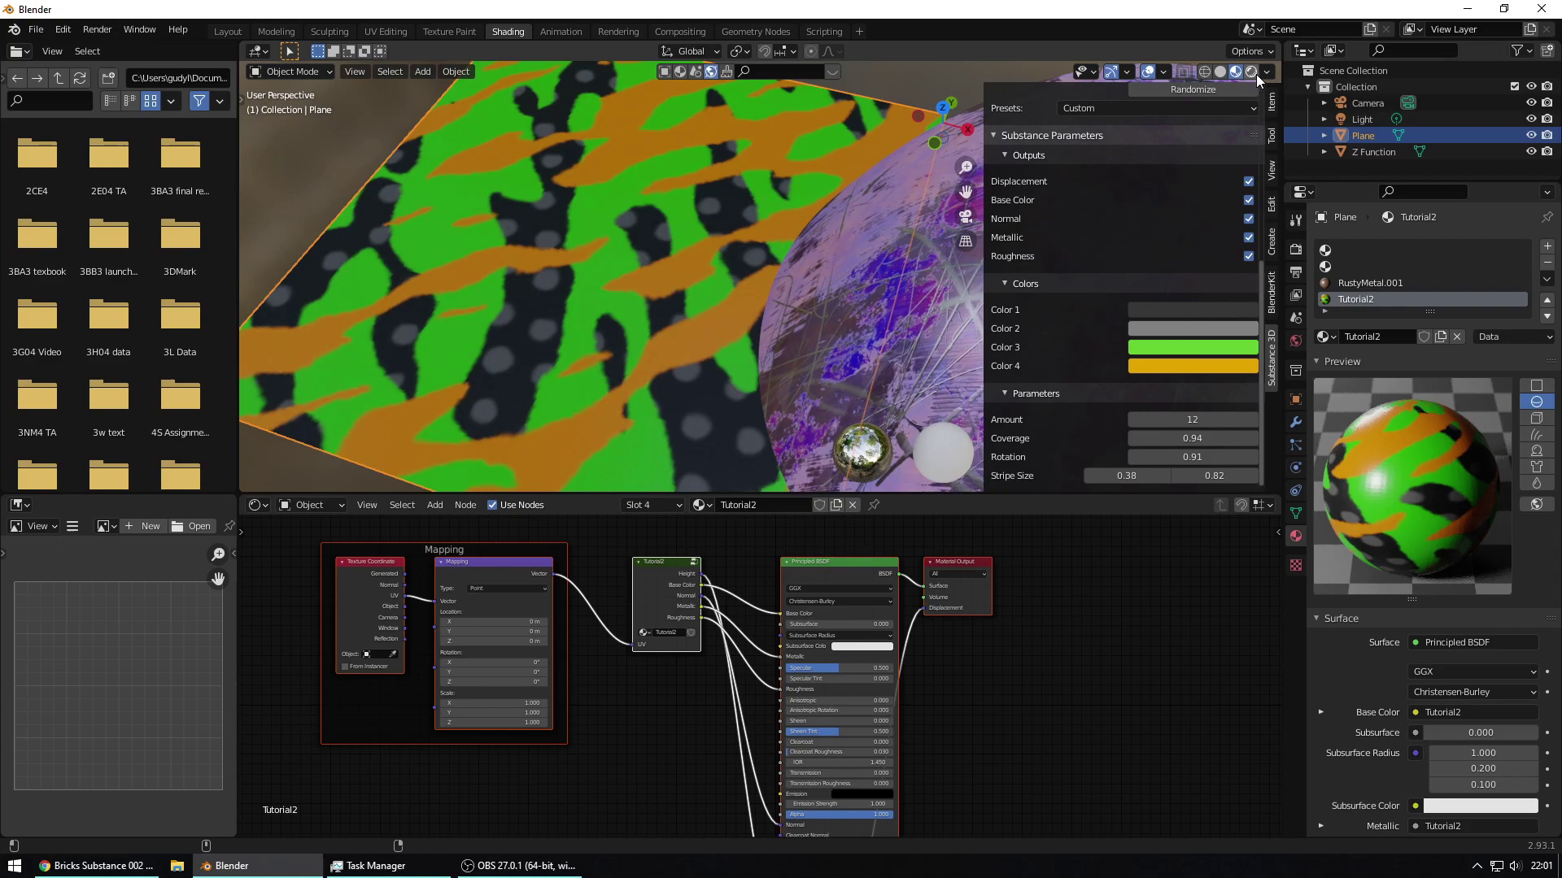
left_click(1256, 74)
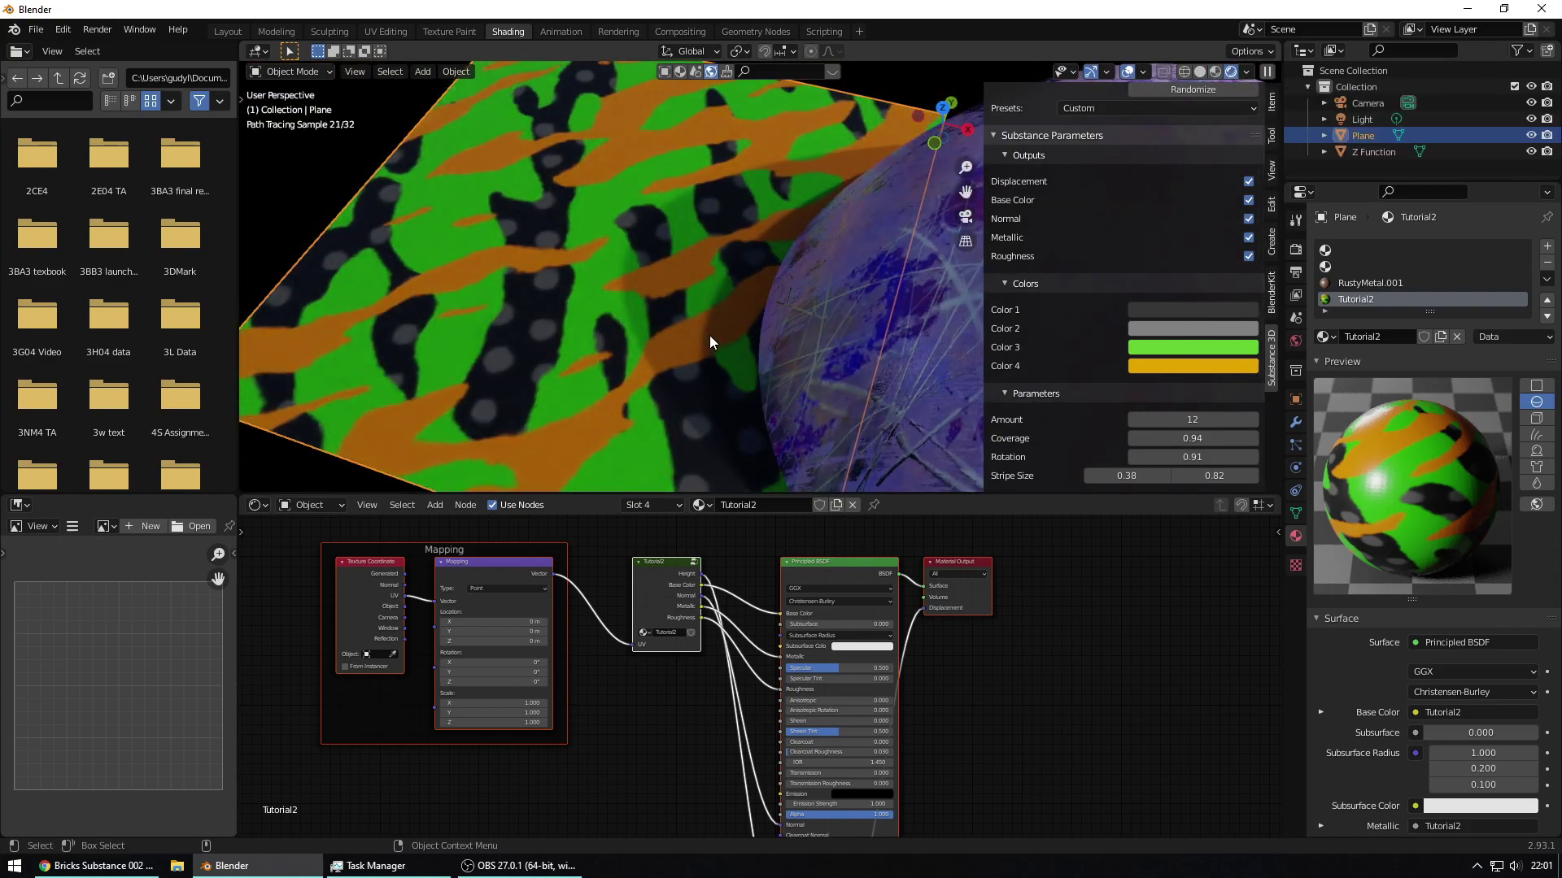
- Change Tutorial2's Color 2 to dark red and reselect the plane
left_click(1160, 330)
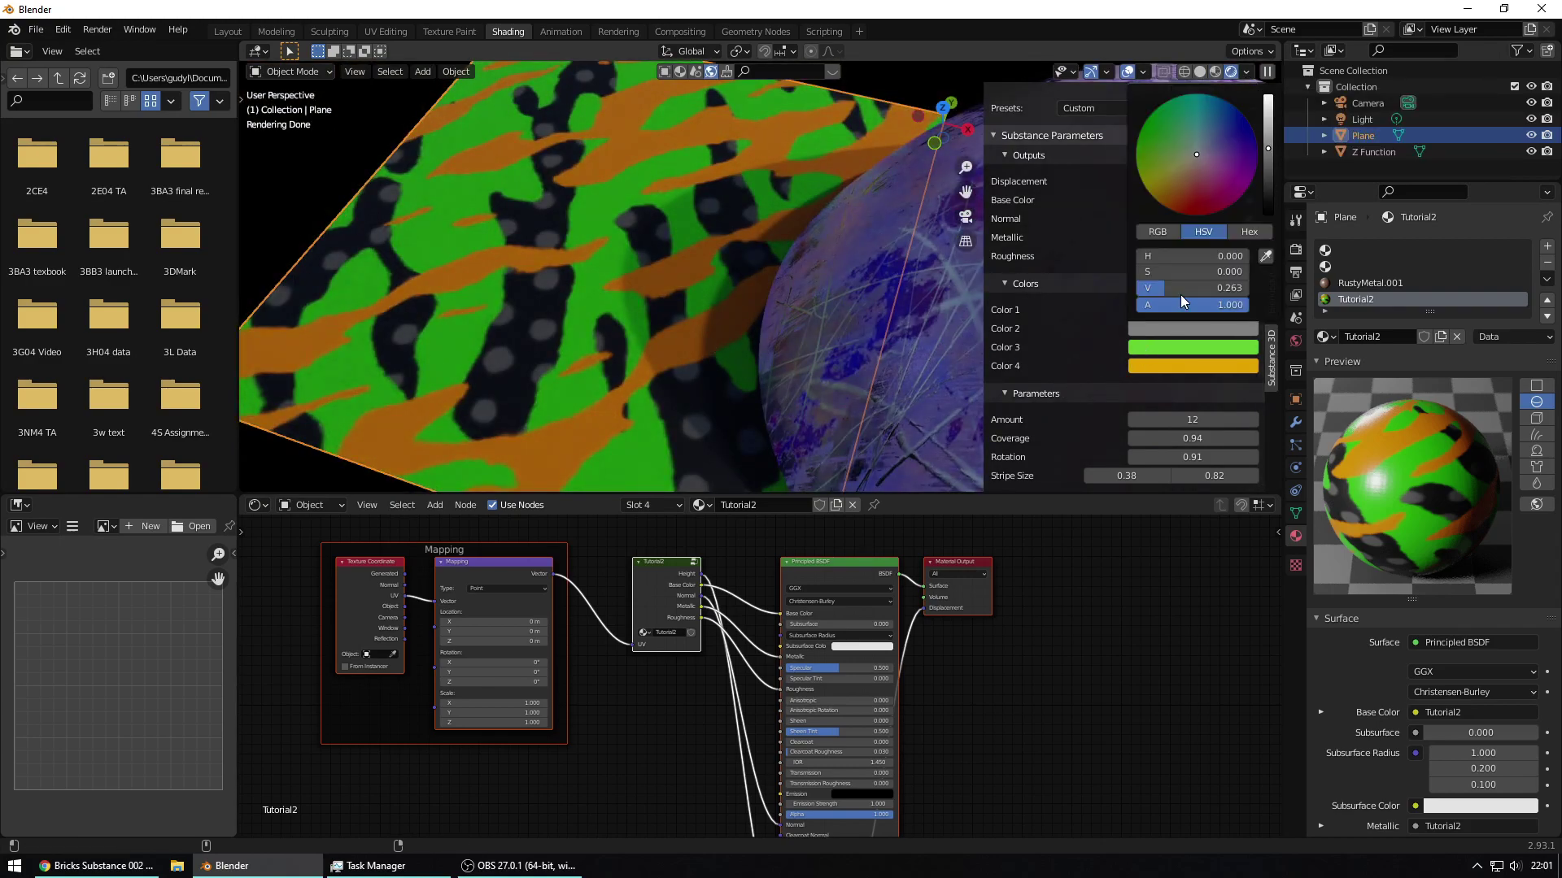
left_click(1199, 202)
left_click(964, 360)
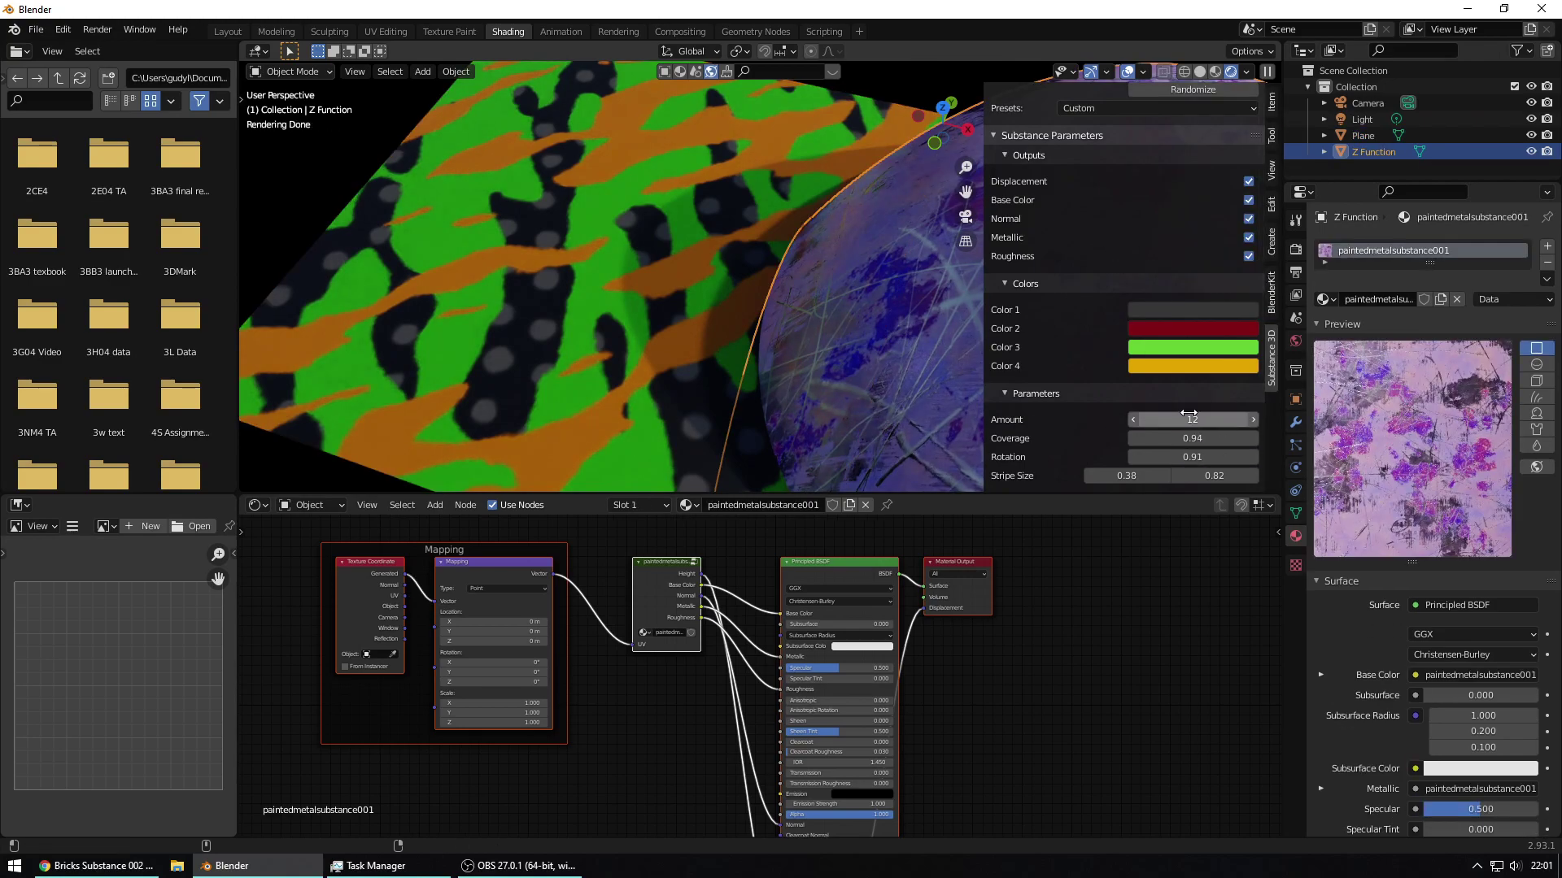
left_click(714, 246)
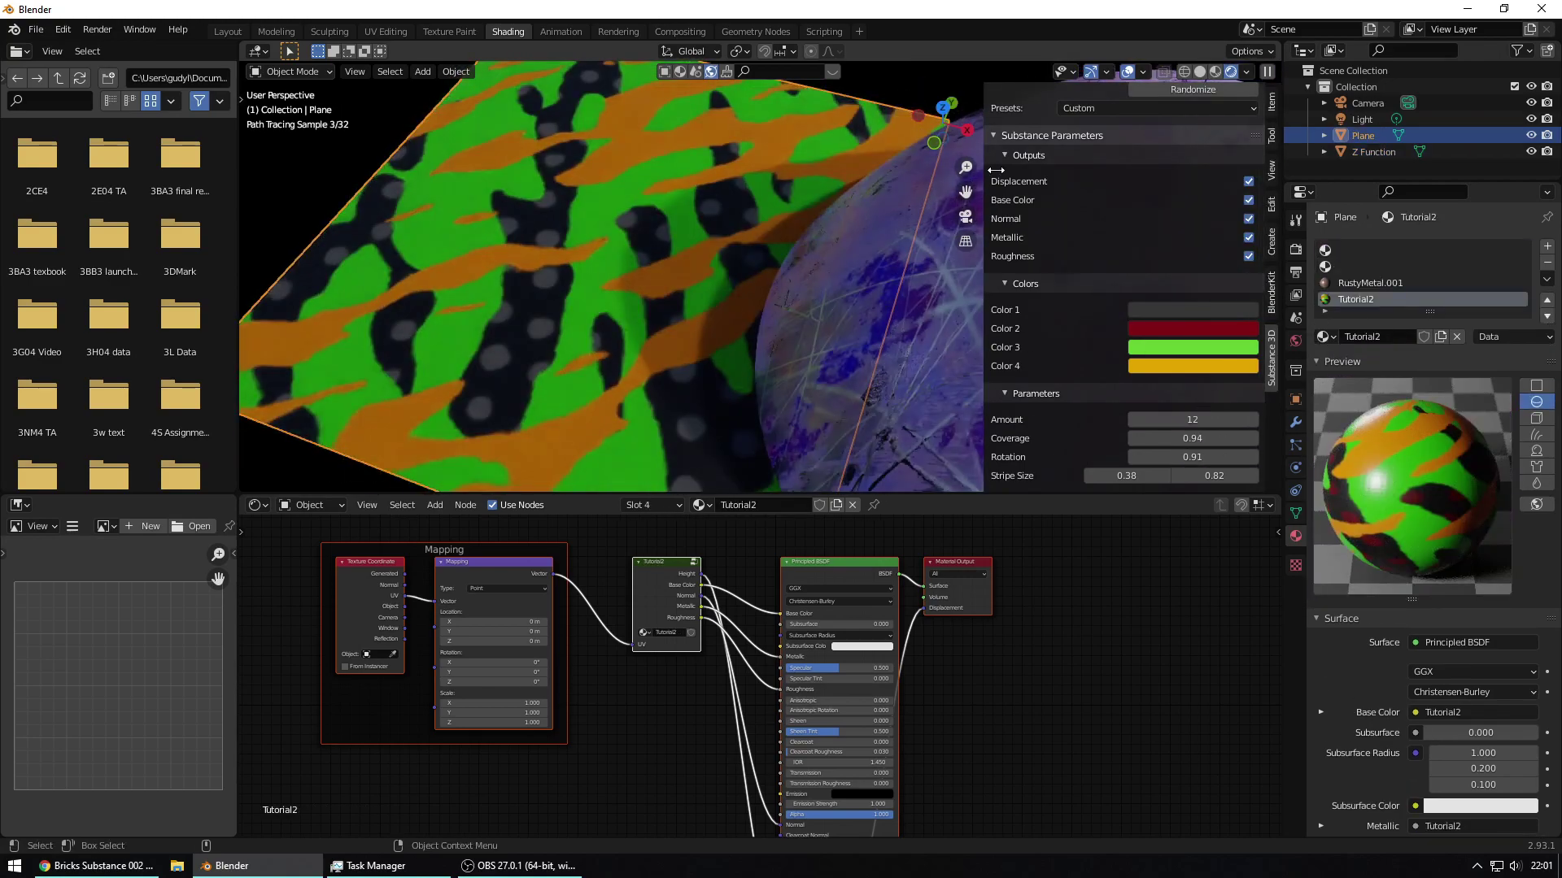
- Load brickssubstance002.sbsar from the Downloads folder and apply it to the plane as its material
scroll(1071, 210, "up", 10)
left_click(1189, 137)
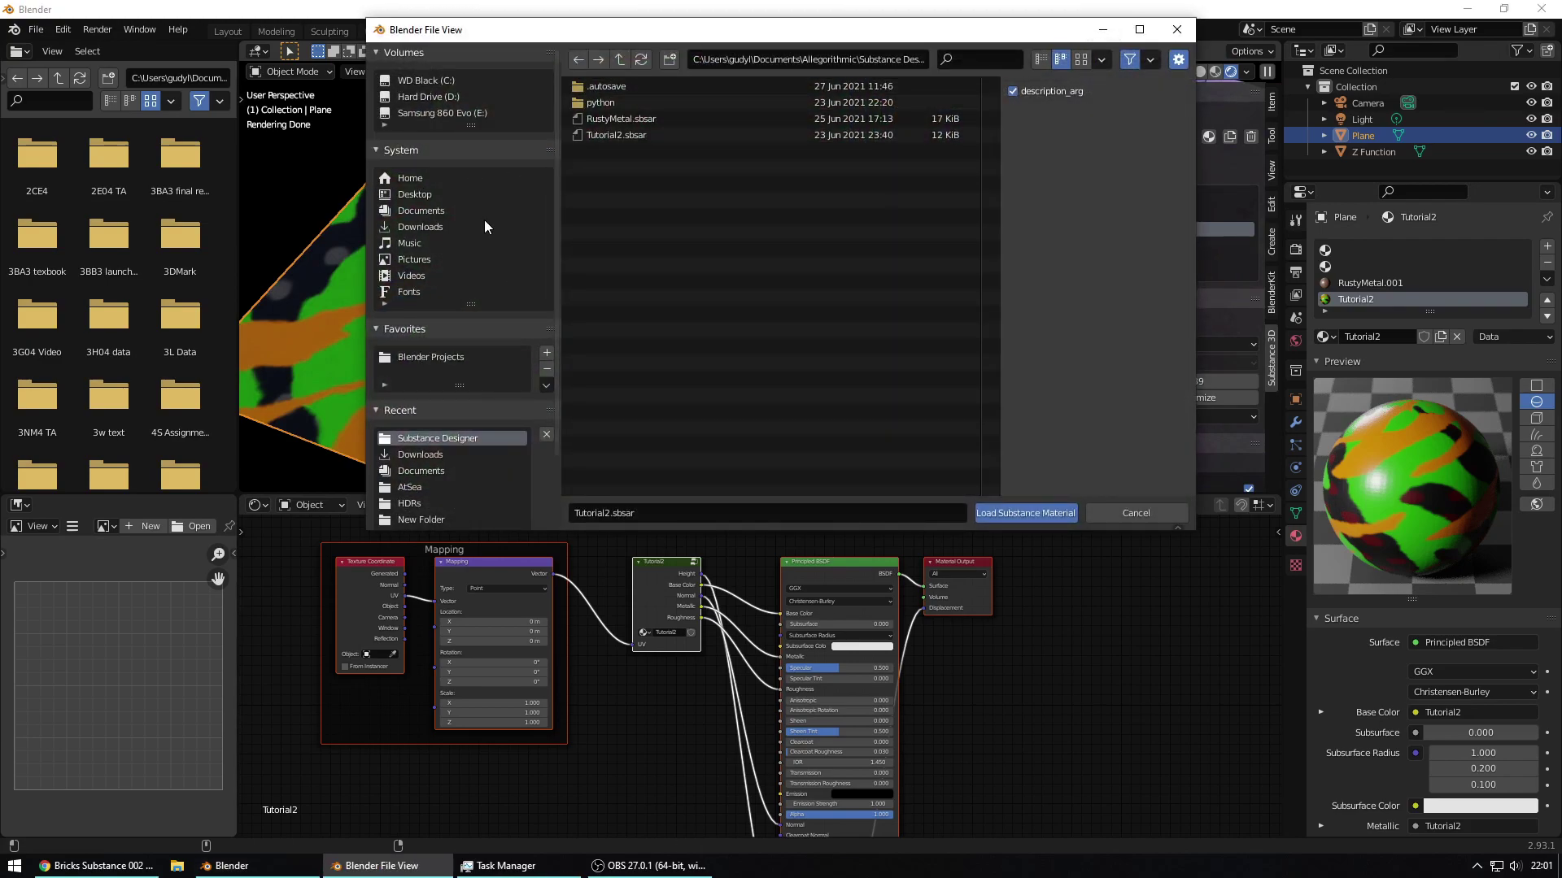
left_click(424, 455)
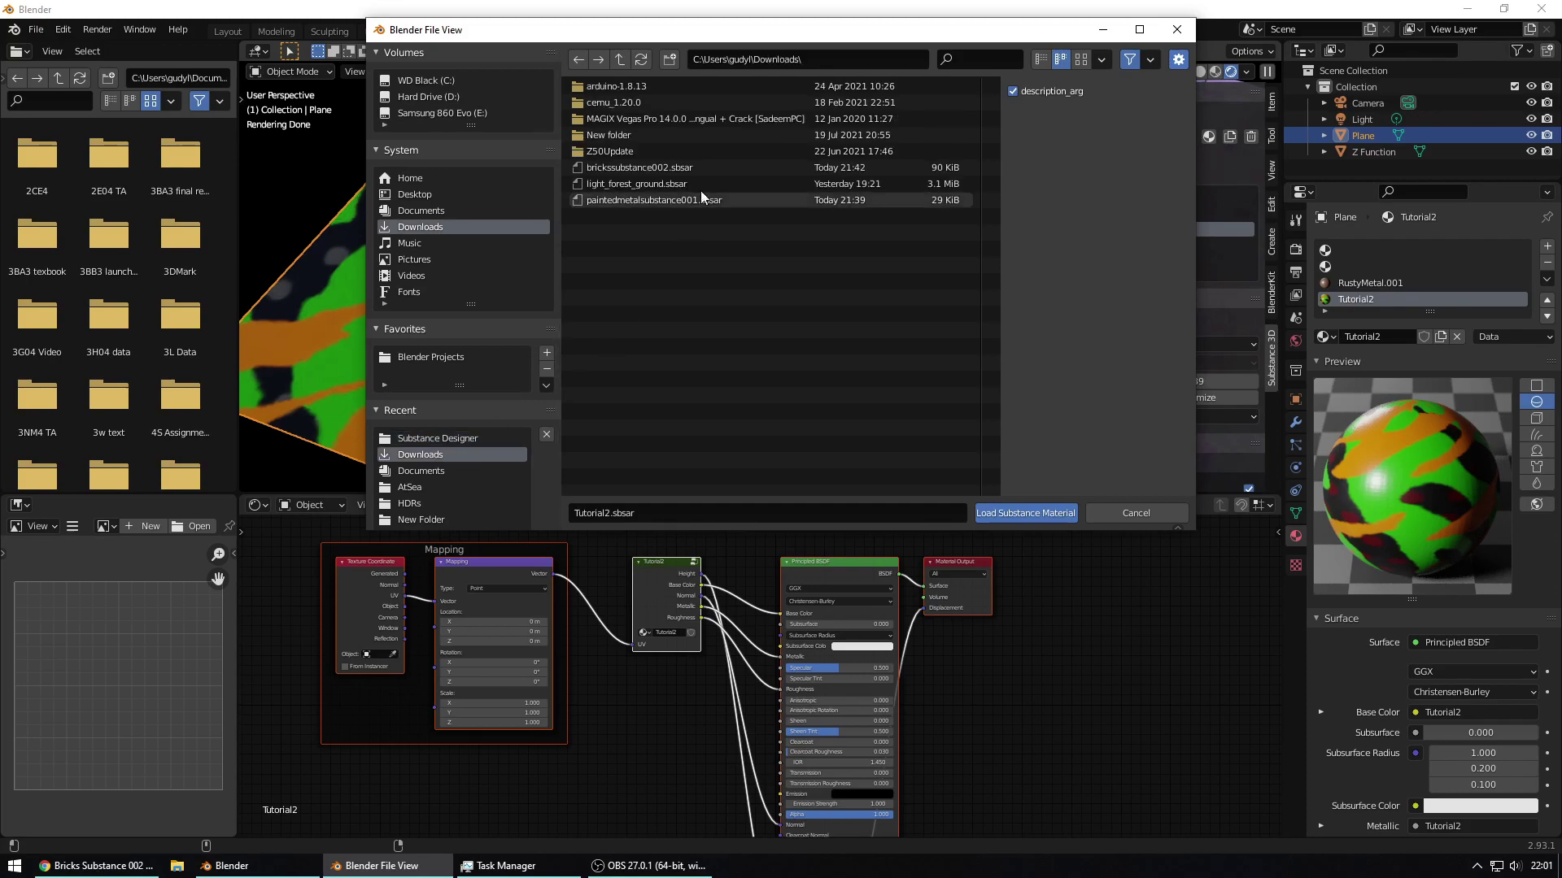
left_click(629, 170)
double_click(629, 170)
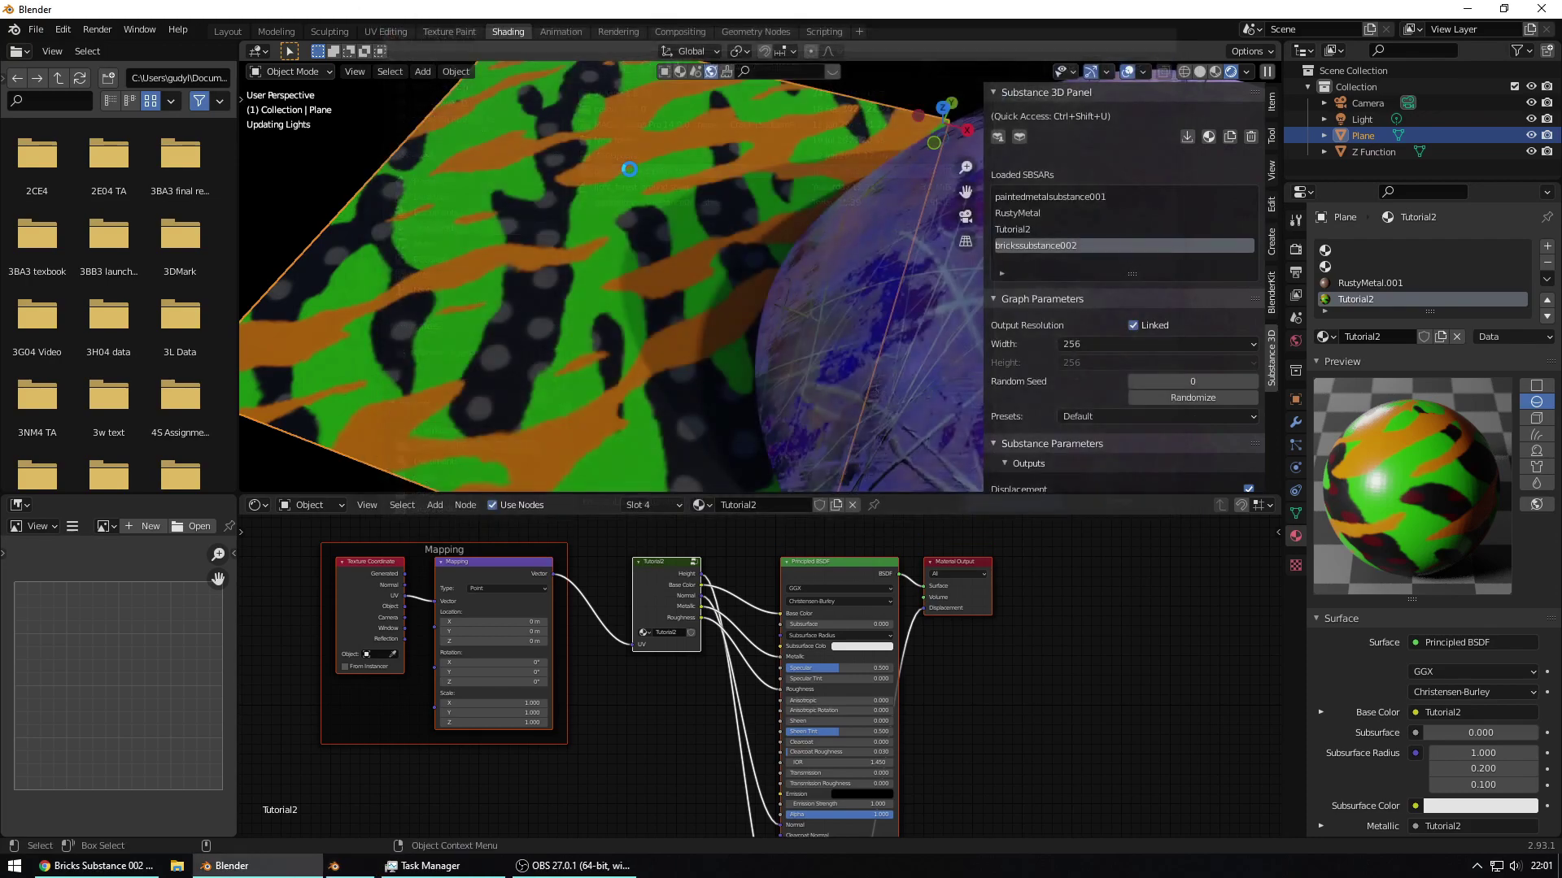
left_click(1209, 136)
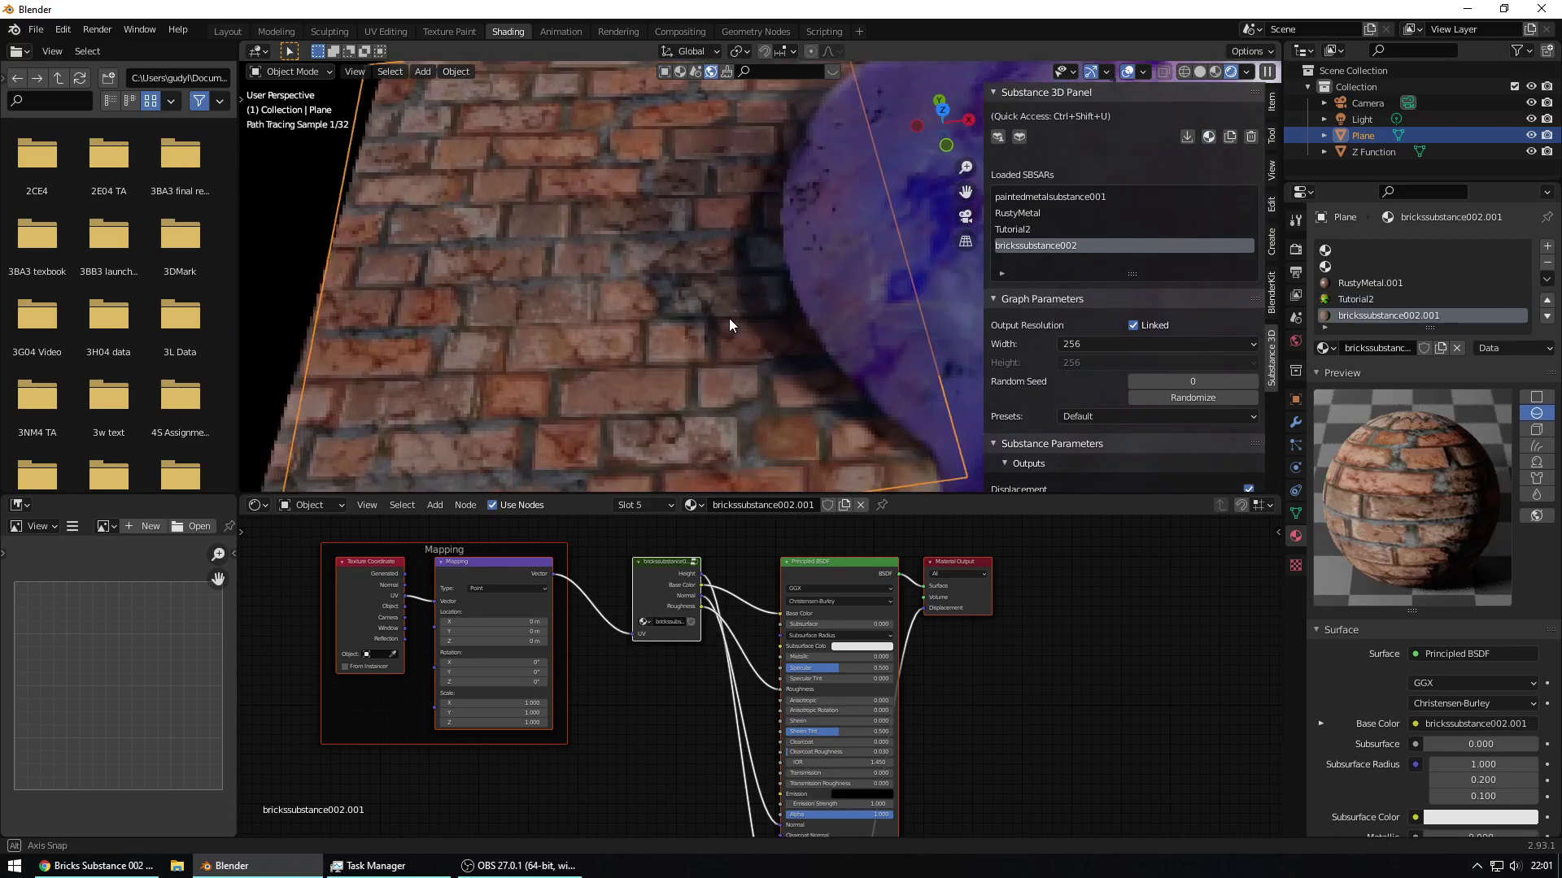
middle_click_drag(729, 325, 780, 285)
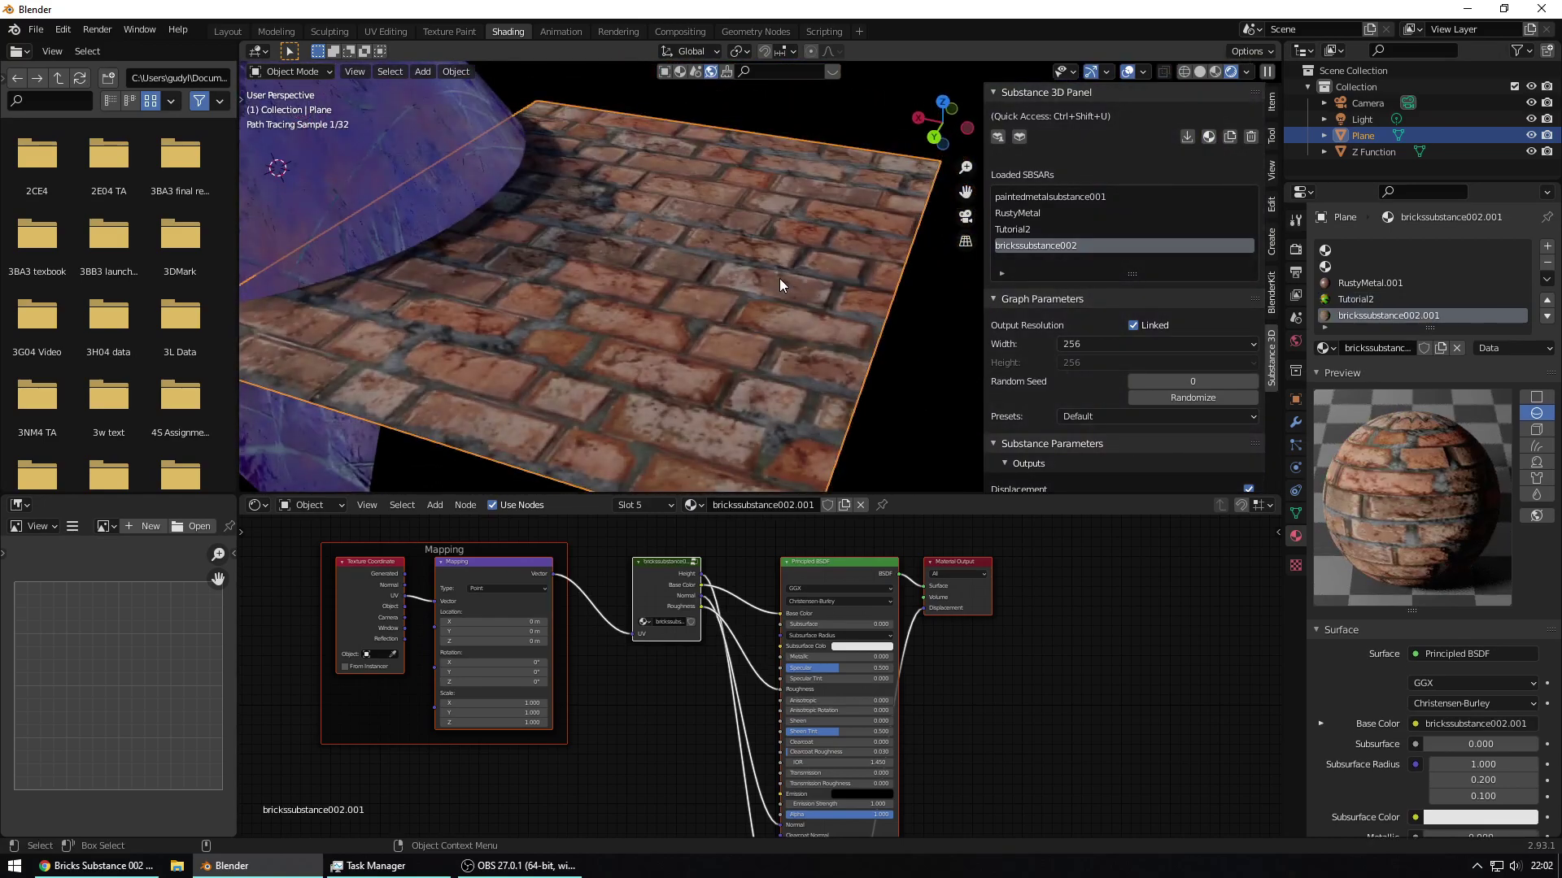
- Set the brick substance's output width to 2048 and try several material preview shapes, ending with the flat one
left_click(1091, 344)
left_click(1061, 461)
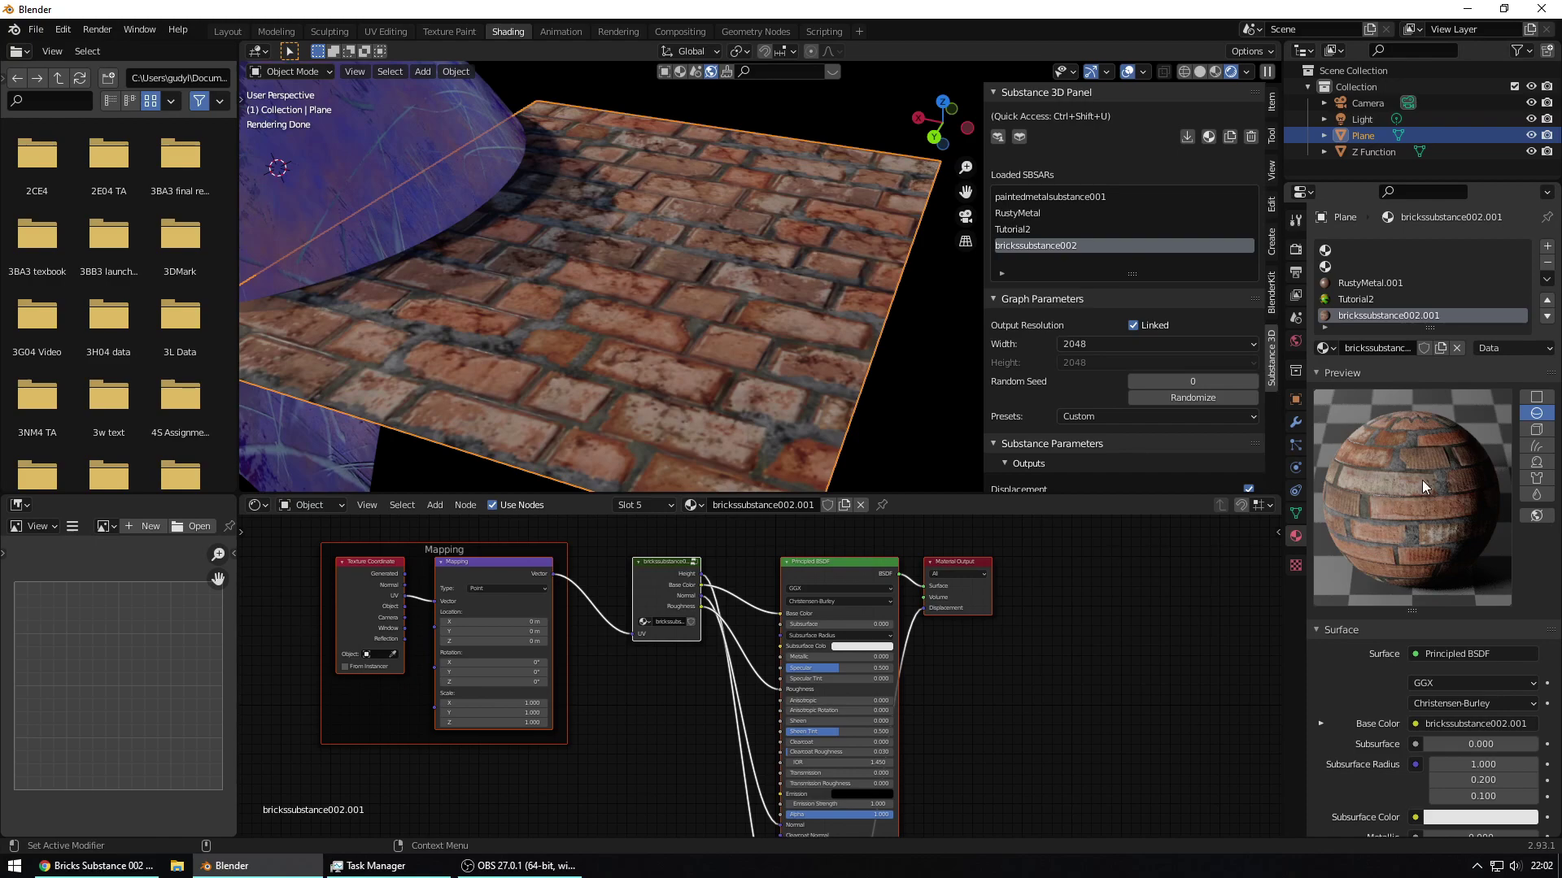
left_click(1526, 432)
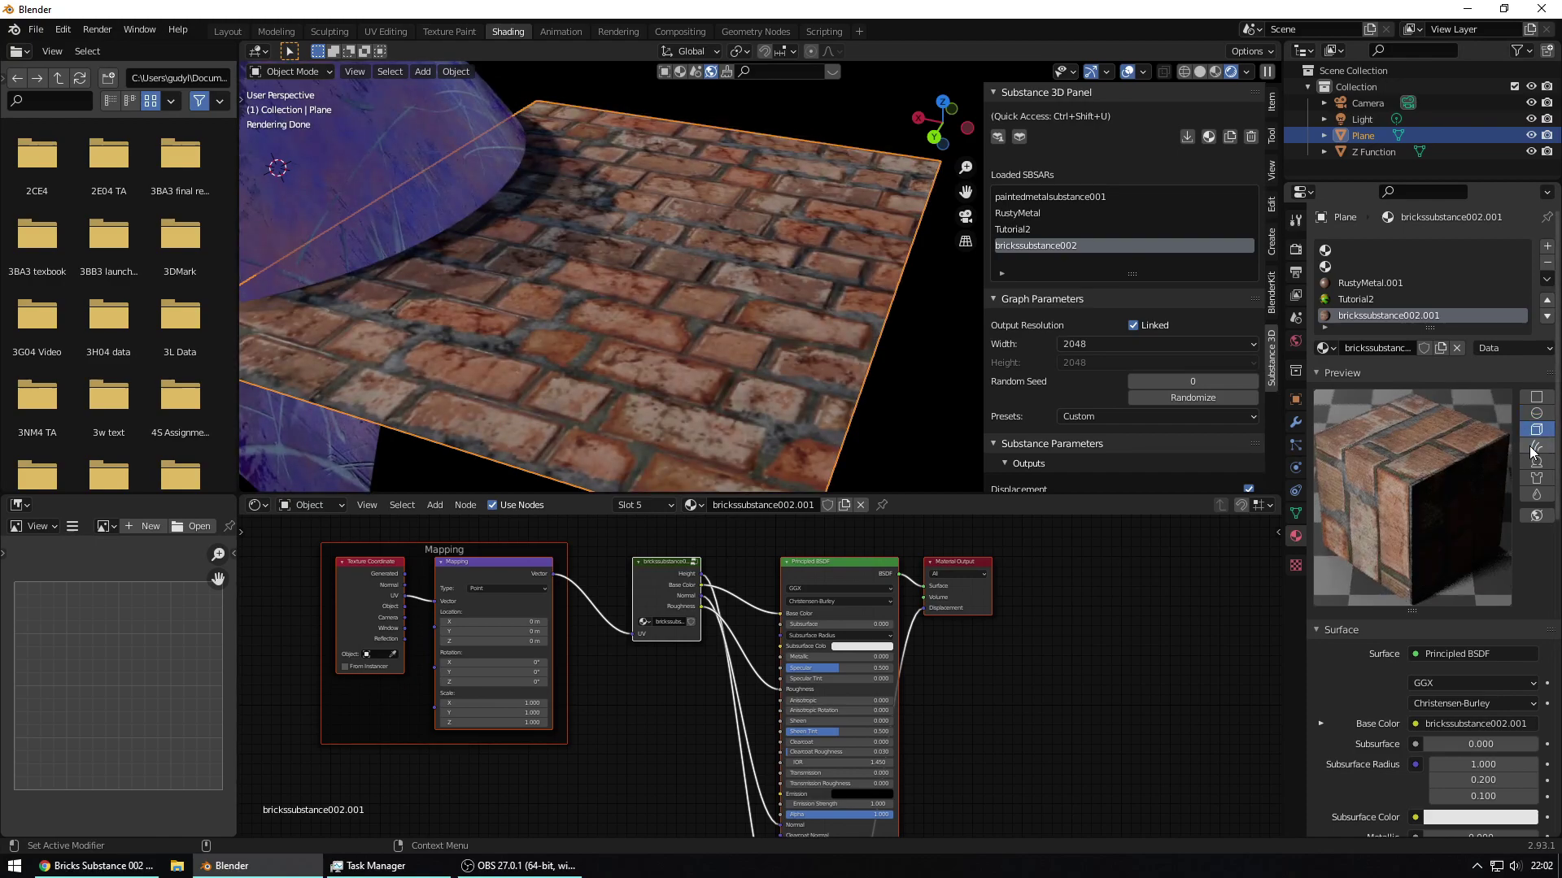
left_click(1535, 445)
left_click(1535, 494)
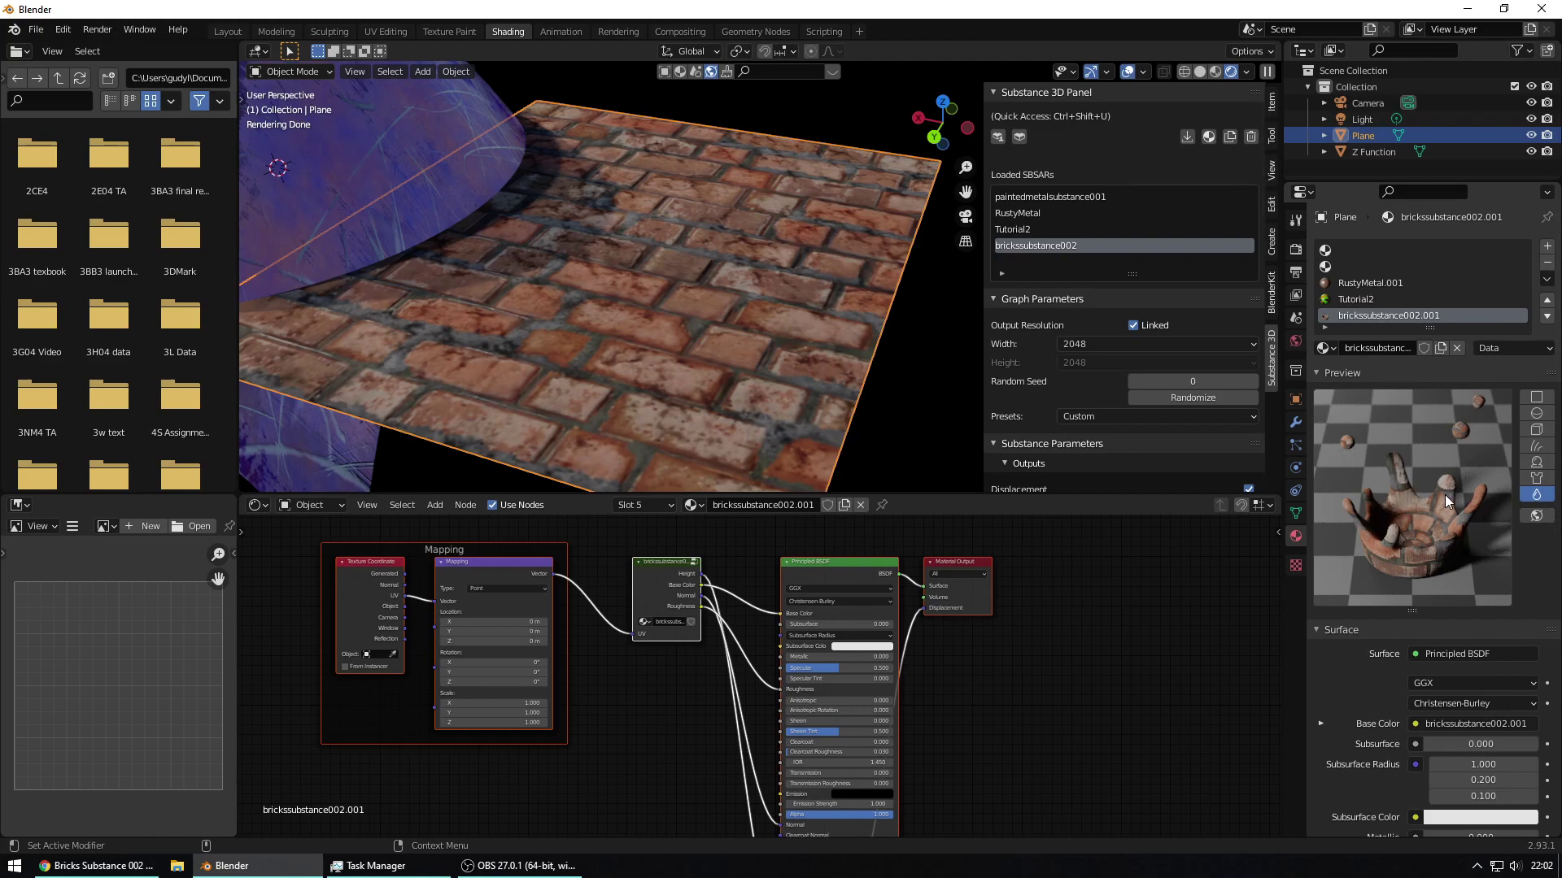
left_click(1537, 409)
left_click(1536, 397)
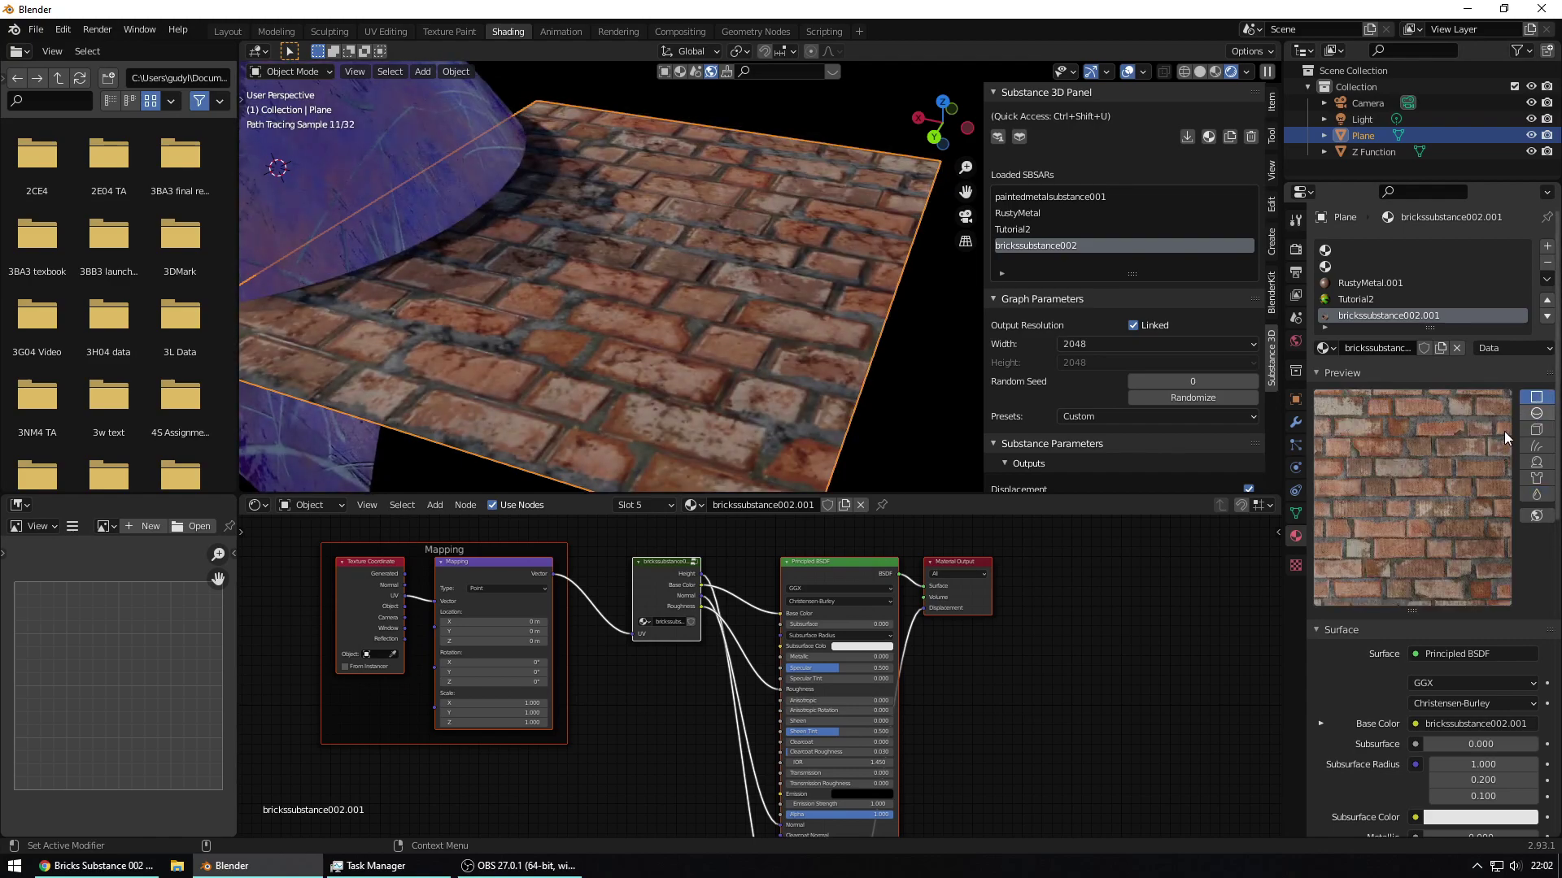
- Randomize the brick substance's random seed and set its X Amount to 10 and Y Amount to 8
scroll(1058, 313, "down", 5)
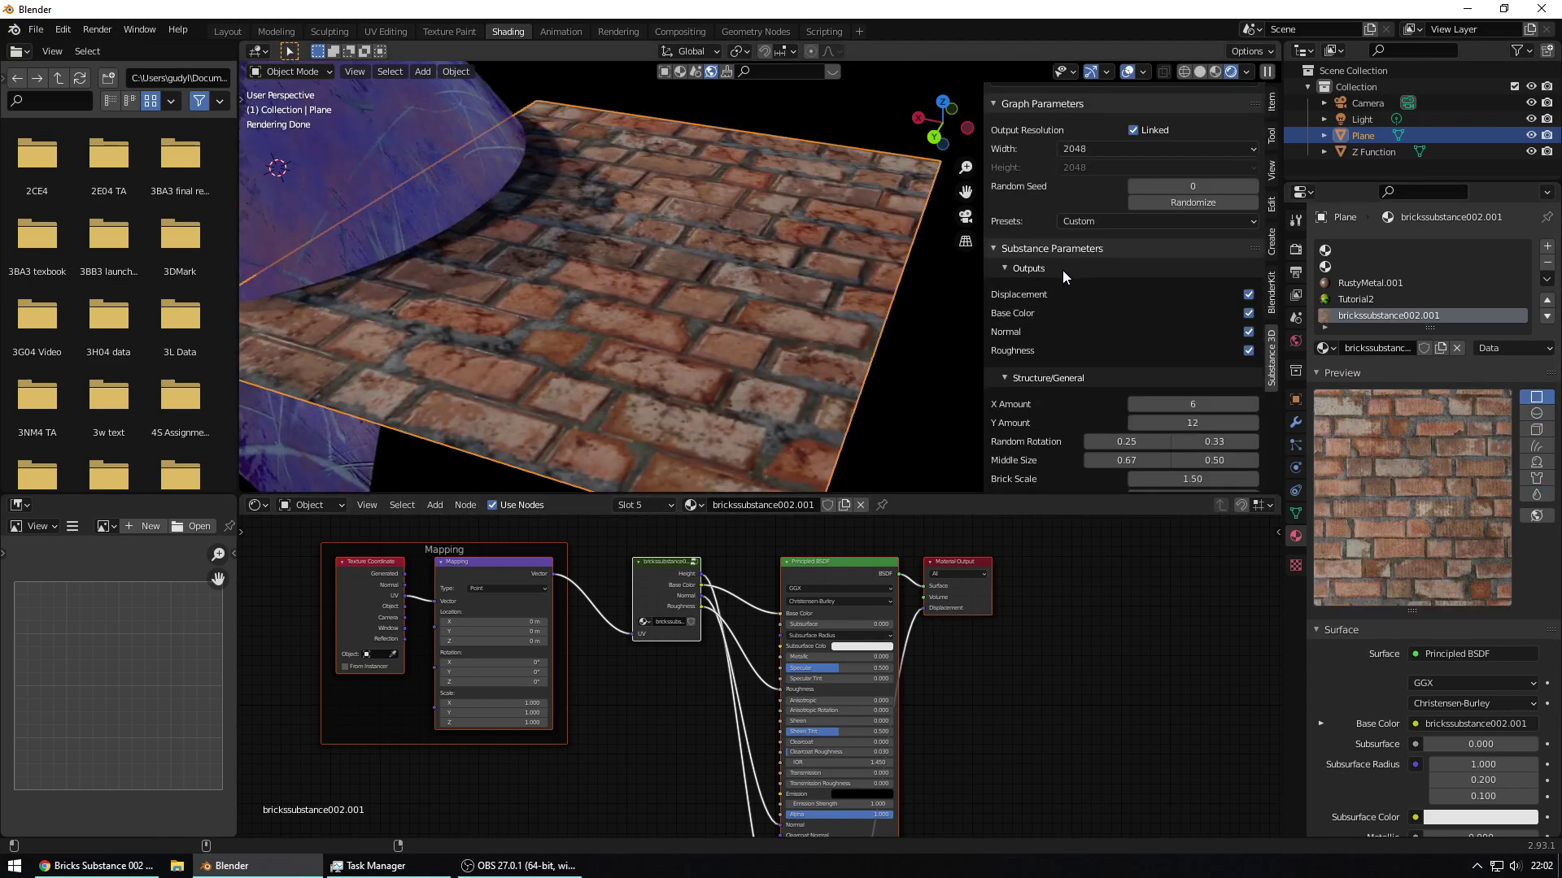
scroll(1063, 272, "down", 4)
scroll(1061, 285, "up", 5)
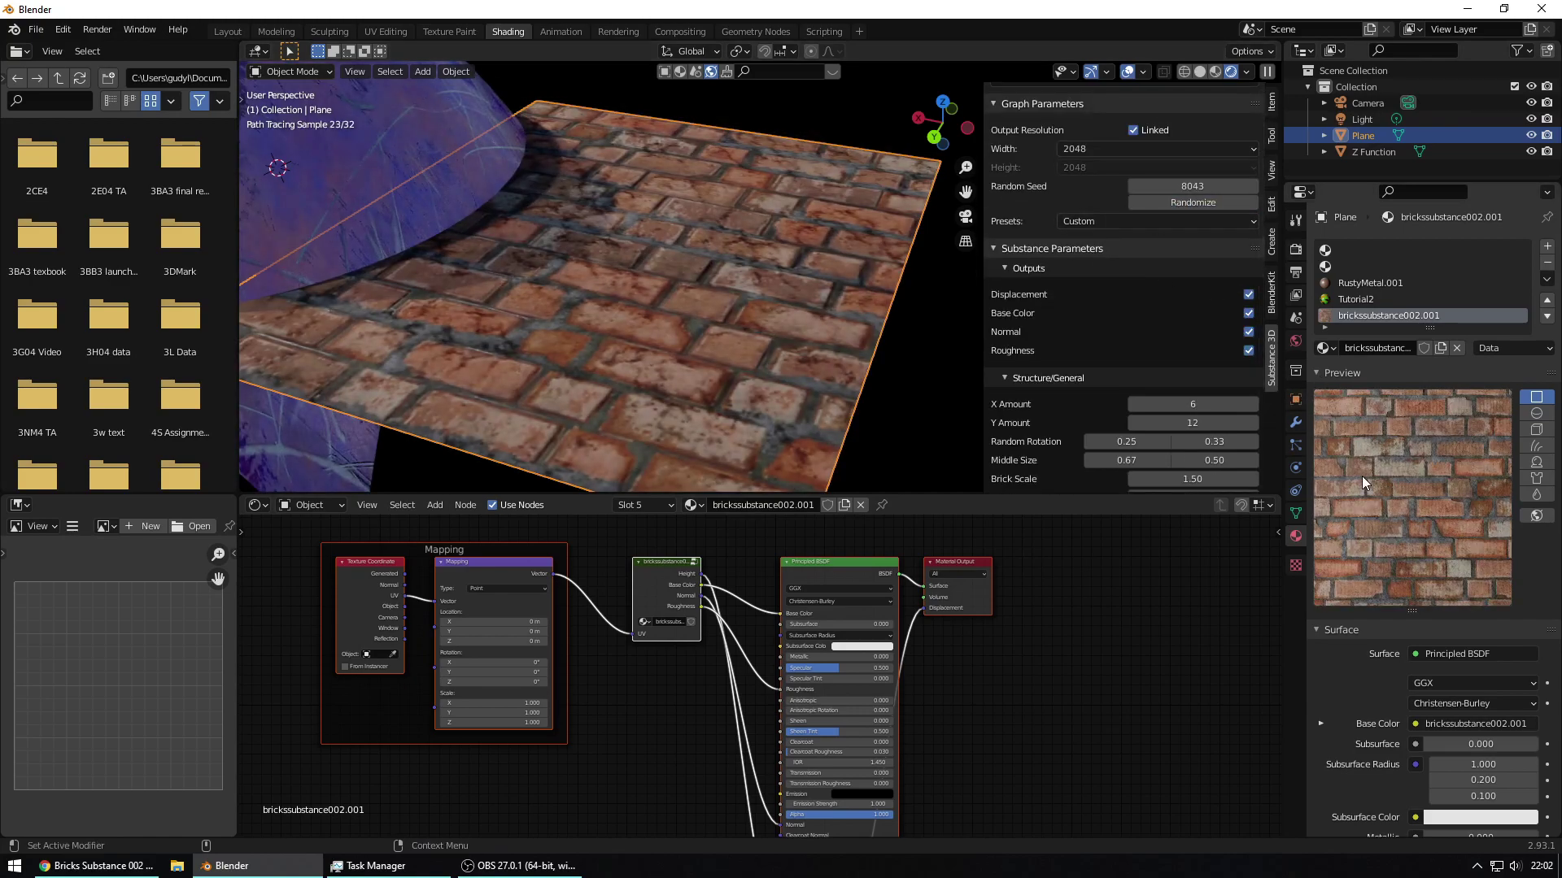
scroll(1120, 322, "down", 2)
scroll(1038, 305, "down", 1)
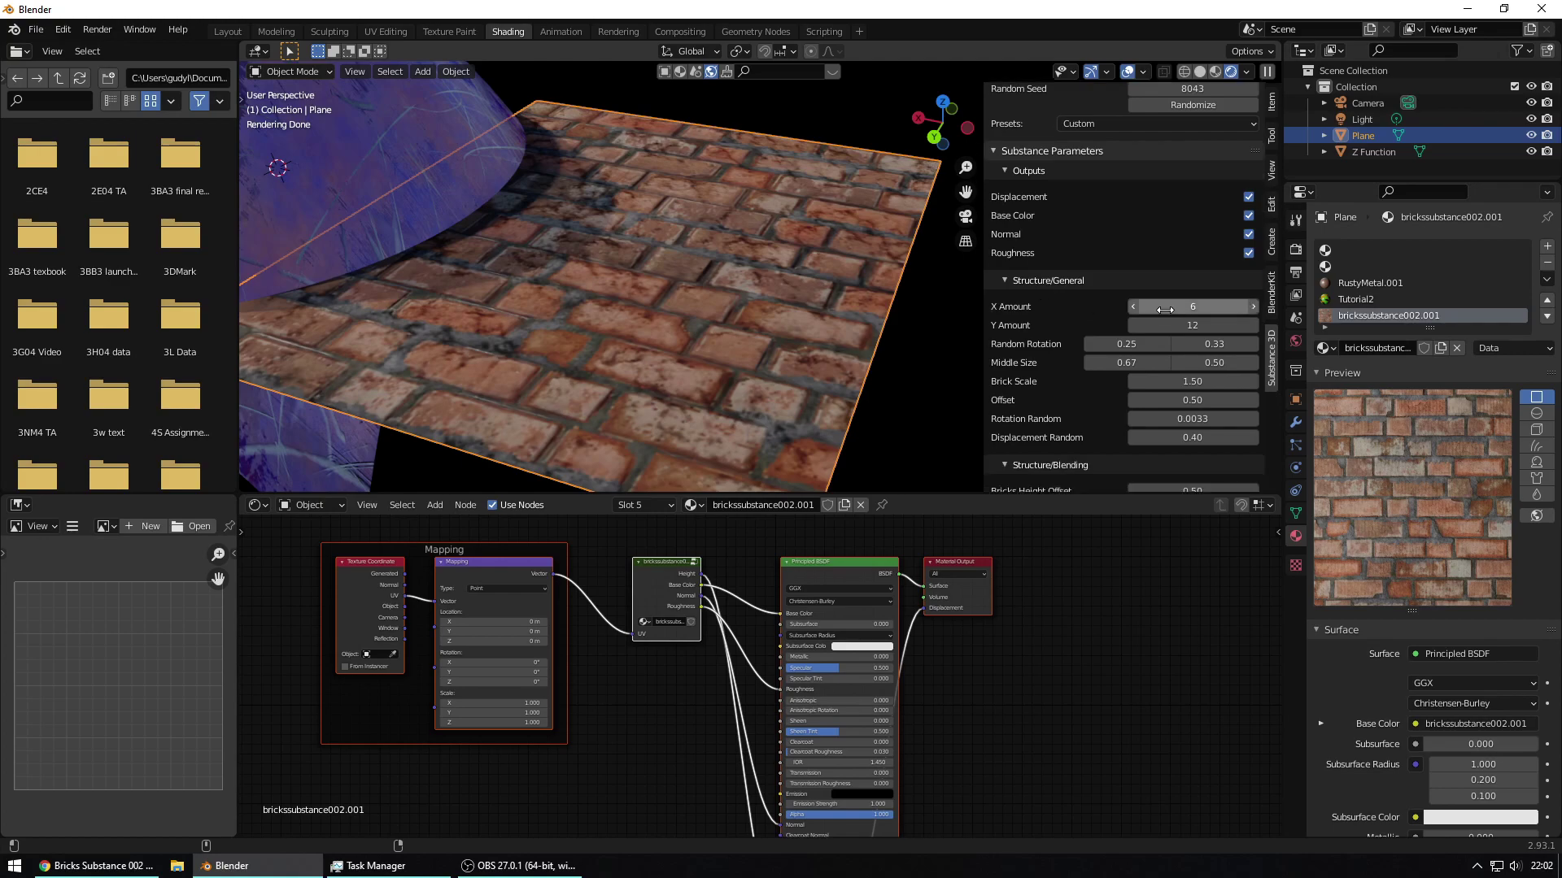
mouse_move(1166, 310)
left_mouse_down()
mouse_move(1195, 310)
mouse_move(1147, 325)
left_mouse_up()
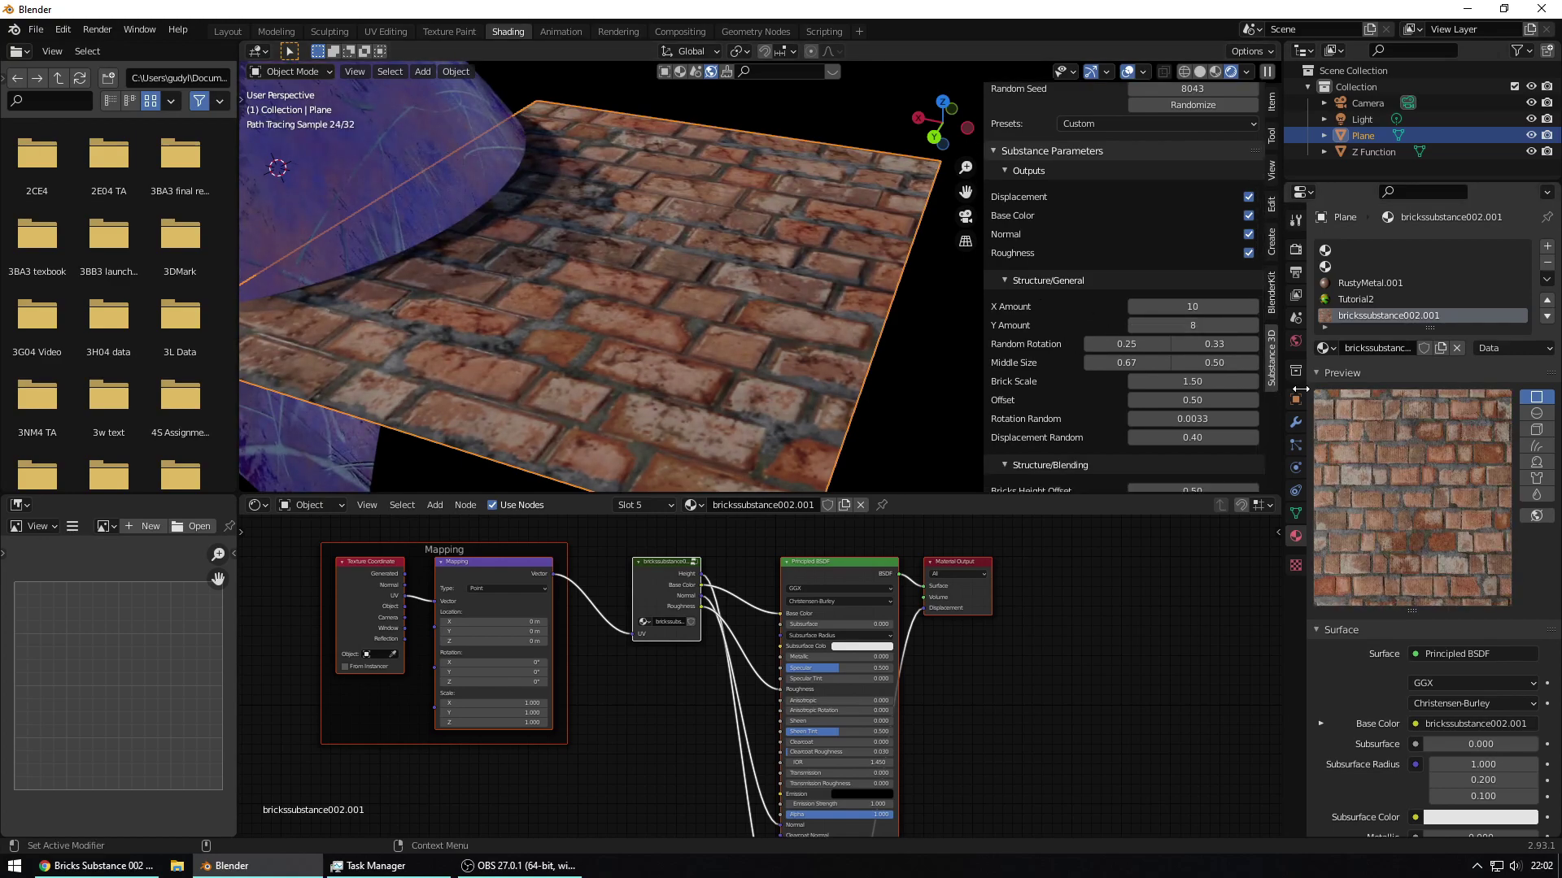
- Set the bricks' Bricks Height Offset to 1.00, Dripping Mortar Height Offset to 0.42 and Brick Degradation to 0.89
scroll(1083, 326, "down", 1)
scroll(1081, 325, "down", 2)
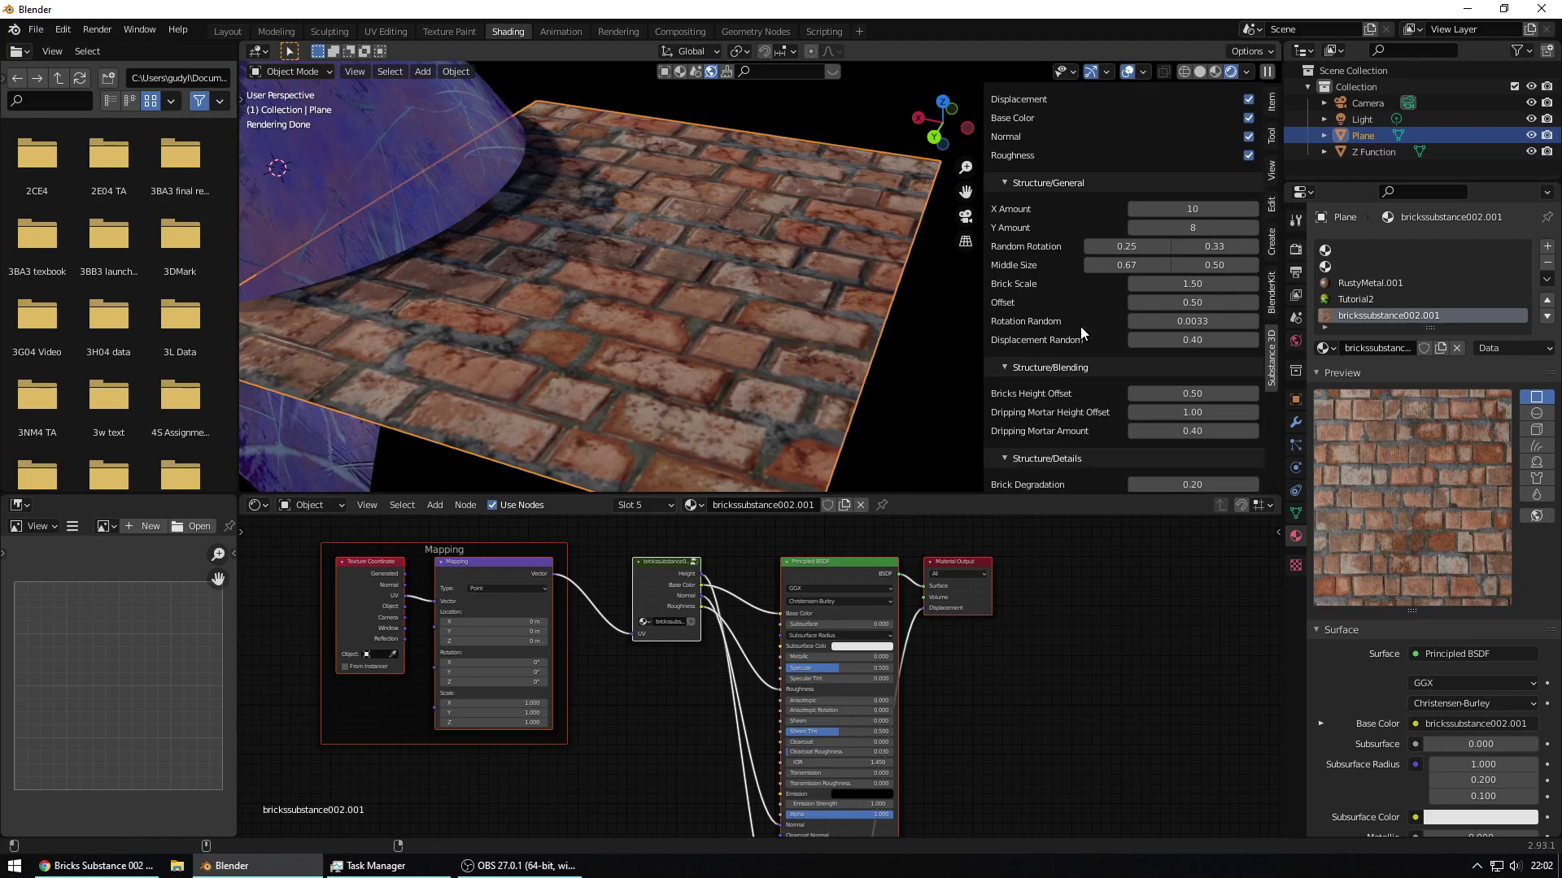
mouse_move(1160, 392)
left_mouse_down()
mouse_move(1253, 392)
mouse_move(1155, 412)
left_mouse_up()
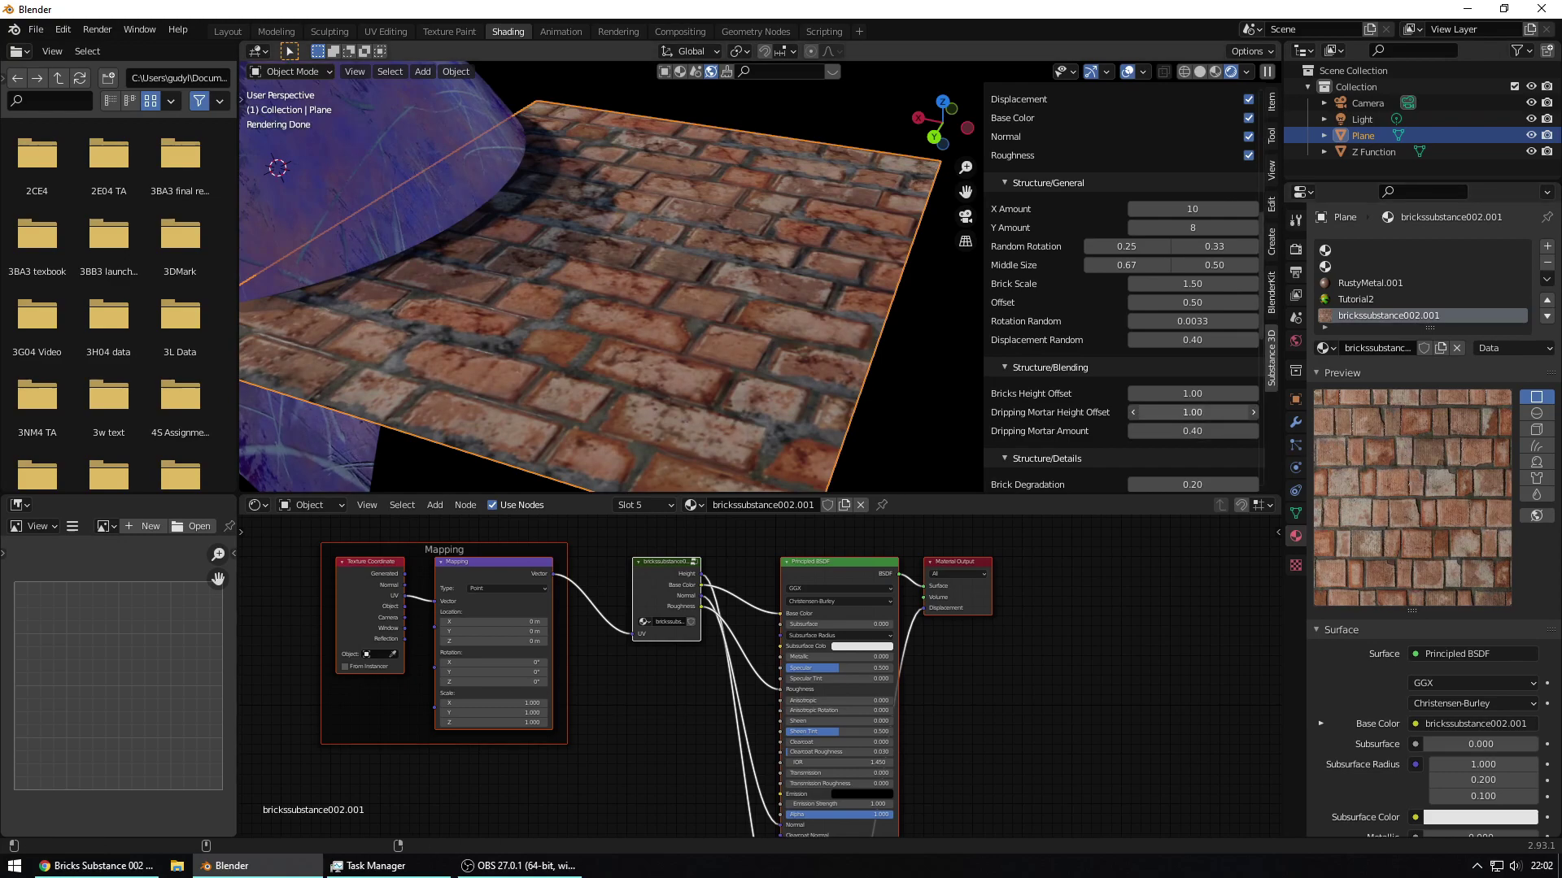
left_click_drag(1210, 414, 1139, 414)
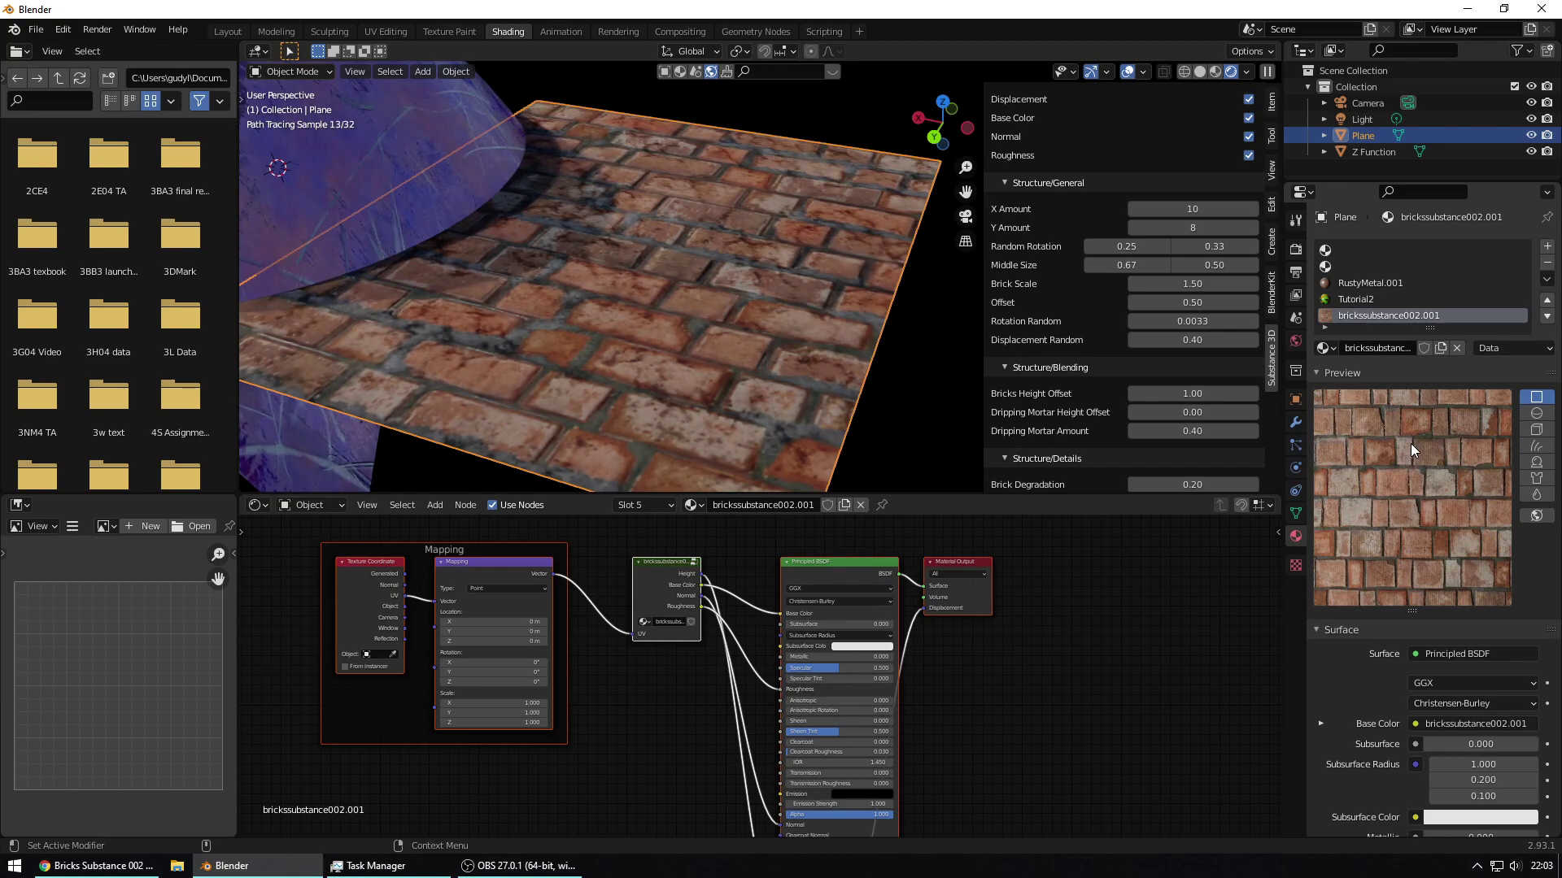
mouse_move(1168, 414)
left_mouse_down()
mouse_move(1244, 419)
mouse_move(1186, 422)
left_mouse_up()
scroll(1076, 398, "down", 2)
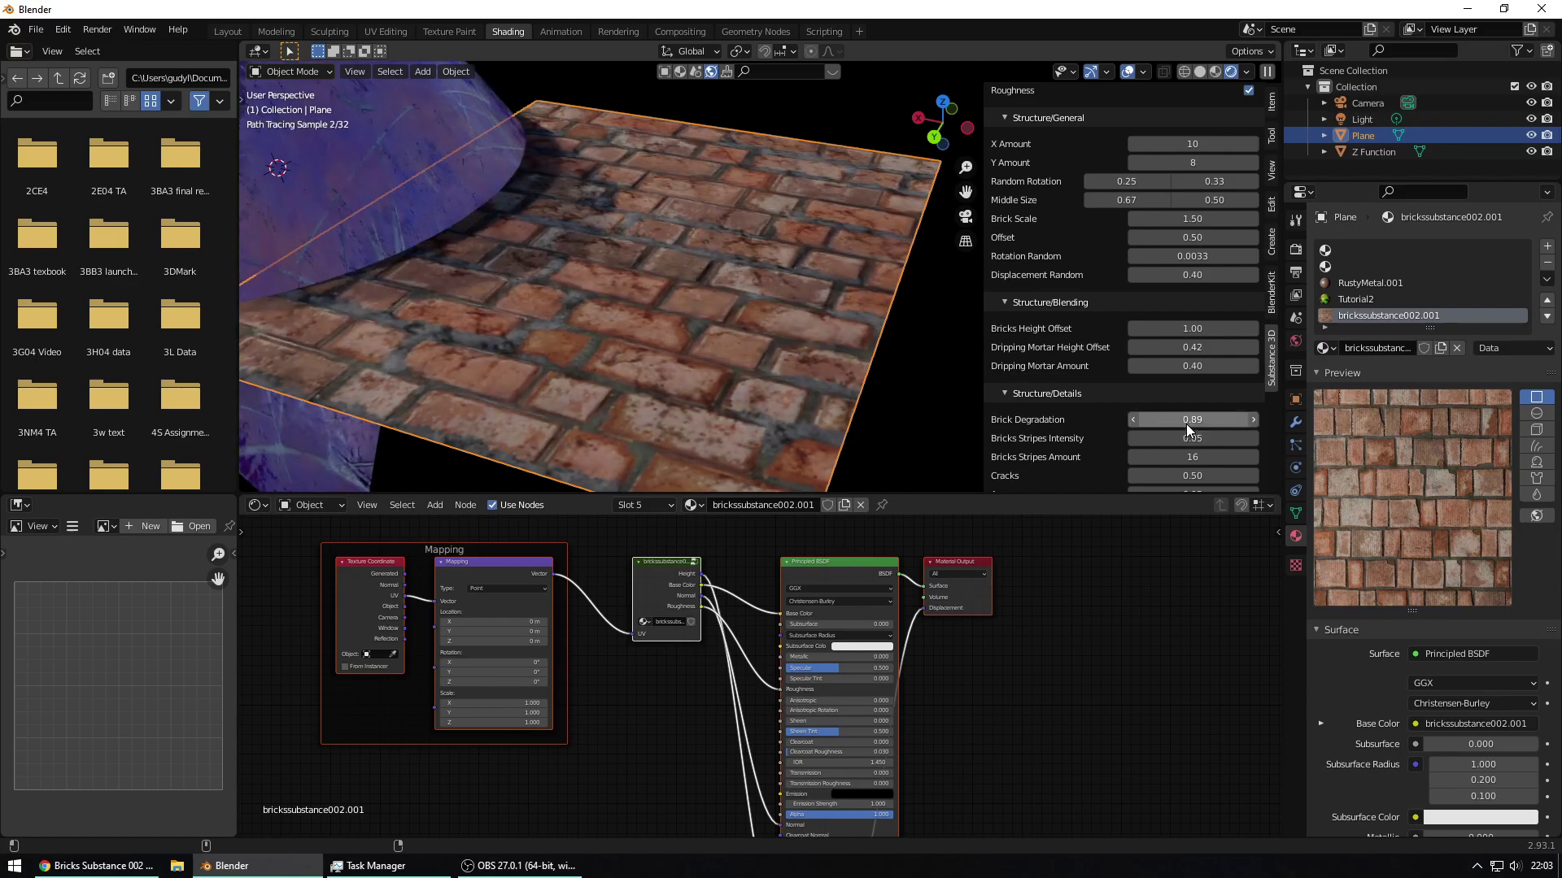
- Examine the brick and mortar surface detail on the plane up close and from different angles
scroll(676, 301, "up", 5)
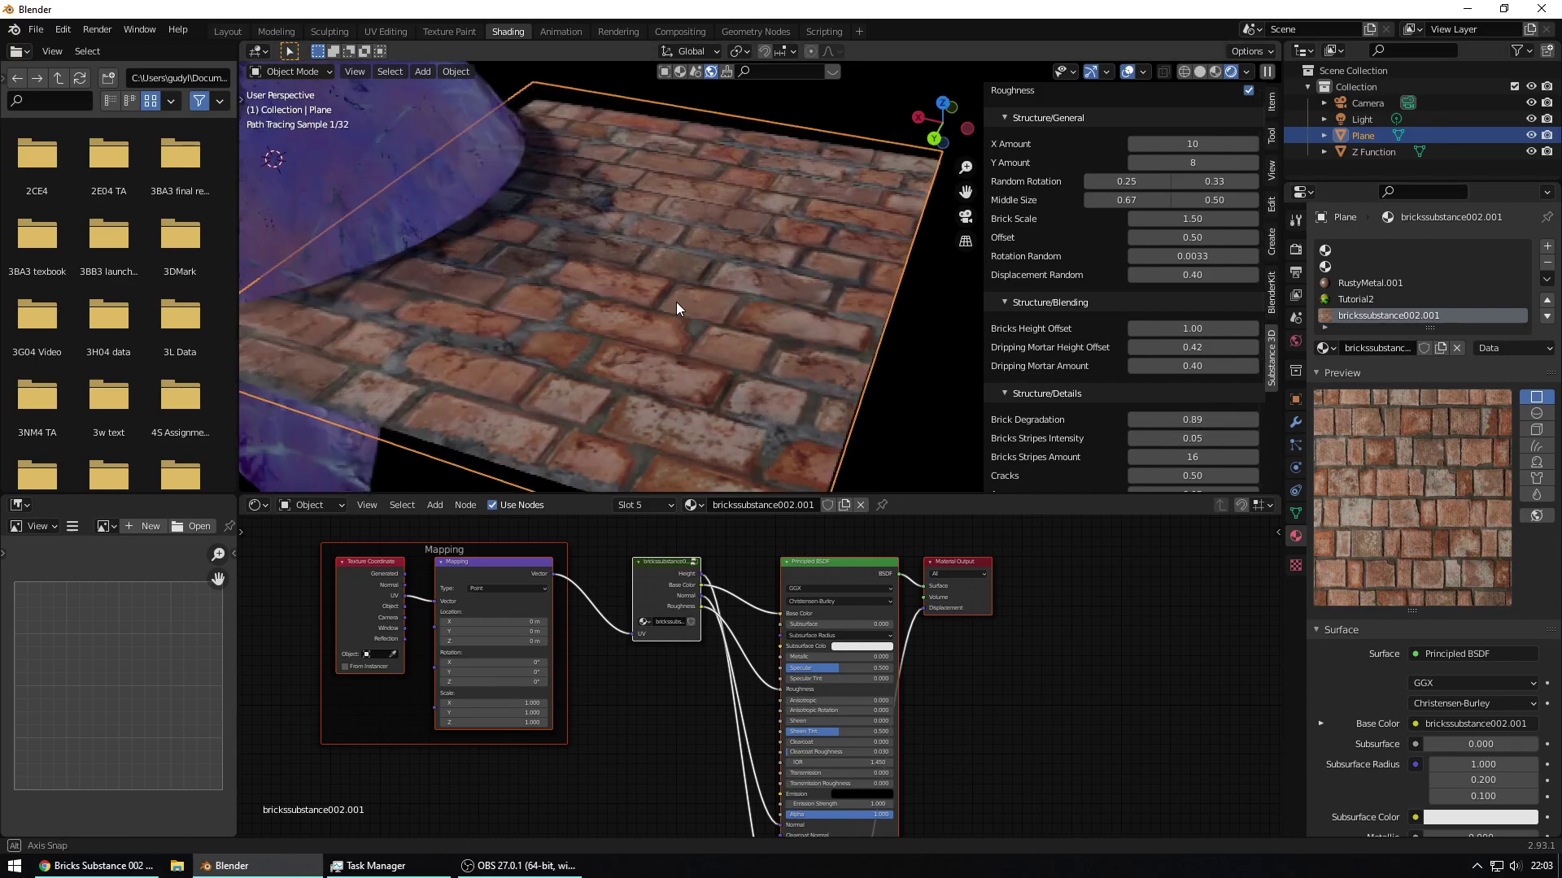
scroll(678, 350, "up", 2)
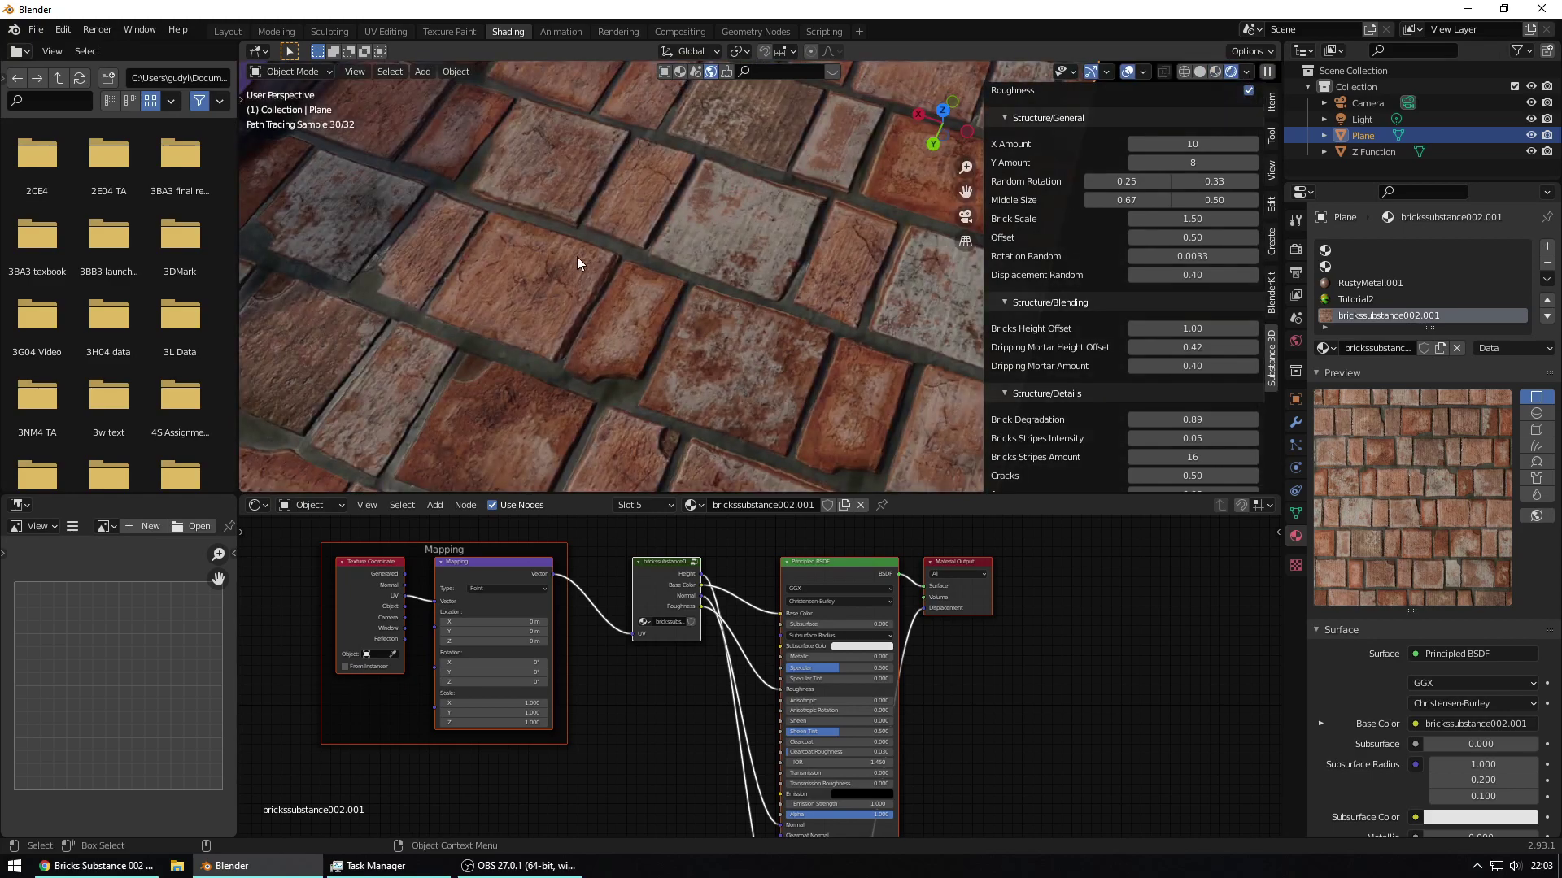
scroll(632, 260, "up", 2)
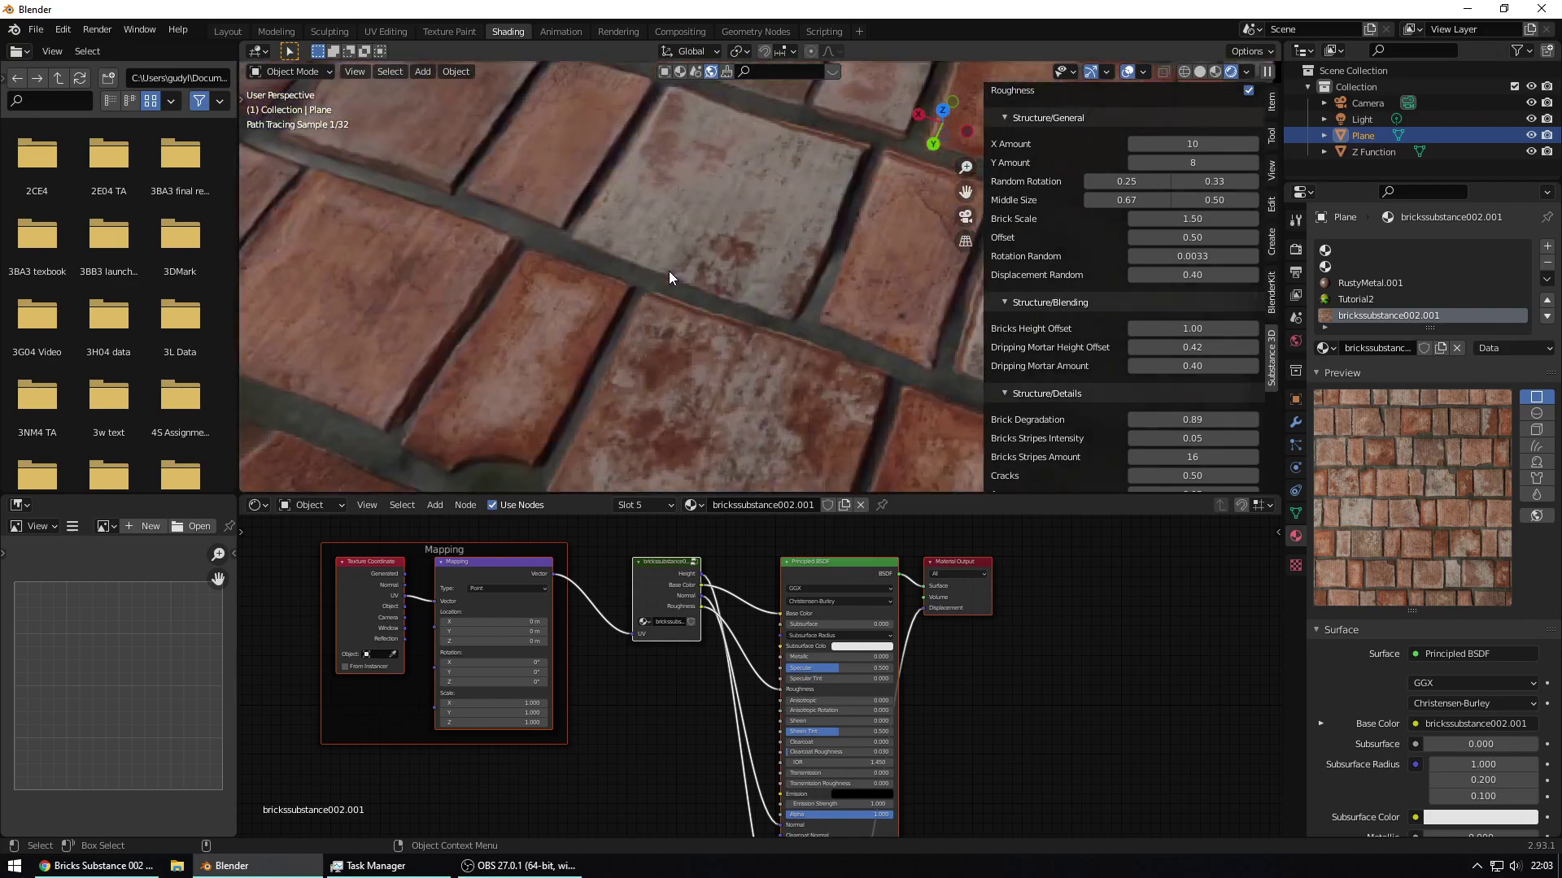
scroll(683, 277, "up", 5)
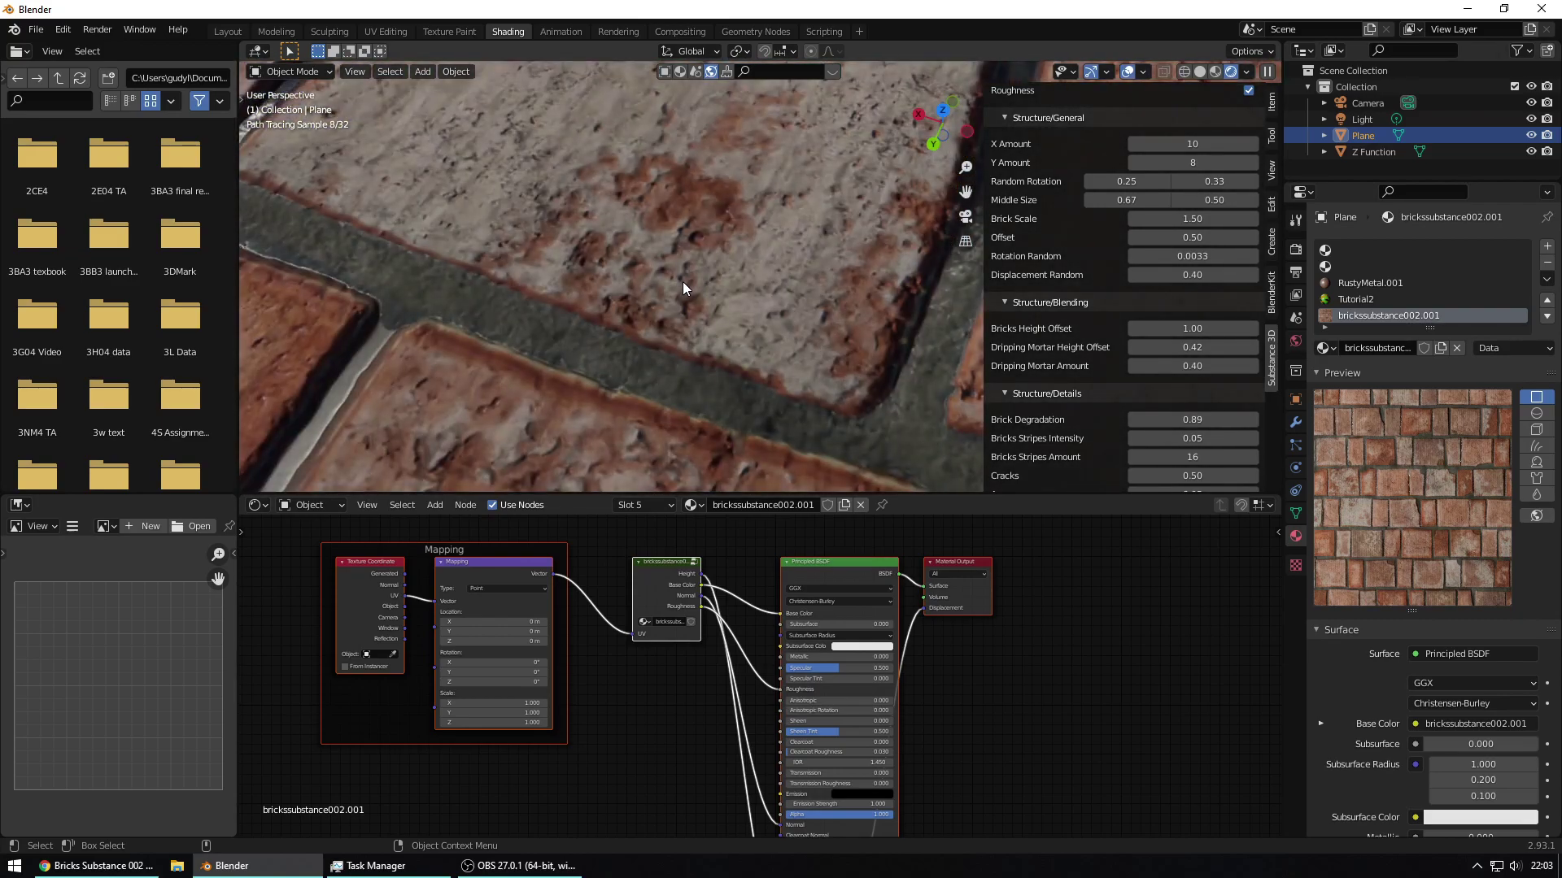
scroll(683, 286, "down", 4)
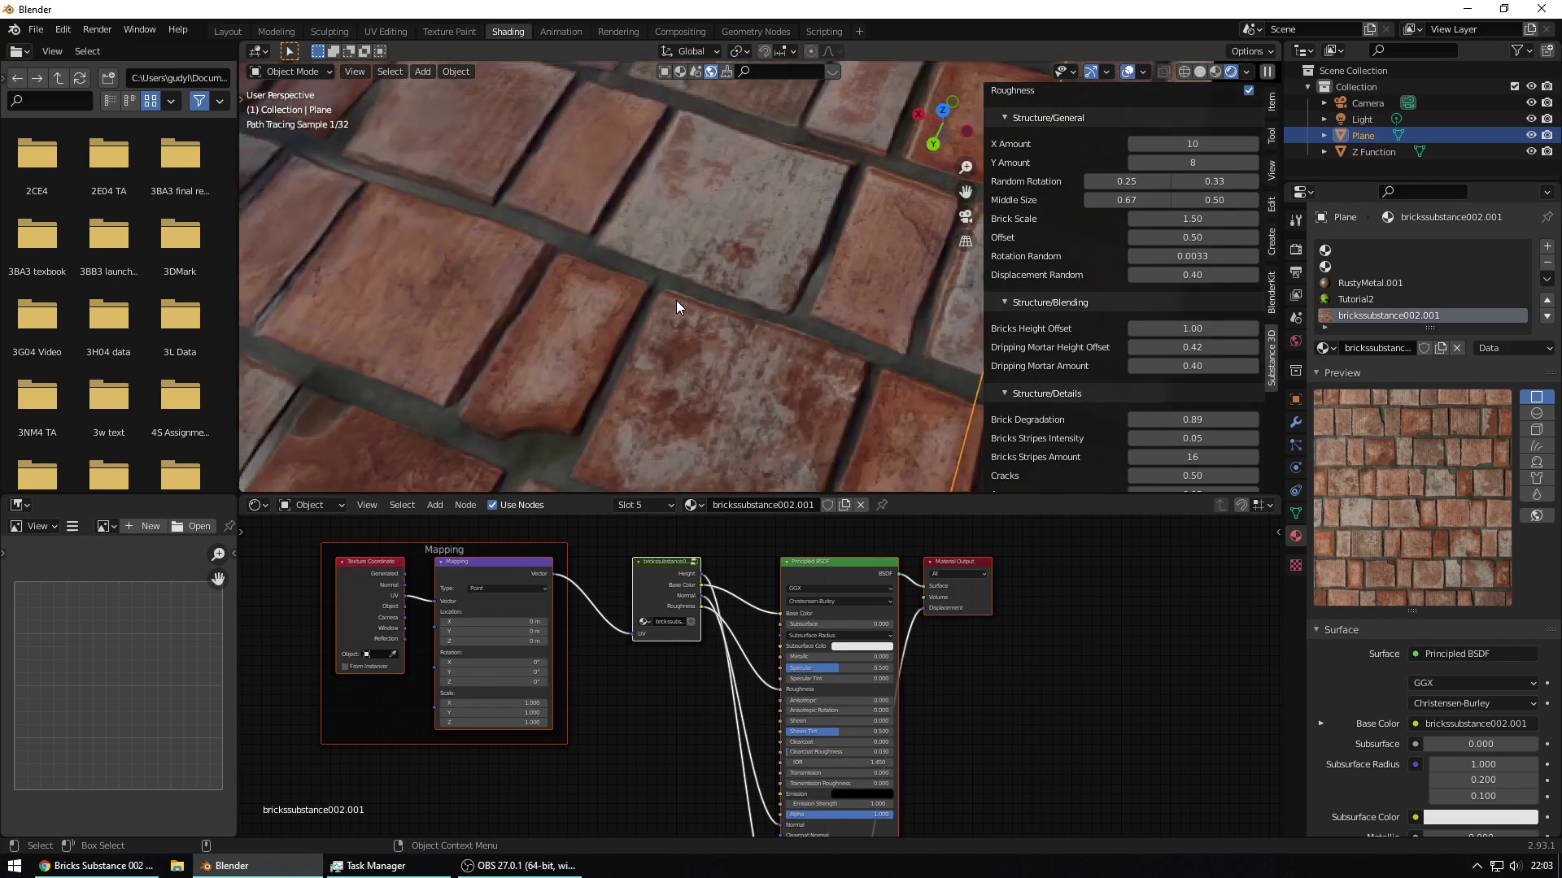
scroll(677, 301, "down", 6)
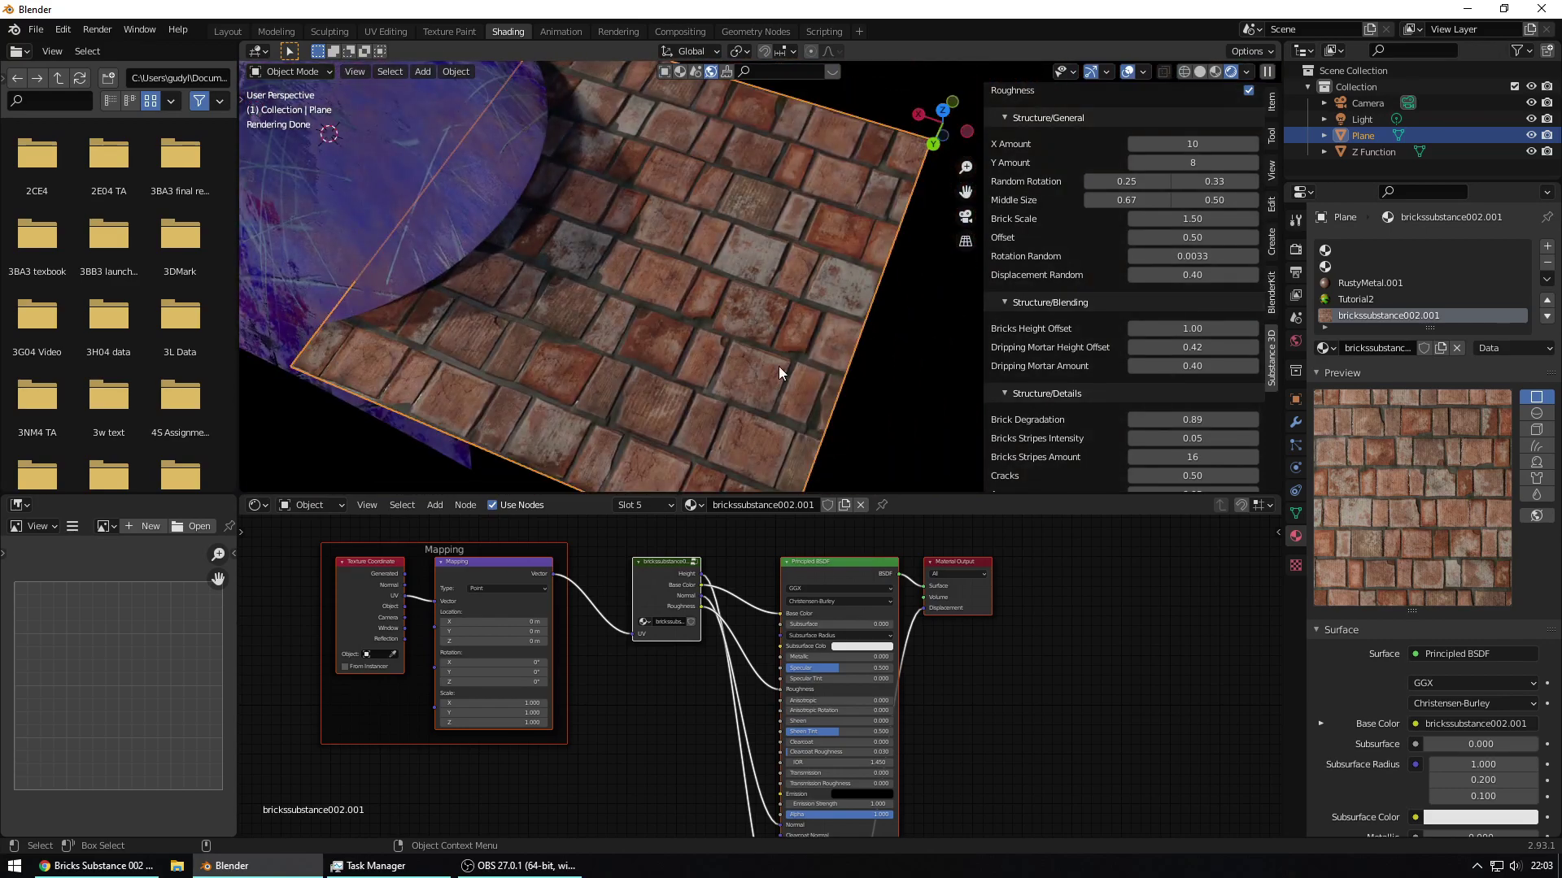
scroll(1086, 184, "up", 12)
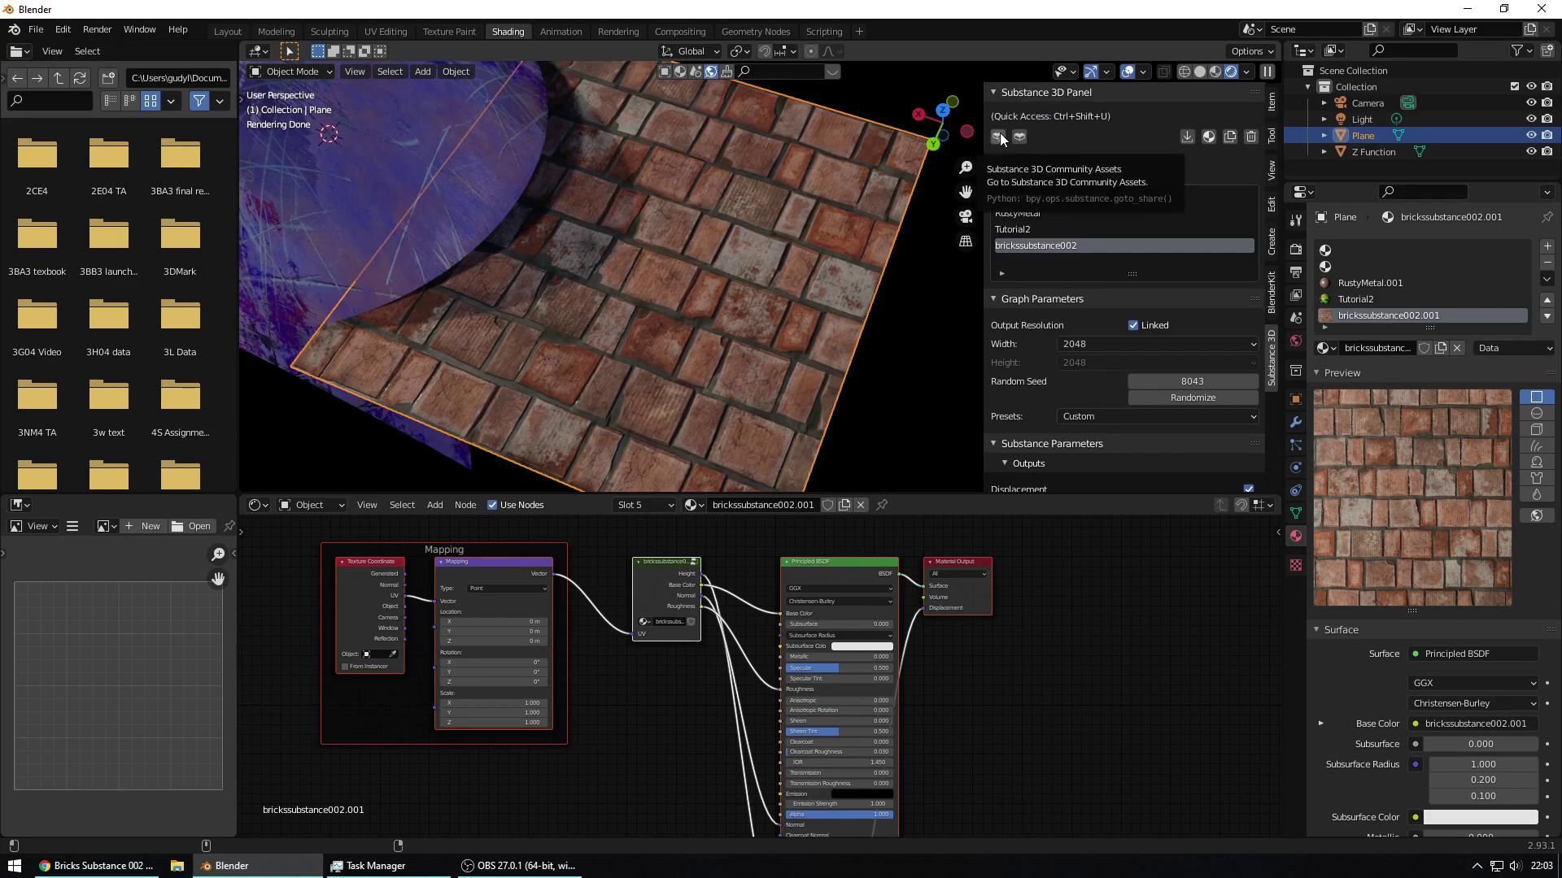
scroll(666, 293, "up", 1)
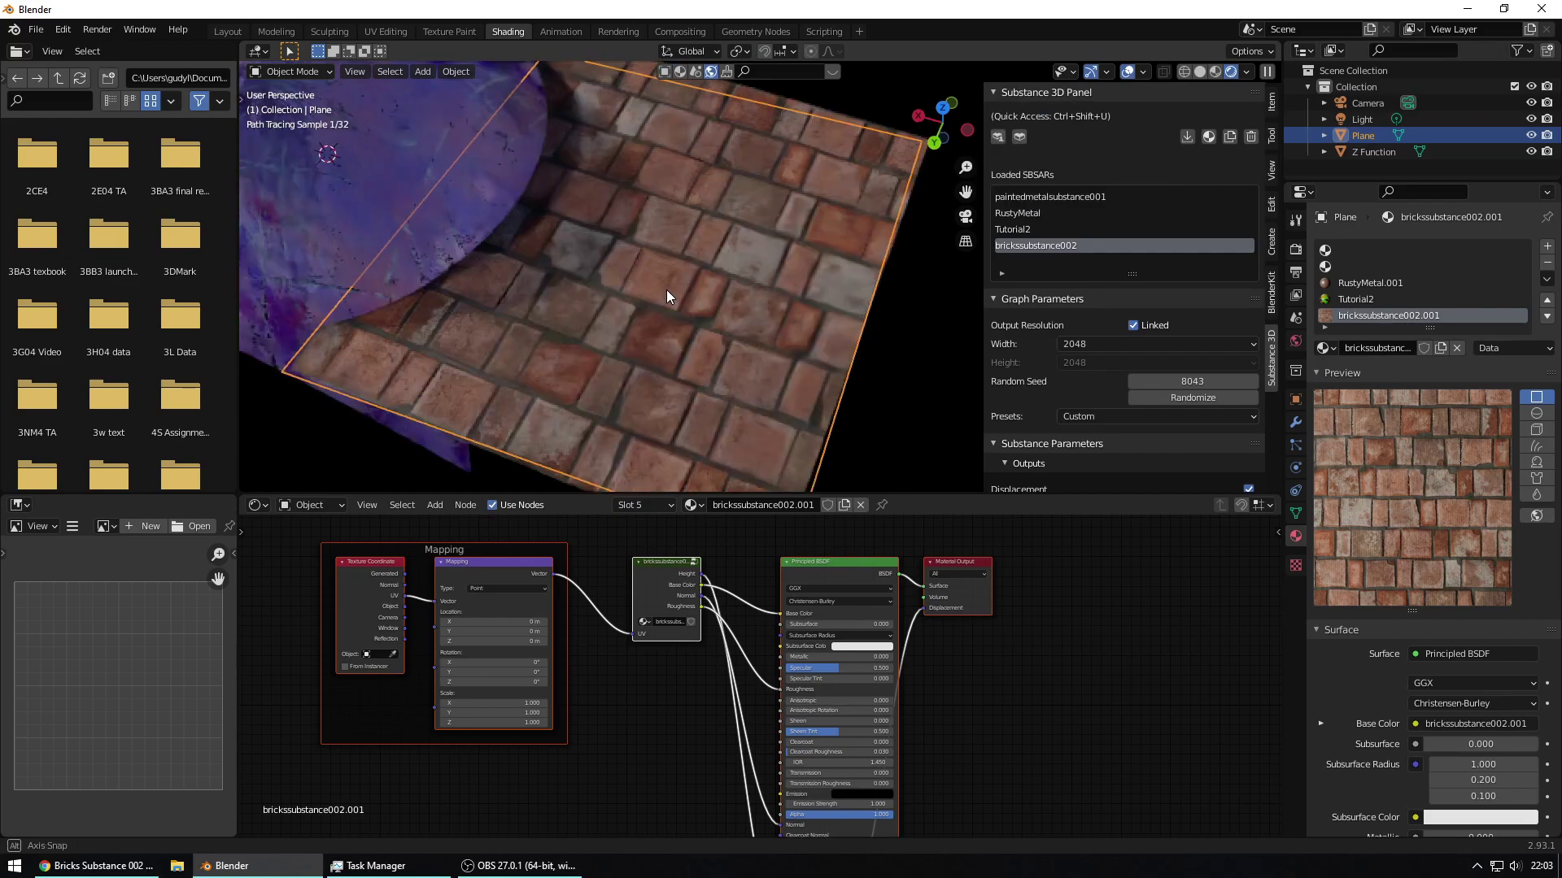
middle_click_drag(666, 289, 699, 260)
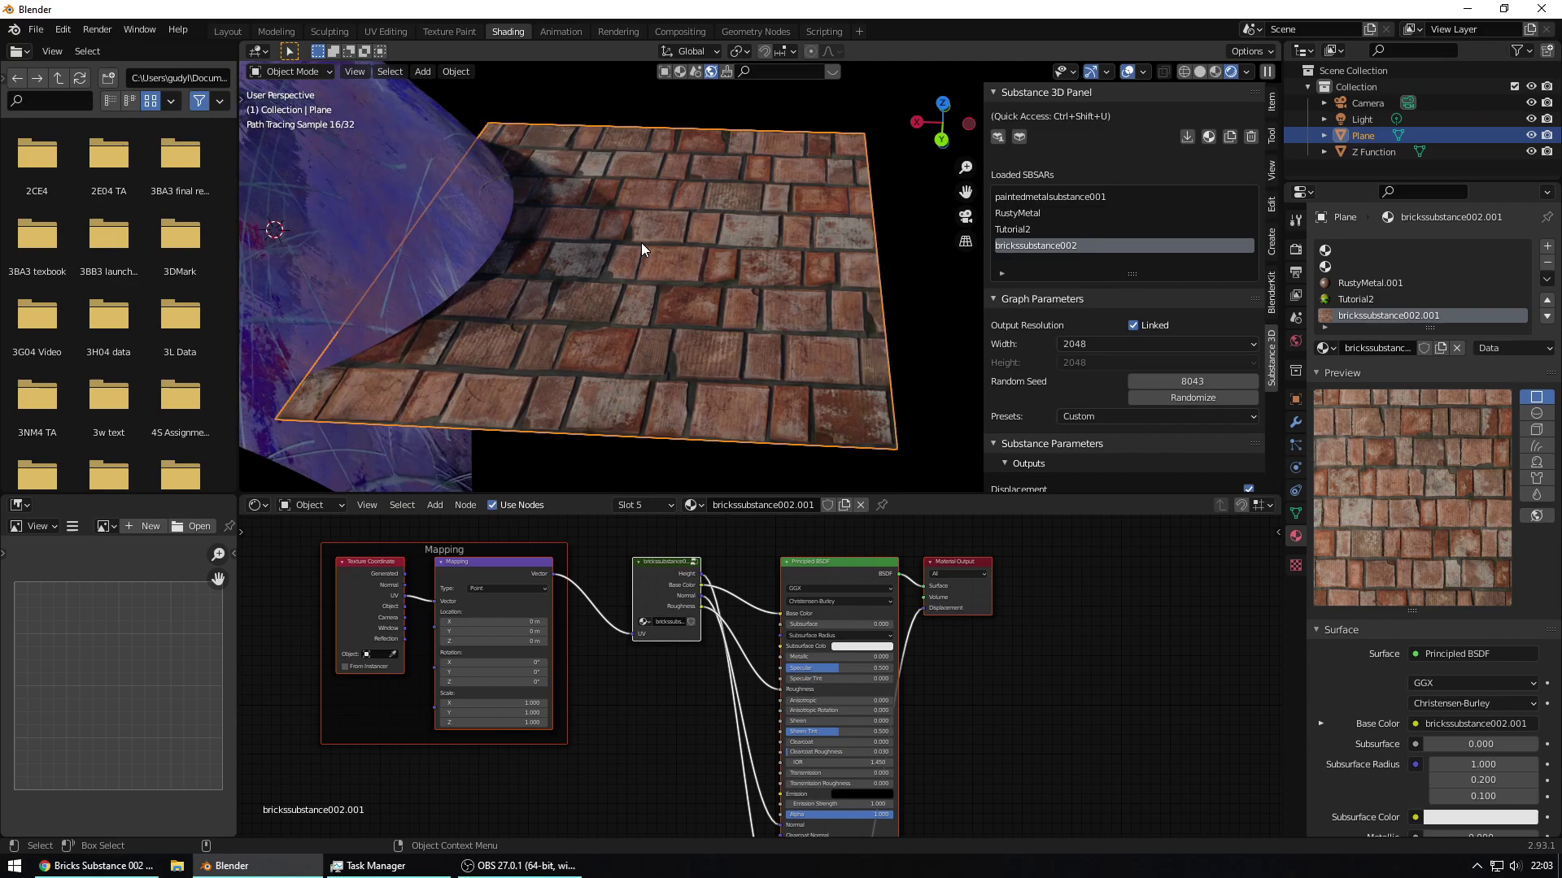
scroll(698, 279, "up", 8)
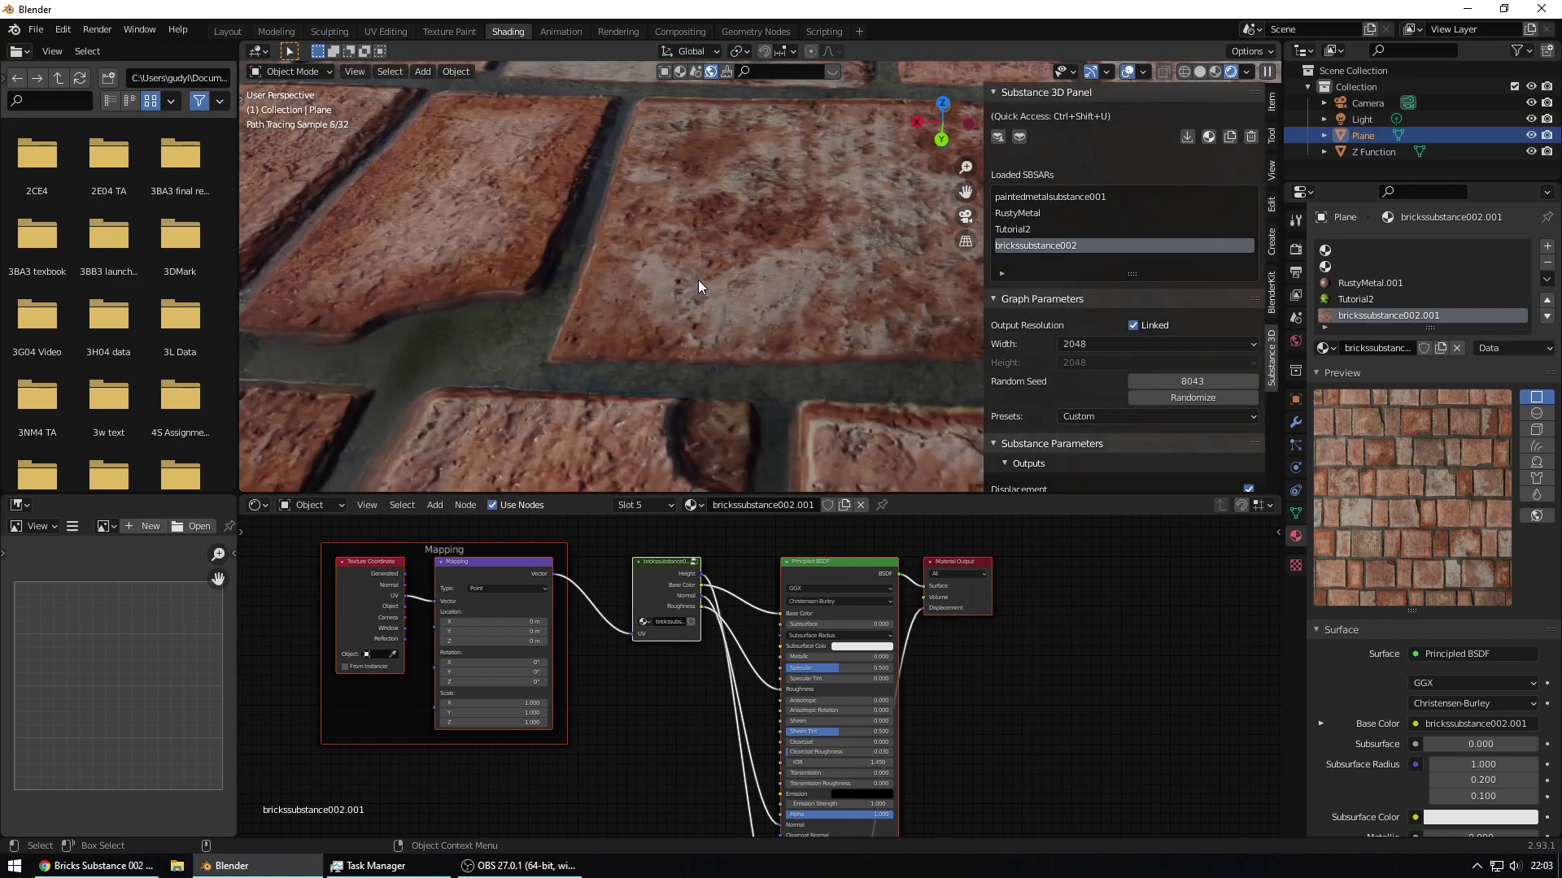
scroll(693, 276, "down", 8)
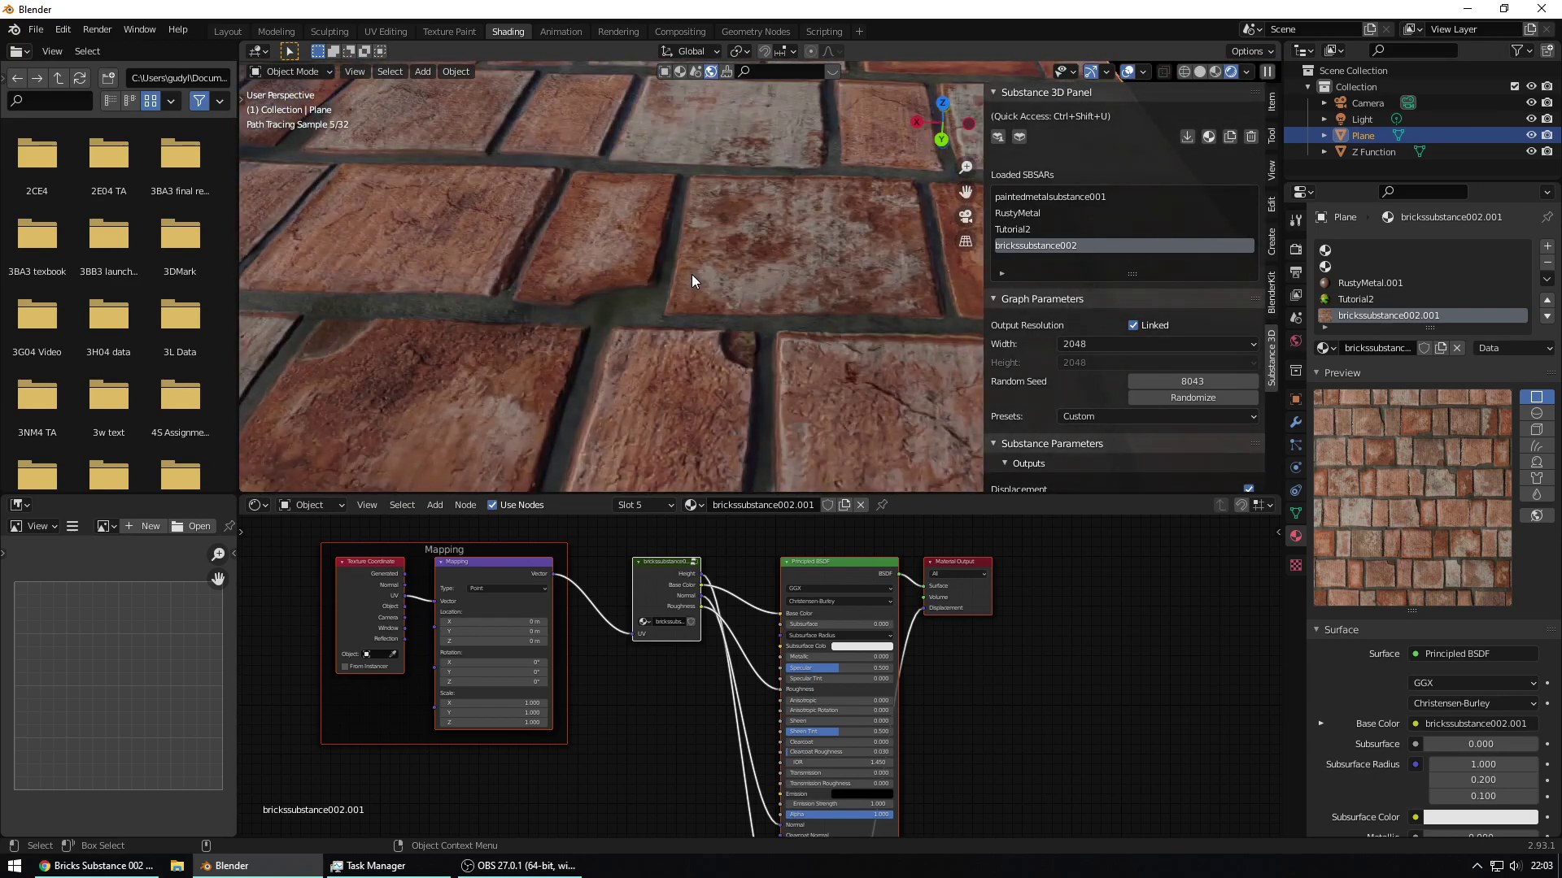
scroll(836, 334, "up", 5)
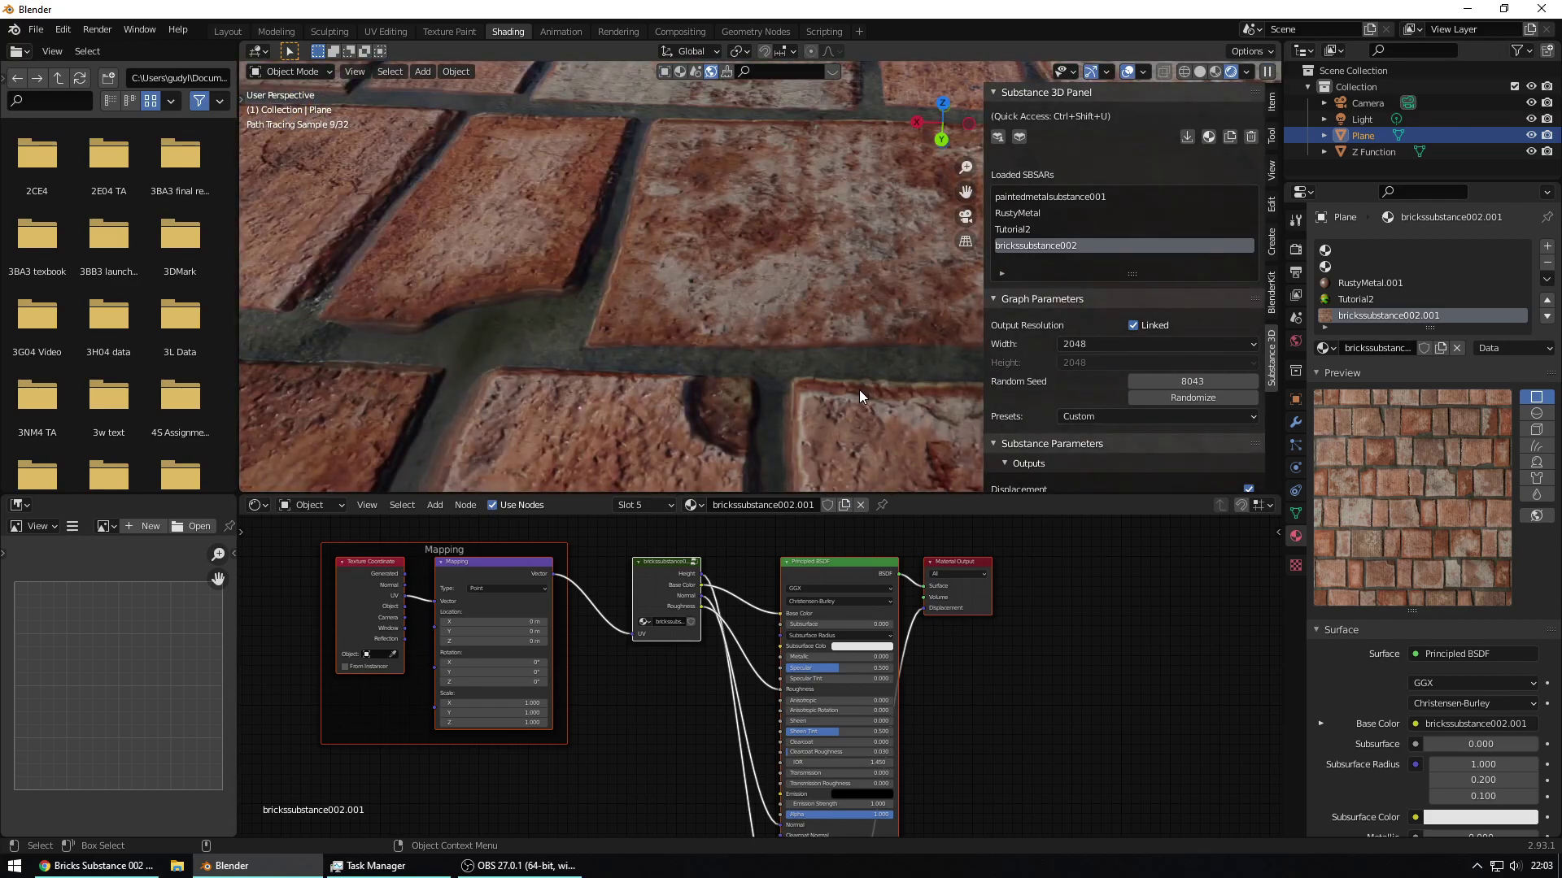
- Set the brick substance's Rotation Random to 0.33 in its general structure parameters
scroll(858, 359, "down", 5)
scroll(855, 350, "down", 5)
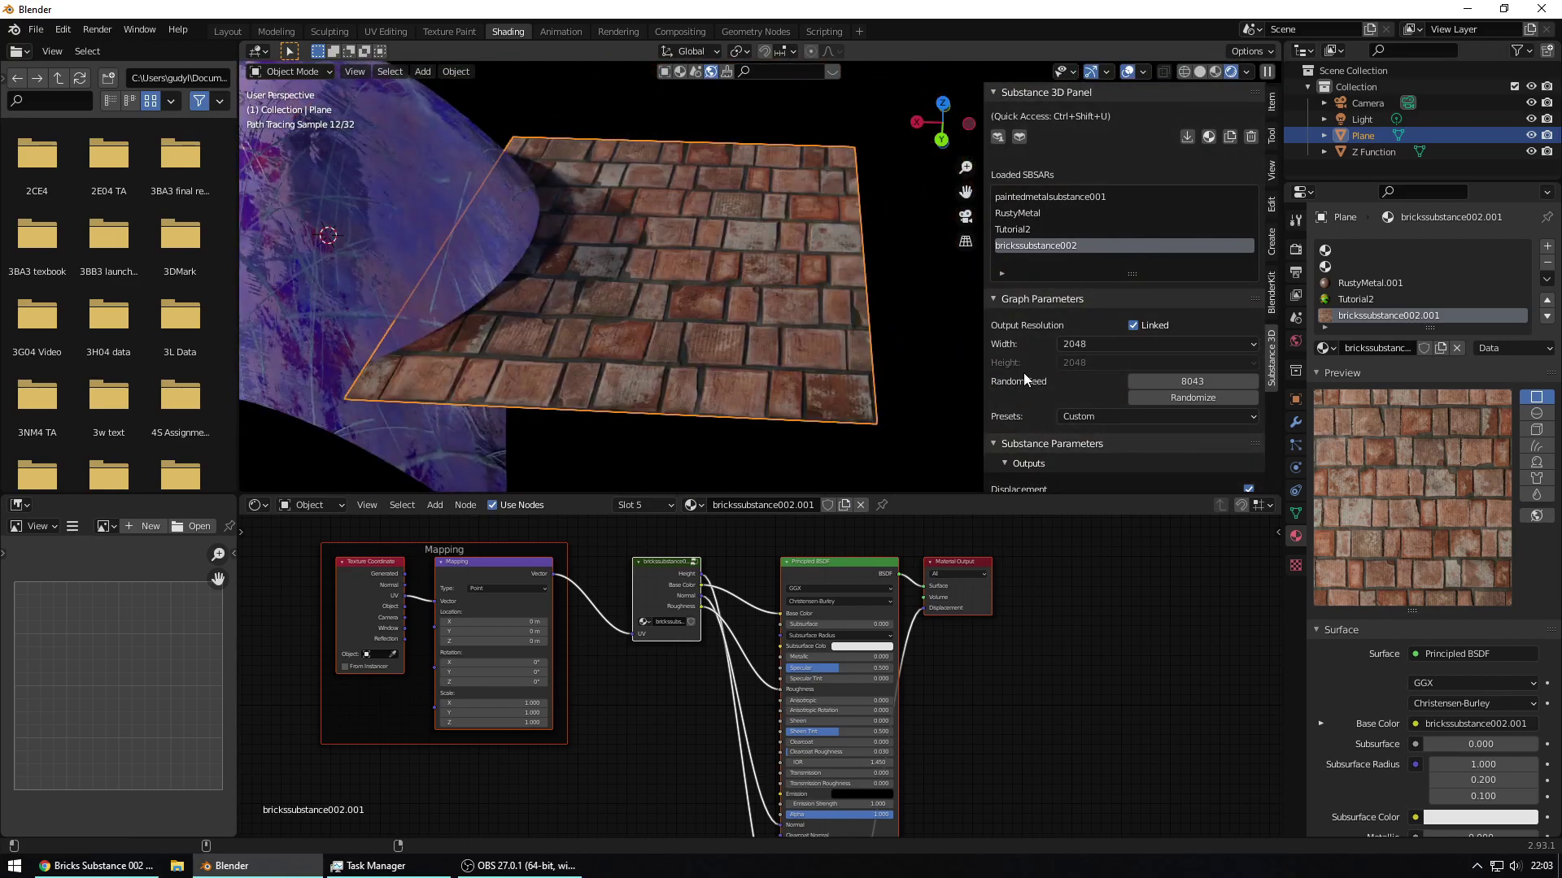
scroll(1082, 363, "down", 8)
scroll(1081, 361, "down", 3)
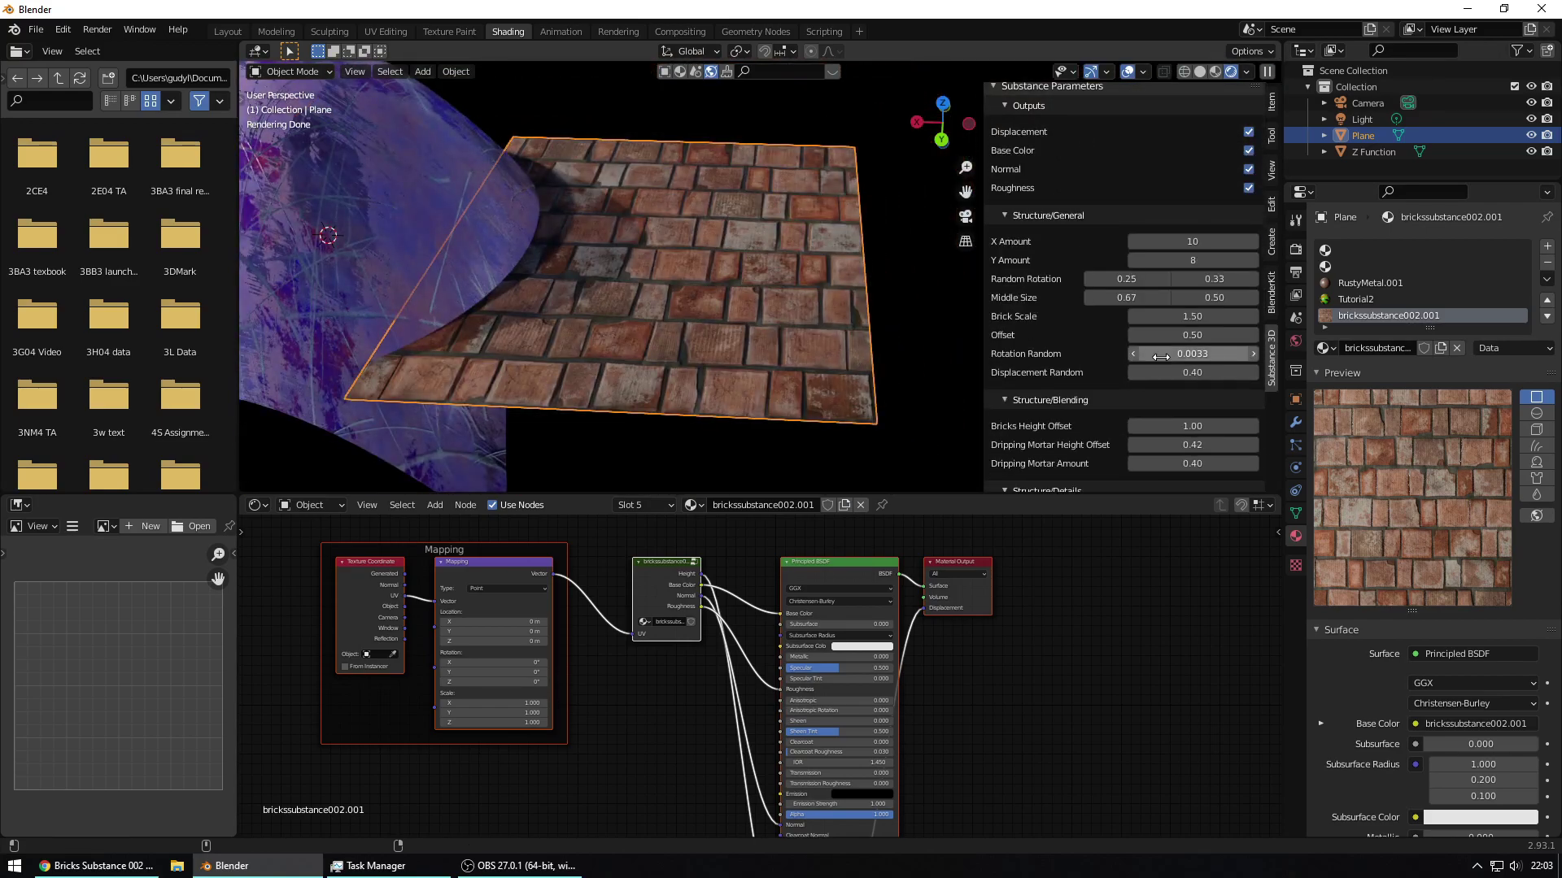
left_click_drag(1165, 353, 1204, 353)
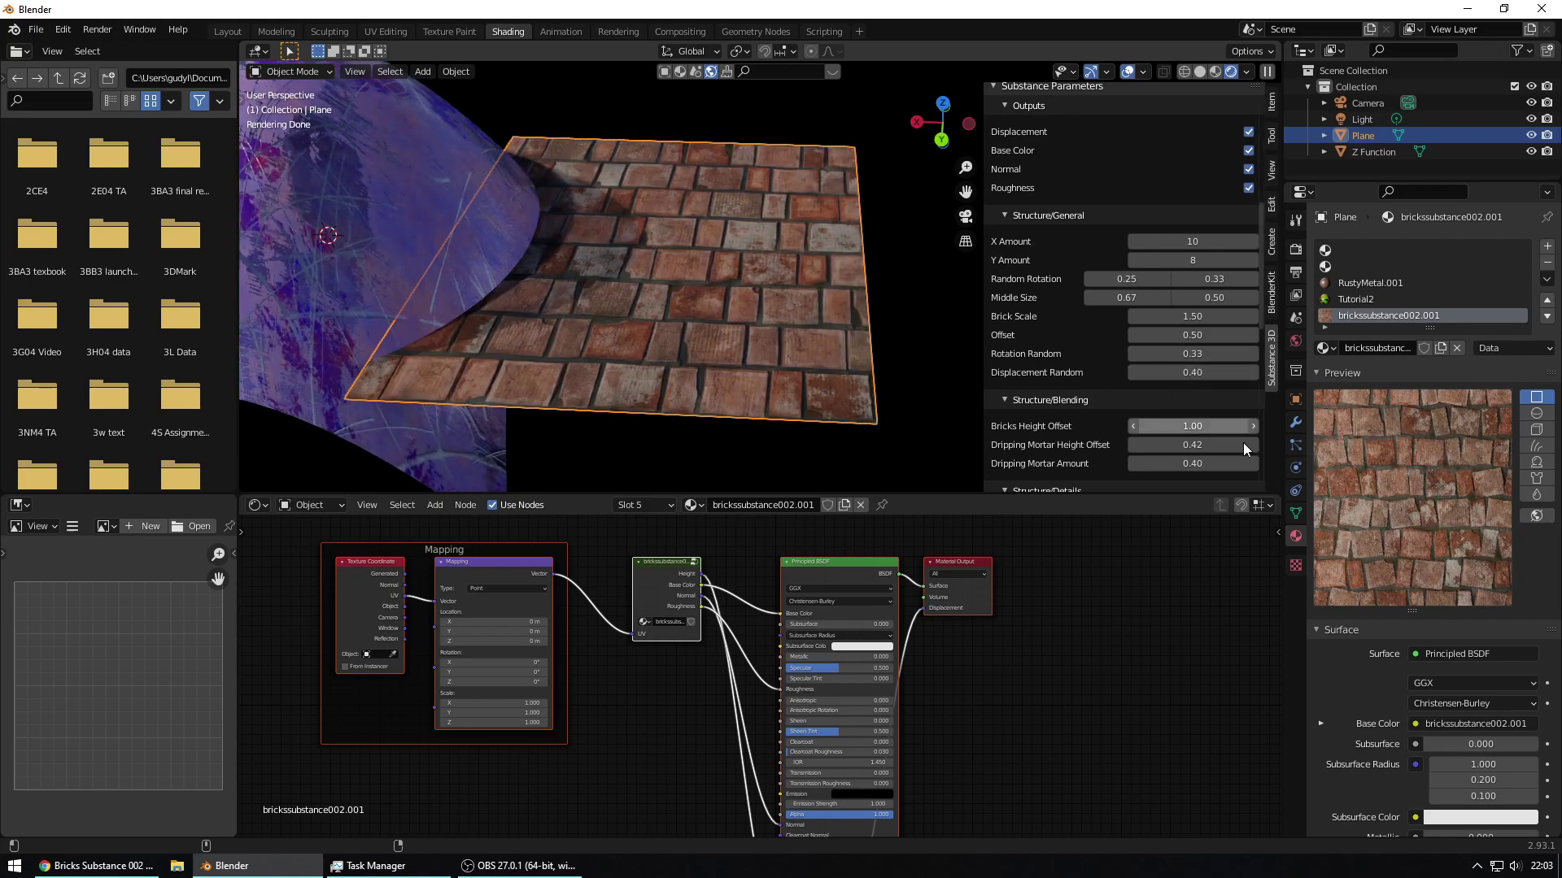
- Switch the viewport to Material Preview and back to Rendered shading, inspect the plane's bricks, and set the material preview shape to sphere
left_click(1217, 71)
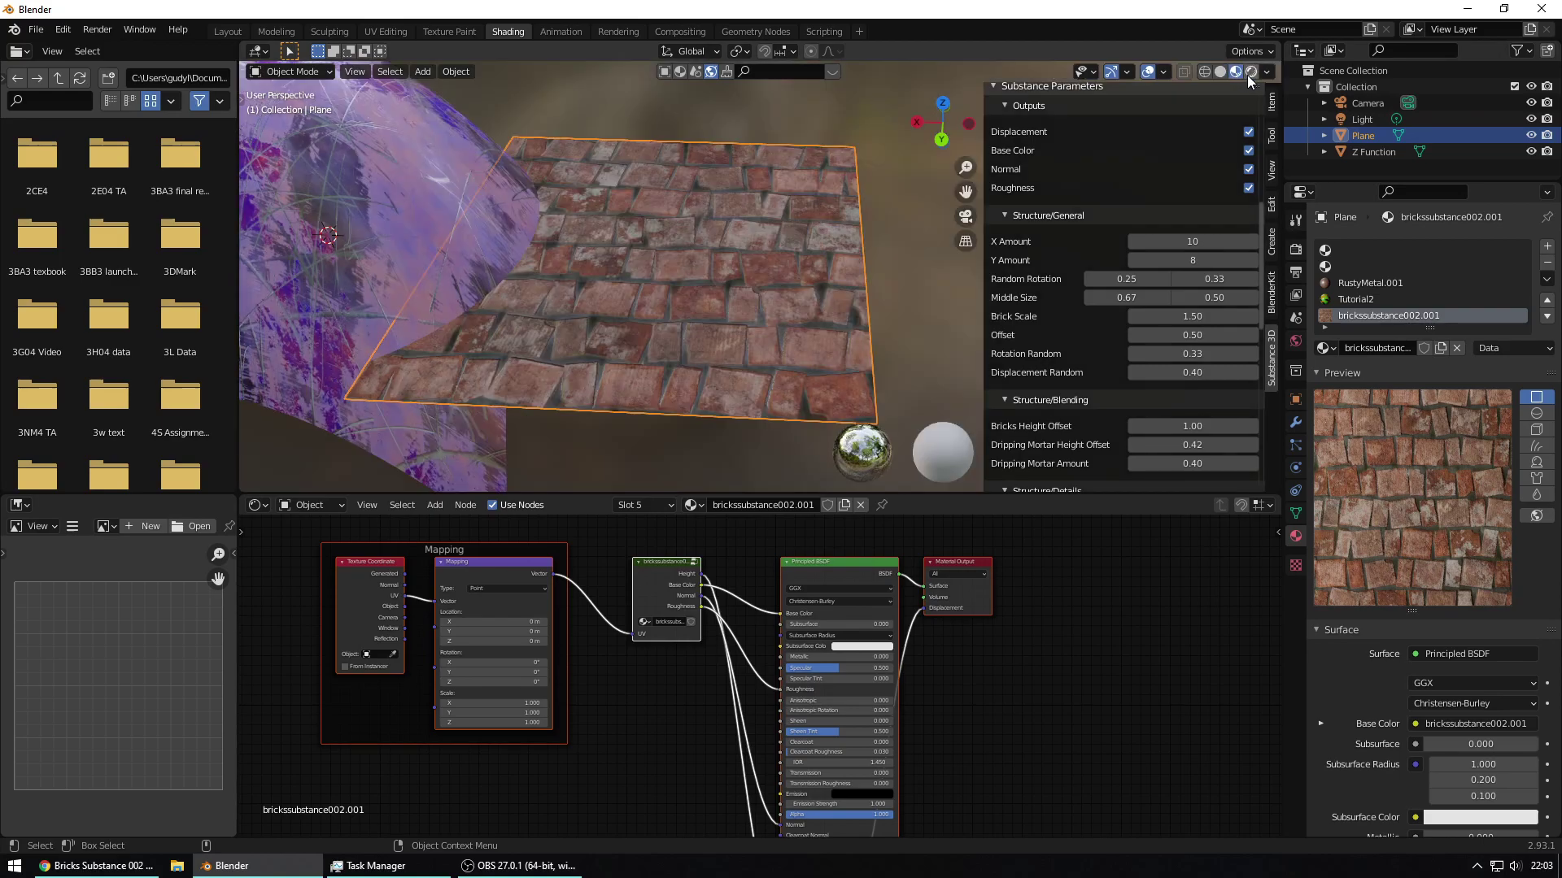
left_click(1230, 71)
scroll(754, 266, "up", 6)
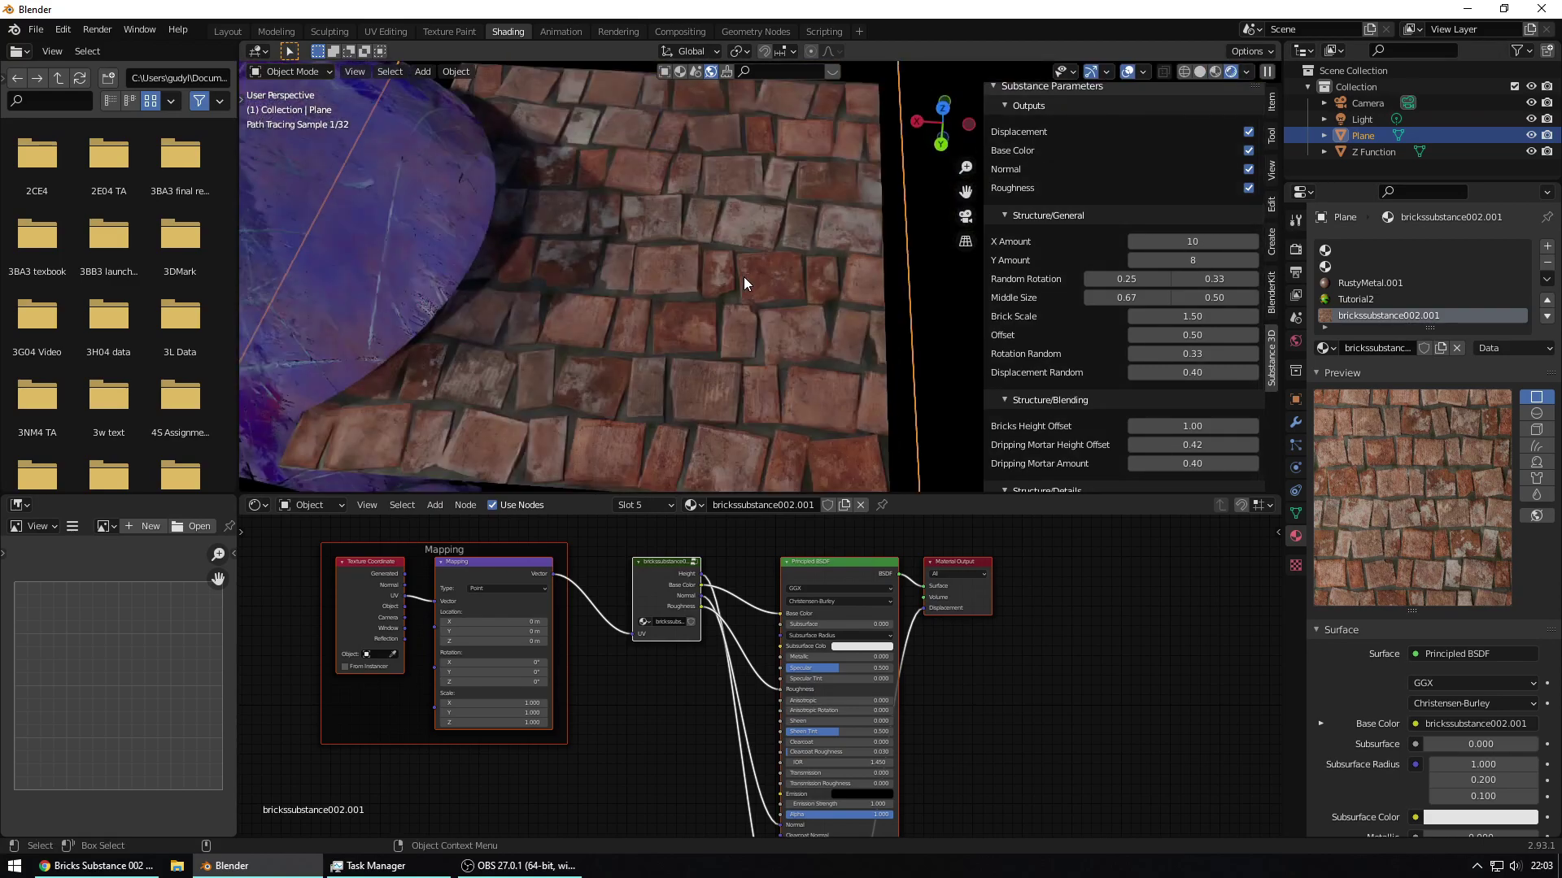
middle_click_drag(745, 276, 719, 224)
scroll(719, 224, "down", 5)
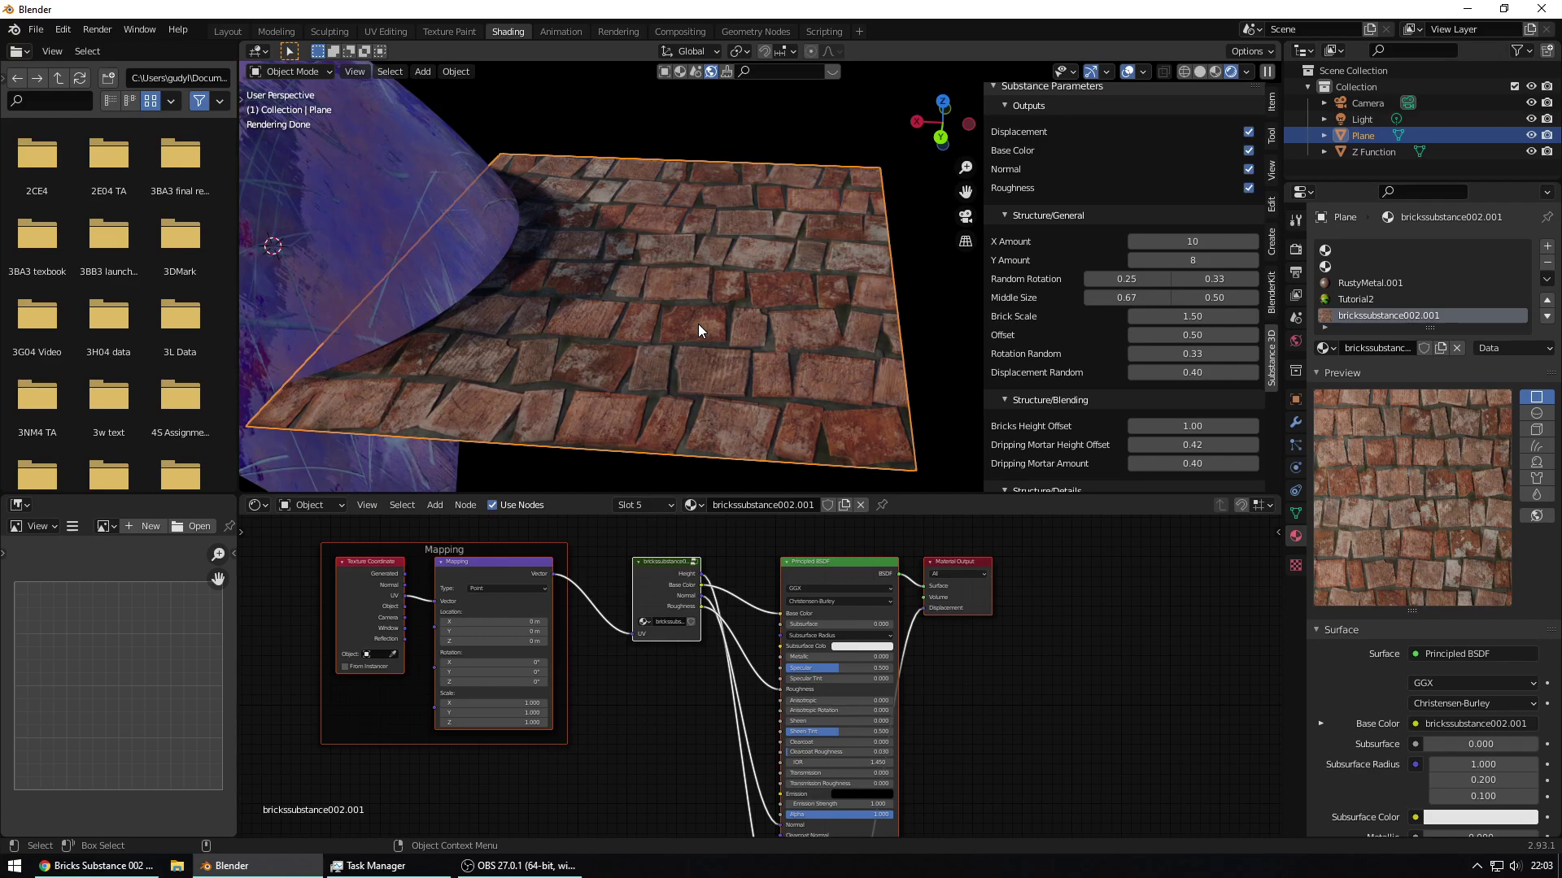
left_click(1537, 413)
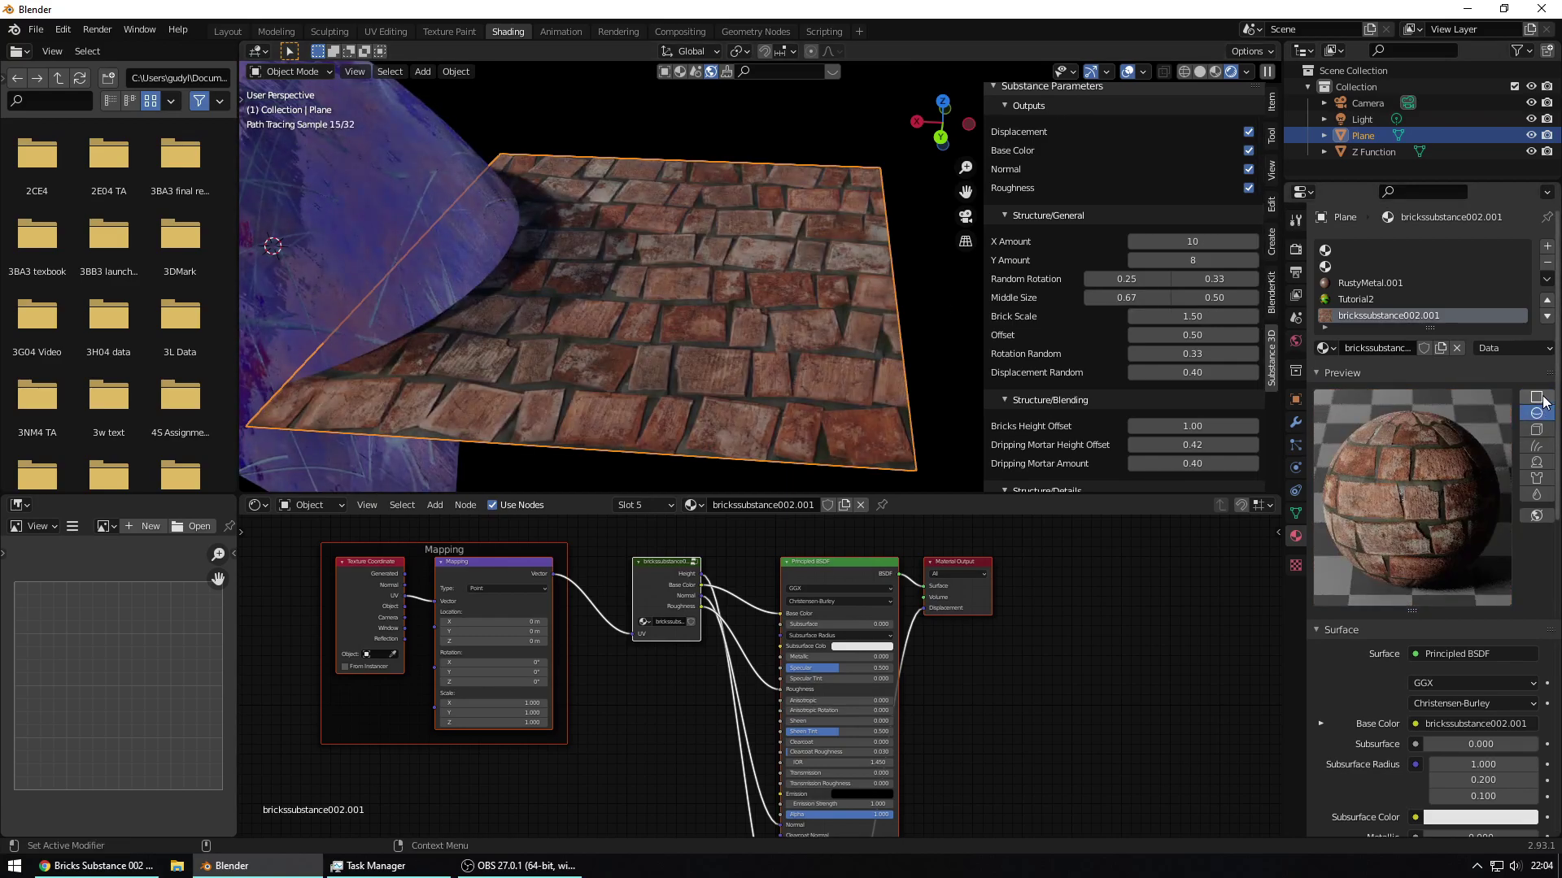